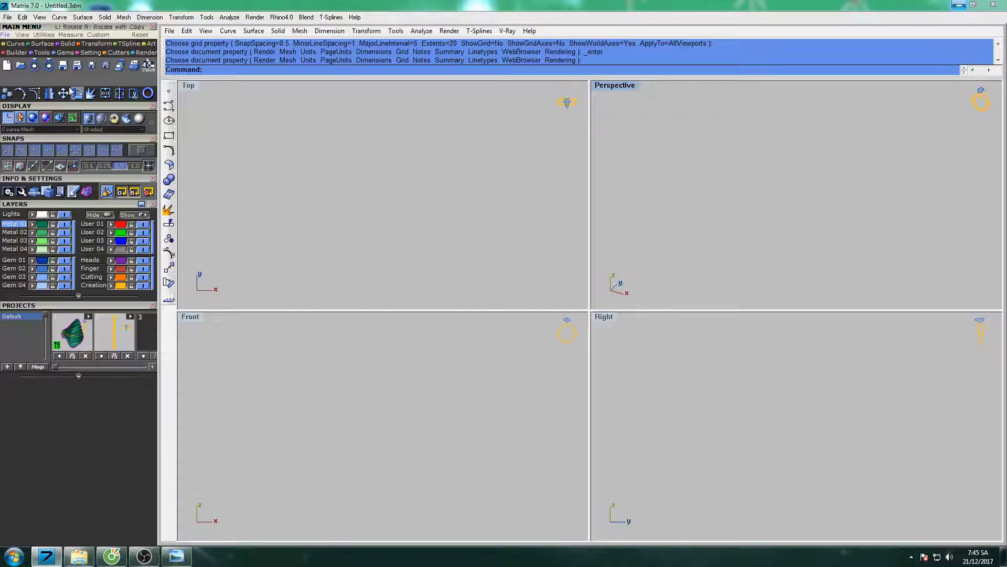
# - Switch to the Curve tools and start the Circle command
pyautogui.click(15, 44)
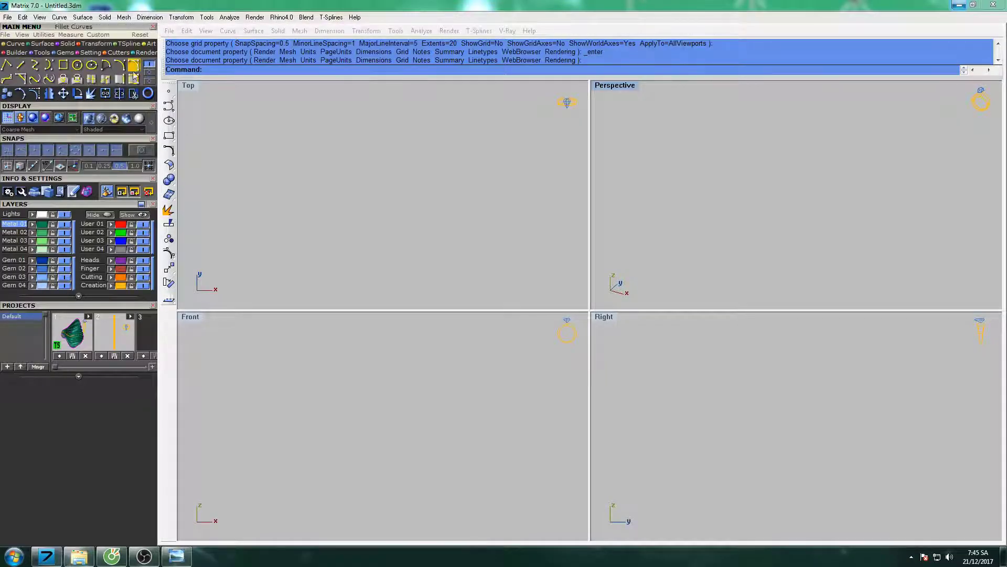
pyautogui.click(76, 66)
# - Place the circle's centre in the Front view and give it a diameter of 20
pyautogui.click(383, 426)
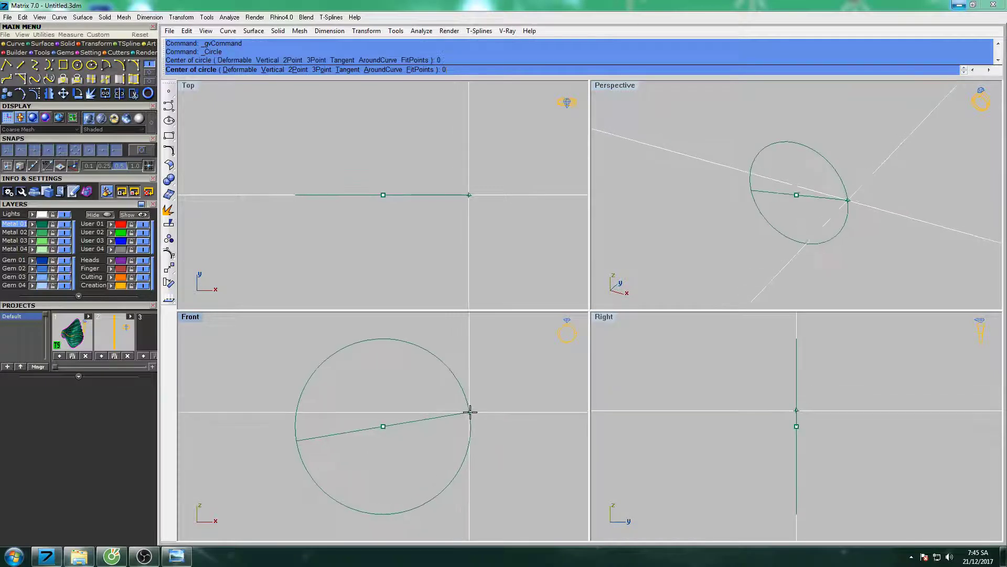
pyautogui.write('20')
pyautogui.press('Return')
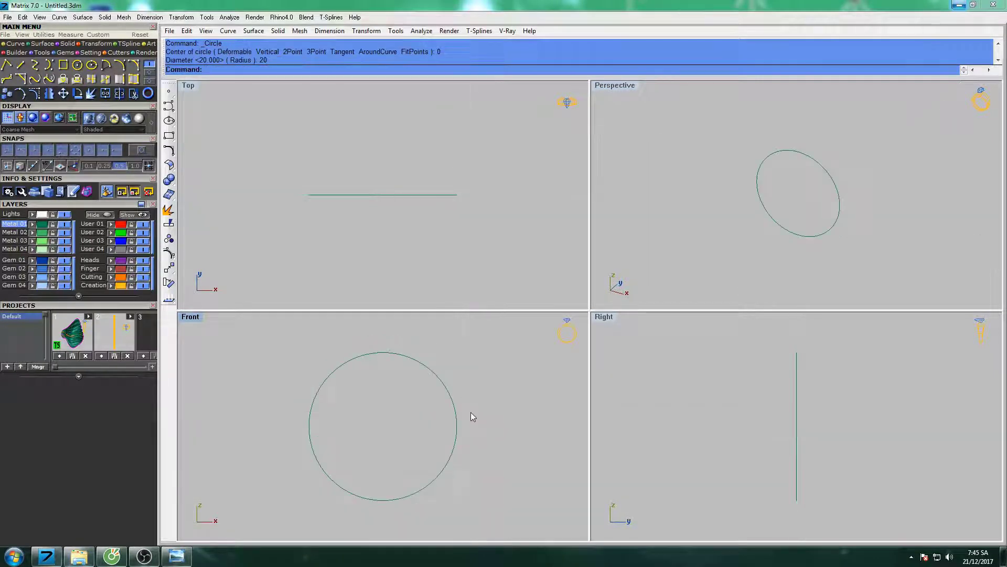
# - Offset the circle 0.55 outward into a second concentric circle
pyautogui.click(456, 409)
pyautogui.moveTo(460, 383); pyautogui.dragTo(411, 388, button='right')
pyautogui.write('o')
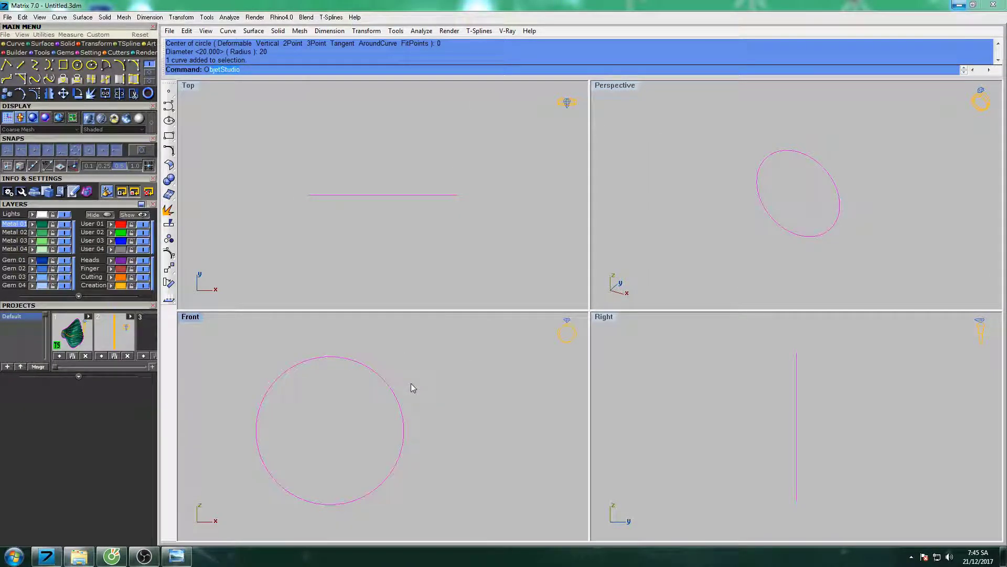
pyautogui.write('ffset')
pyautogui.press('Return')
pyautogui.write('0.55')
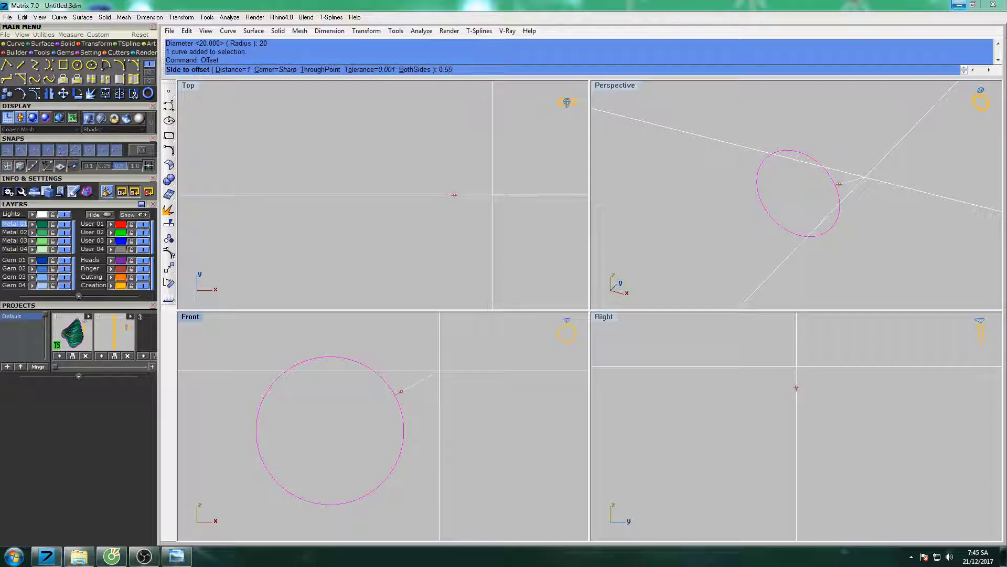
pyautogui.press('Return')
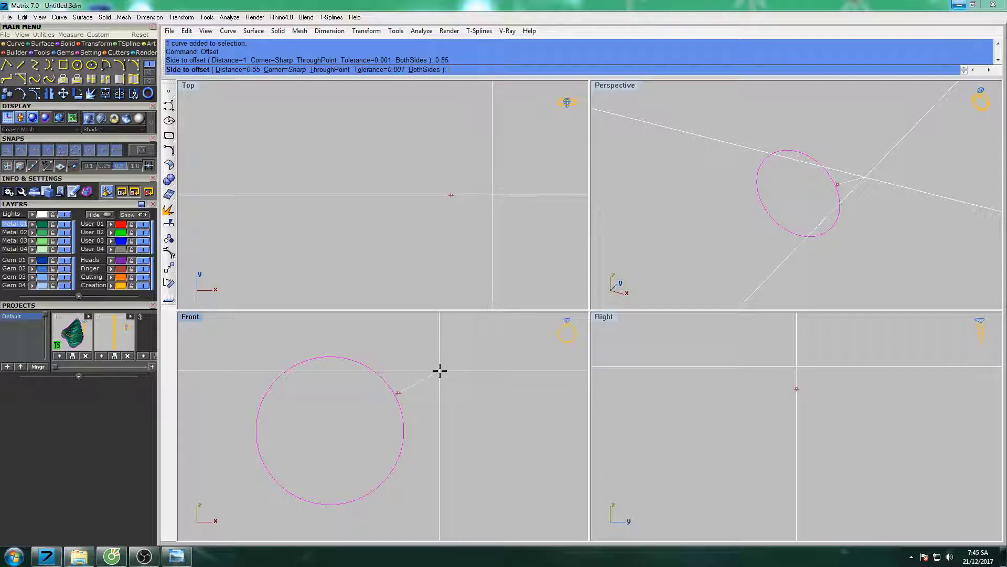
pyautogui.click(440, 371)
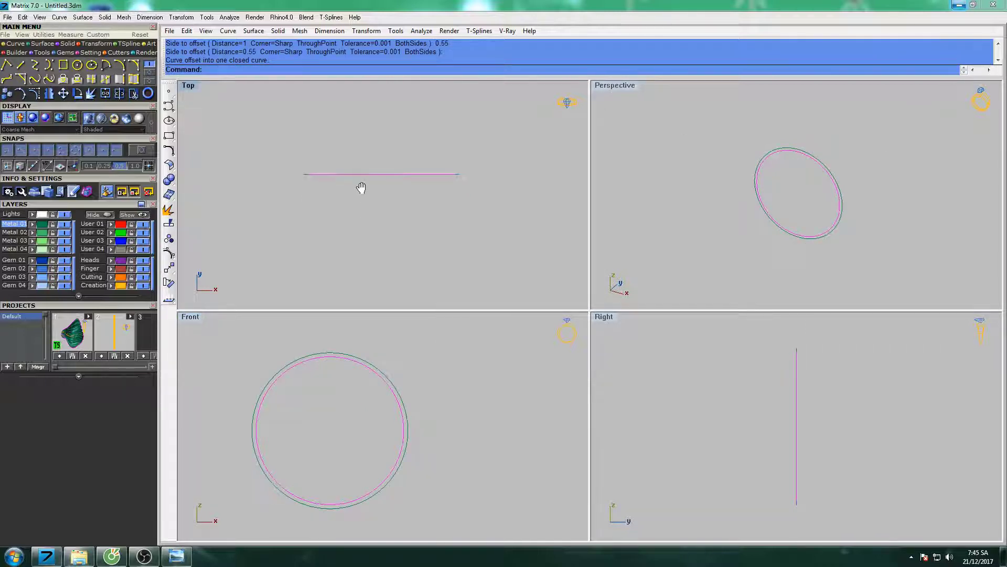
# - Draw a both-sides line through the ring's centre in the Top view
pyautogui.click(19, 66)
pyautogui.click(382, 171)
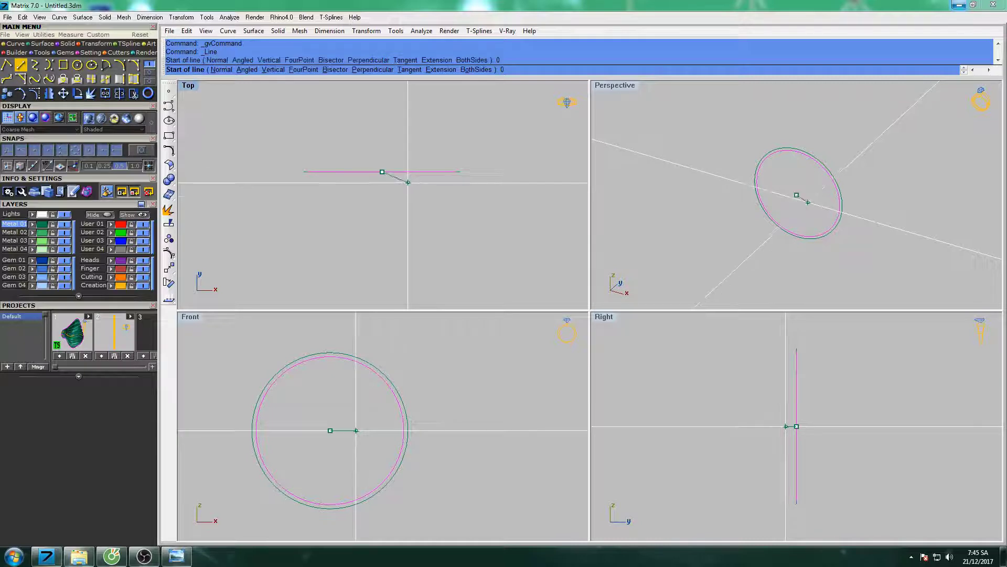
pyautogui.click(231, 70)
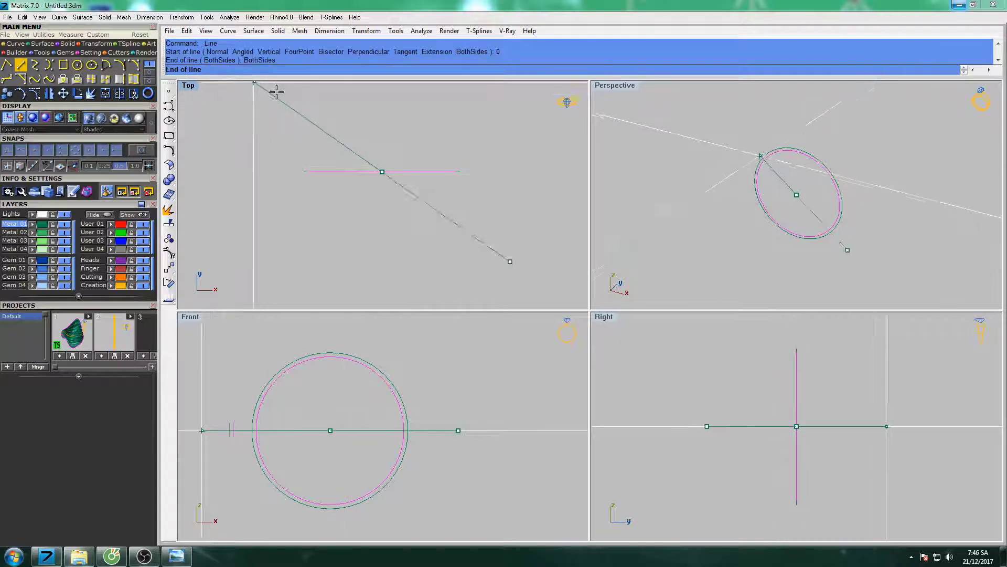
pyautogui.click(382, 141)
pyautogui.doubleClick(188, 86)
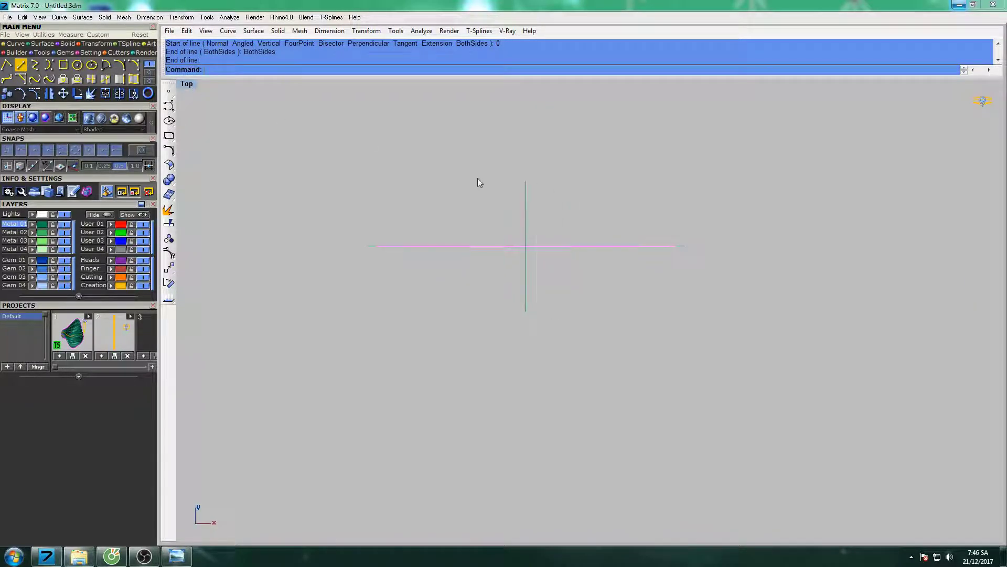
pyautogui.doubleClick(187, 84)
pyautogui.write('lo')
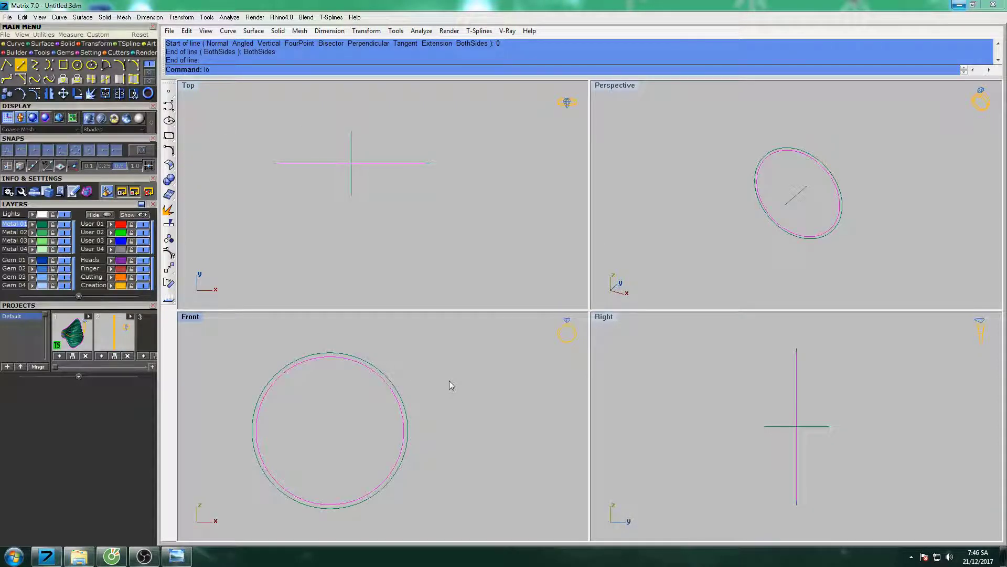
# - Lock the circles and select the horizontal curve in the Top view
pyautogui.write('ck')
pyautogui.press('Return')
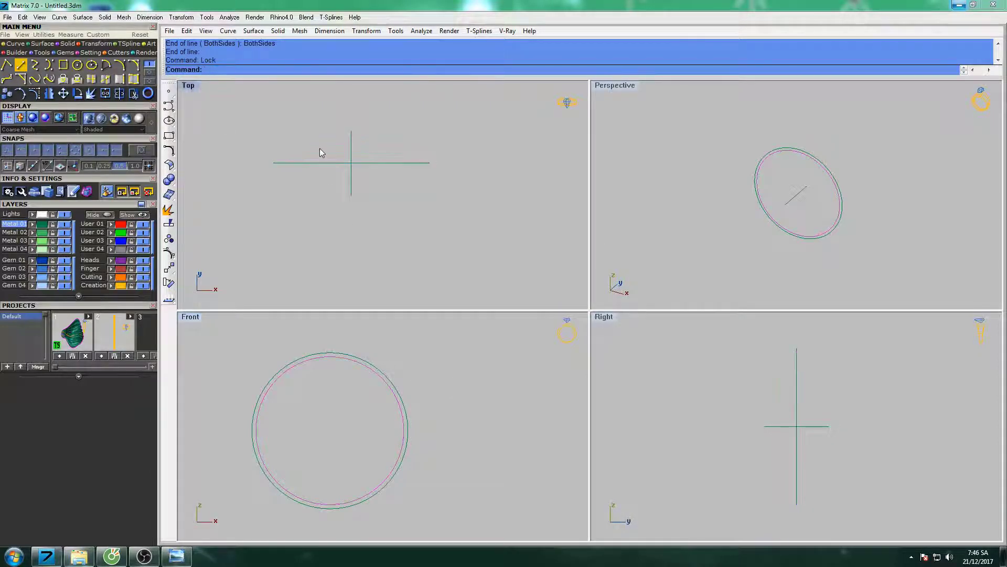
pyautogui.click(320, 163)
pyautogui.doubleClick(188, 87)
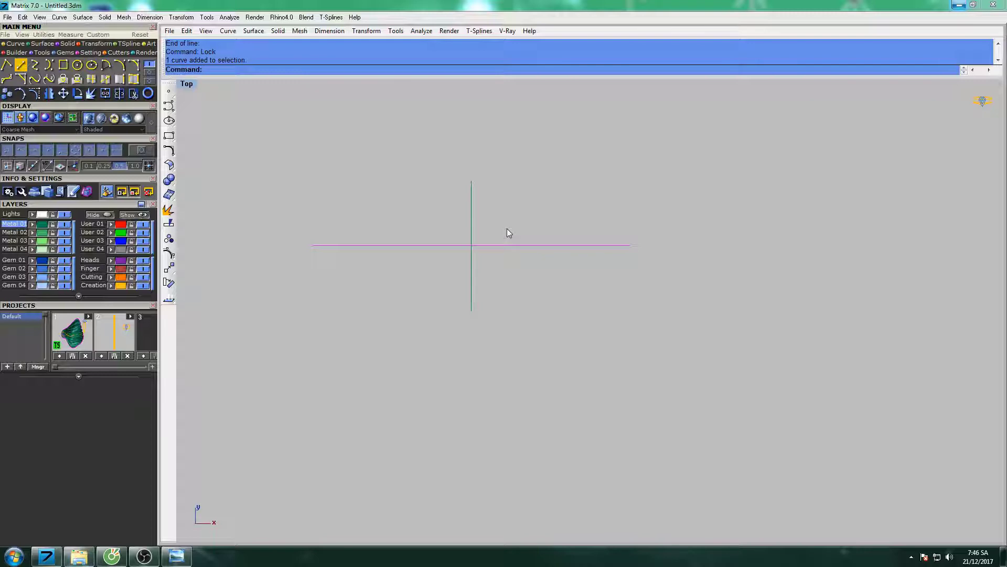
# - Paste a copy of the horizontal line and move it 0.55 from the original
pyautogui.hotkey('ctrl', 'v')
pyautogui.write('M')
pyautogui.press('Return')
pyautogui.moveTo(543, 213); pyautogui.dragTo(491, 208, button='right')
pyautogui.write('M')
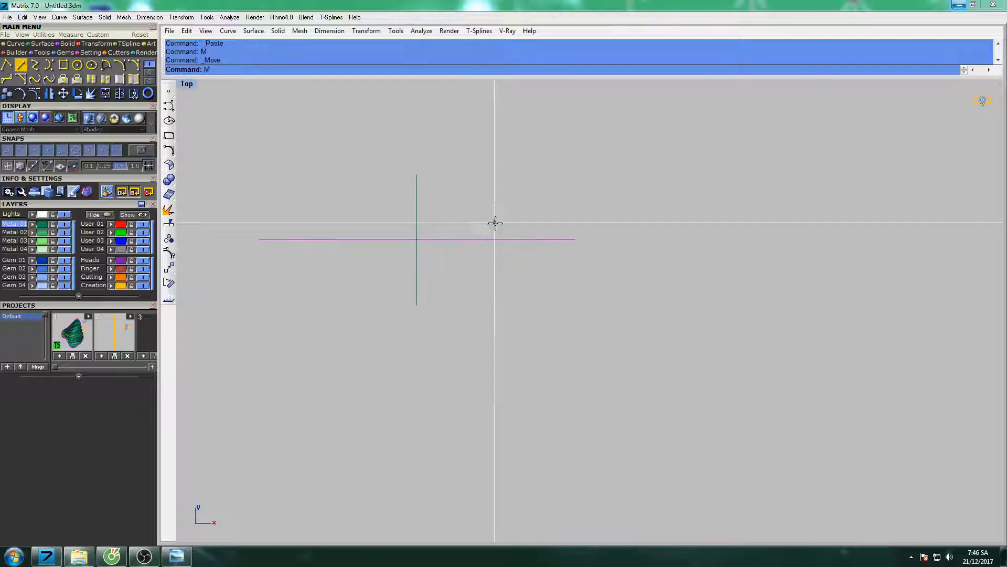
pyautogui.press('Return')
pyautogui.click(519, 233)
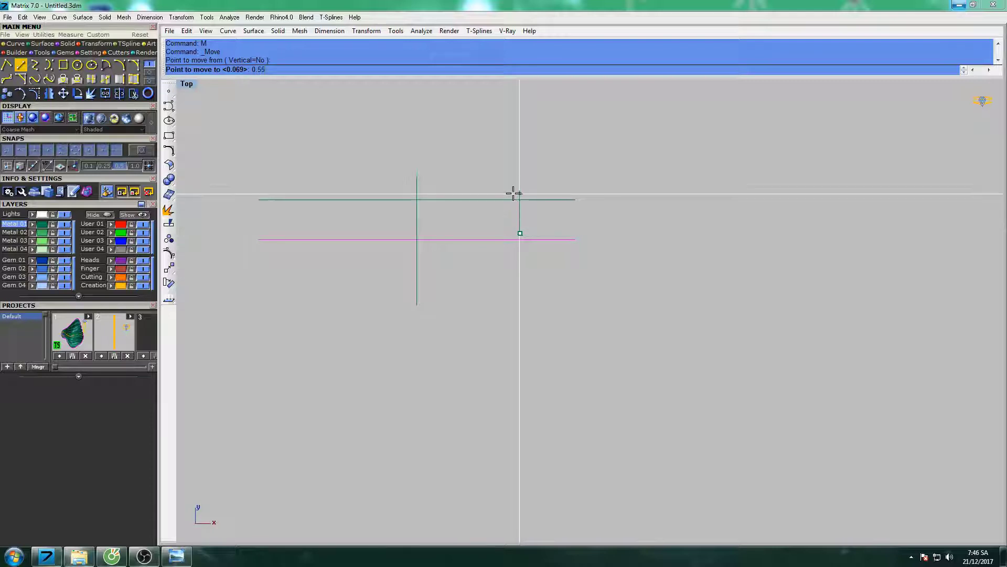
pyautogui.press('Return')
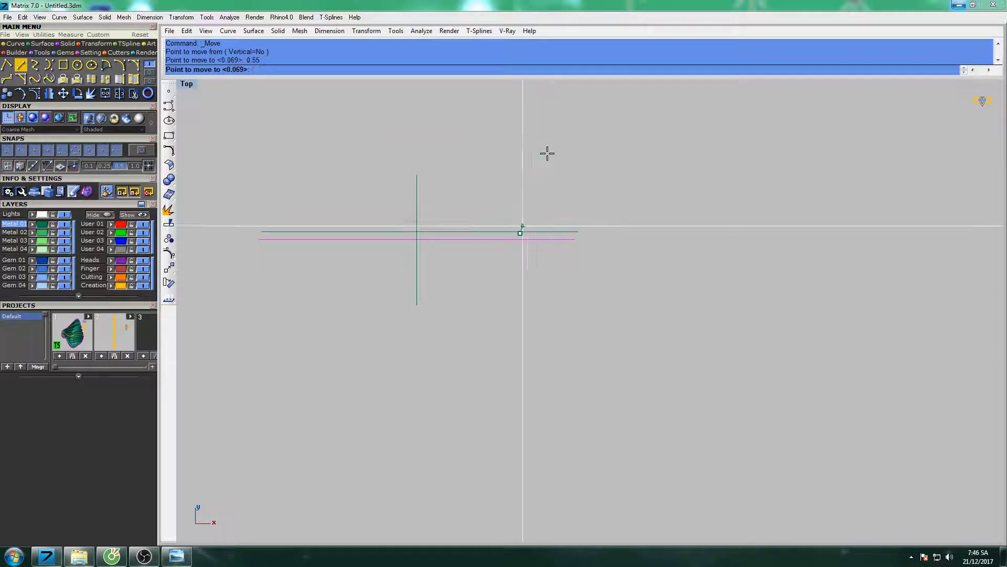
pyautogui.click(536, 142)
pyautogui.scroll(2, 446, 266)
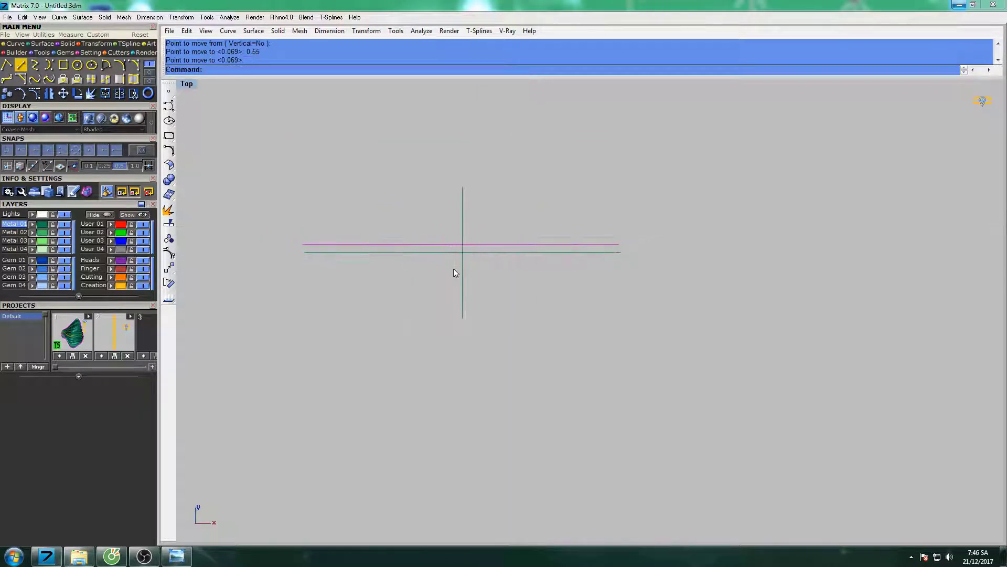
pyautogui.click(511, 216)
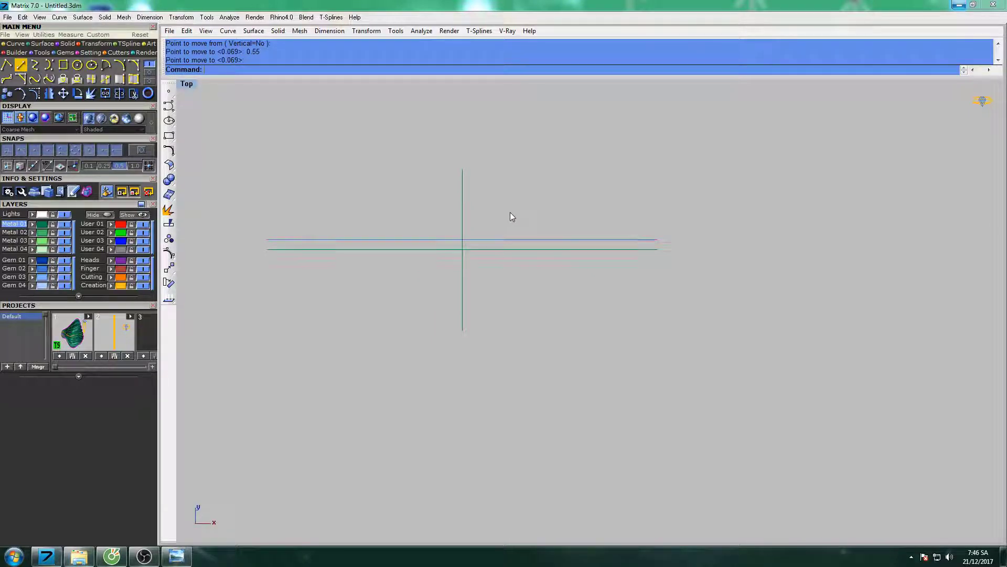
pyautogui.moveTo(513, 259); pyautogui.dragTo(488, 270, button='right')
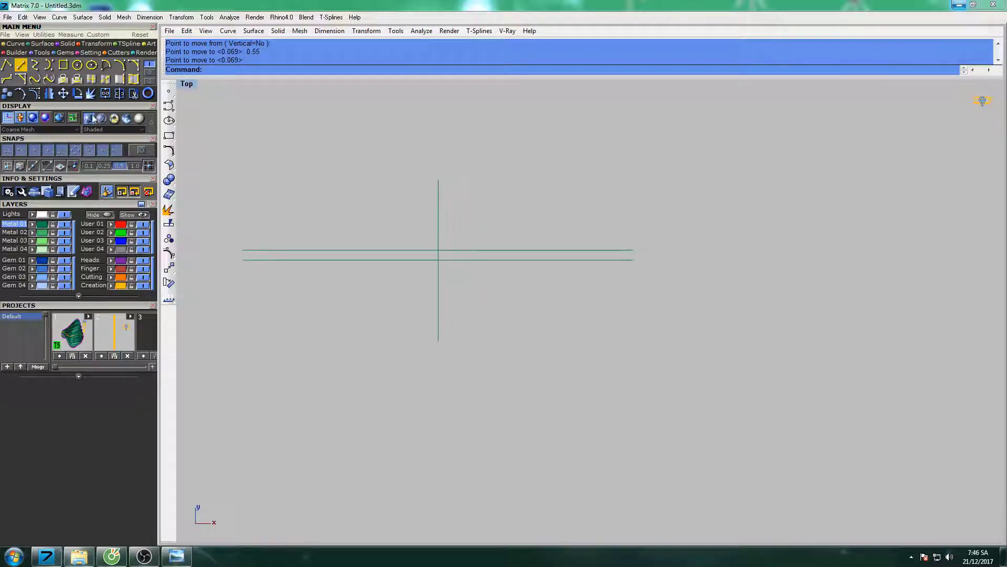
# - Draw an eight-point interpolated curve along the upper line, over the centre, down to the lower line
pyautogui.click(38, 68)
pyautogui.scroll(3, 349, 262)
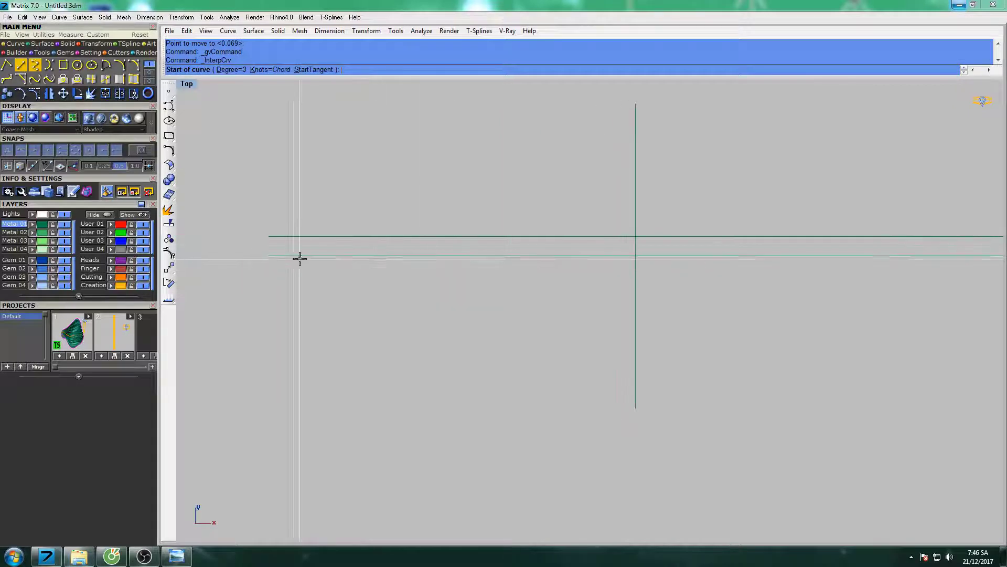
pyautogui.click(250, 236)
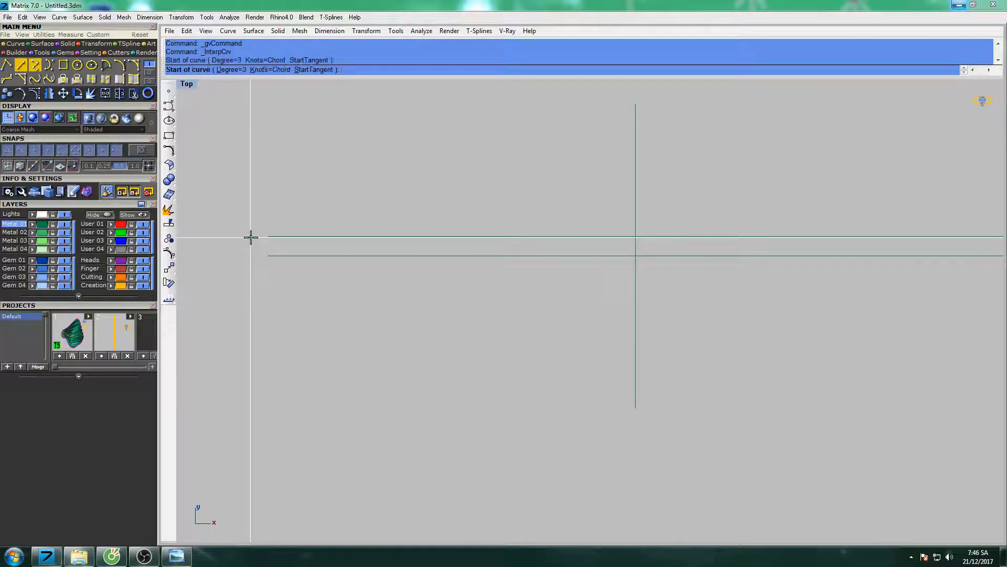
pyautogui.click(453, 236)
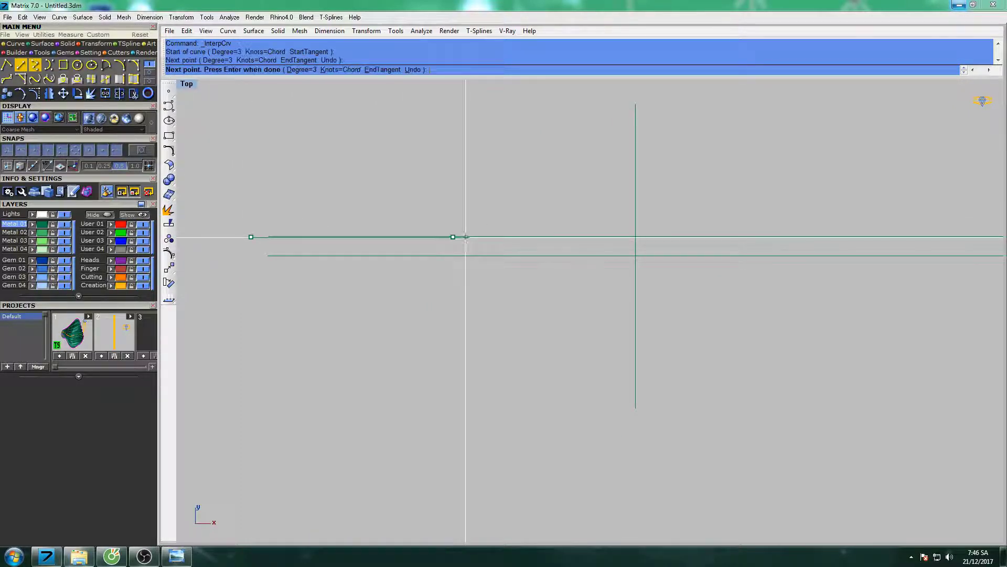
pyautogui.click(558, 237)
pyautogui.click(603, 224)
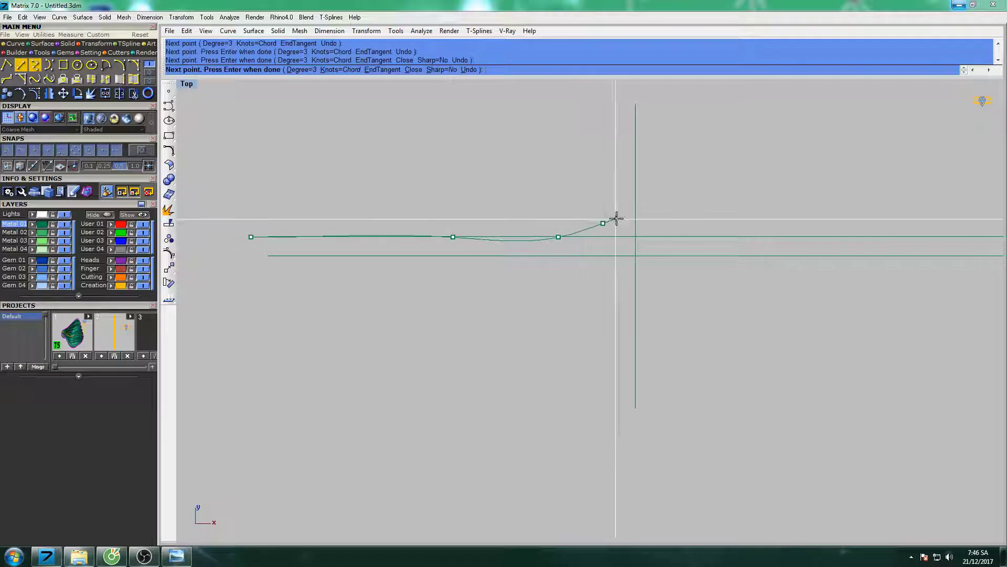
pyautogui.click(640, 204)
pyautogui.click(679, 206)
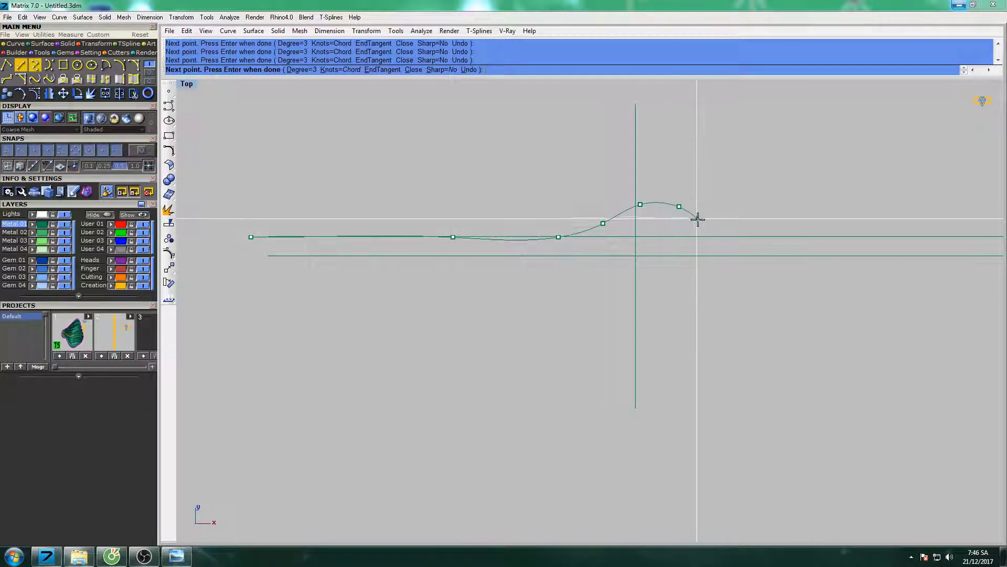
pyautogui.click(702, 214)
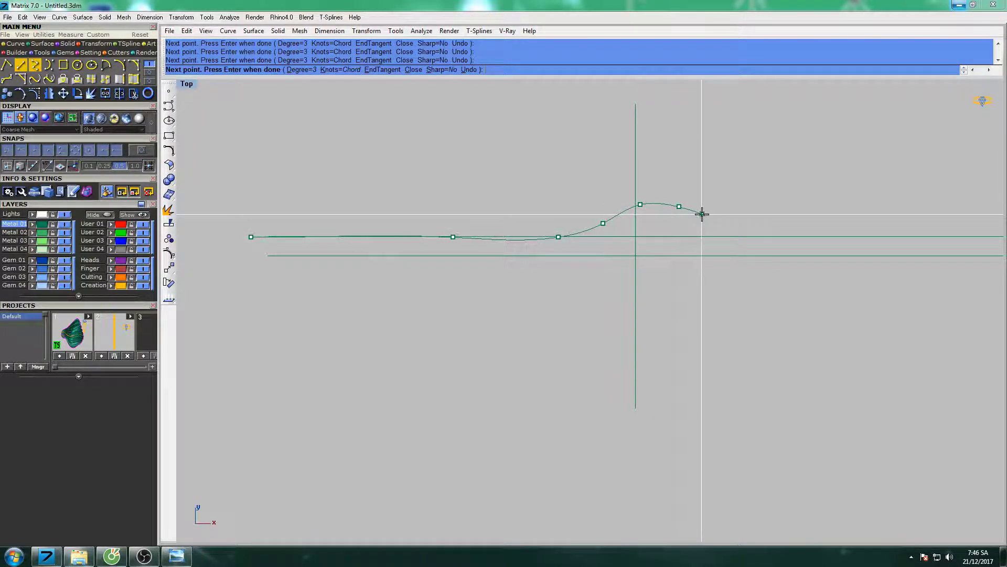
pyautogui.click(713, 261)
pyautogui.rightClick(712, 262)
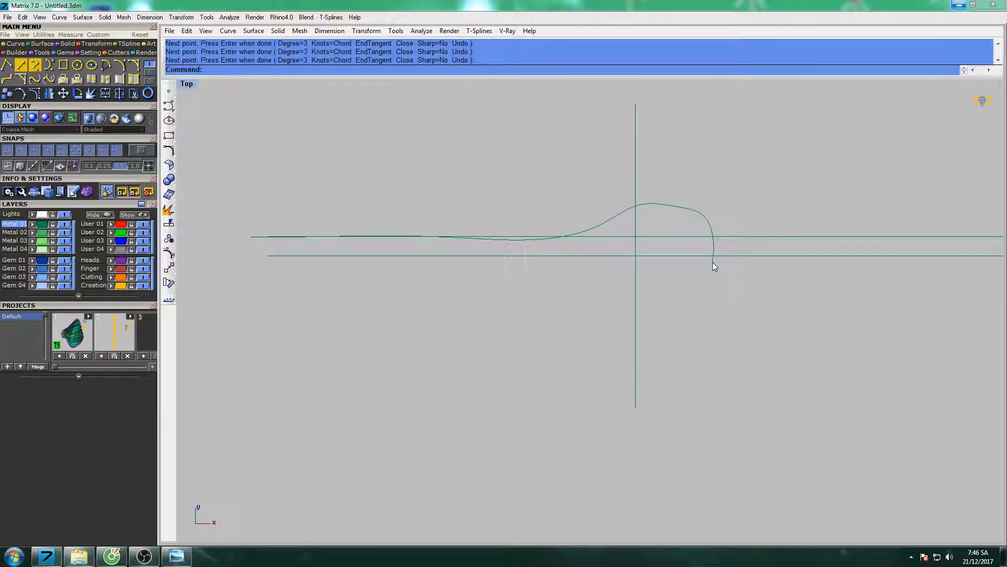
pyautogui.click(684, 208)
# - Show the profile curve's control points and reposition two points on the arch
pyautogui.moveTo(684, 216)
pyautogui.mouseDown(button='right')
pyautogui.moveTo(604, 229)
pyautogui.moveTo(545, 219)
pyautogui.mouseUp(button='right')
pyautogui.press('F10')
pyautogui.scroll(3, 605, 225)
pyautogui.click(566, 202)
pyautogui.write('M')
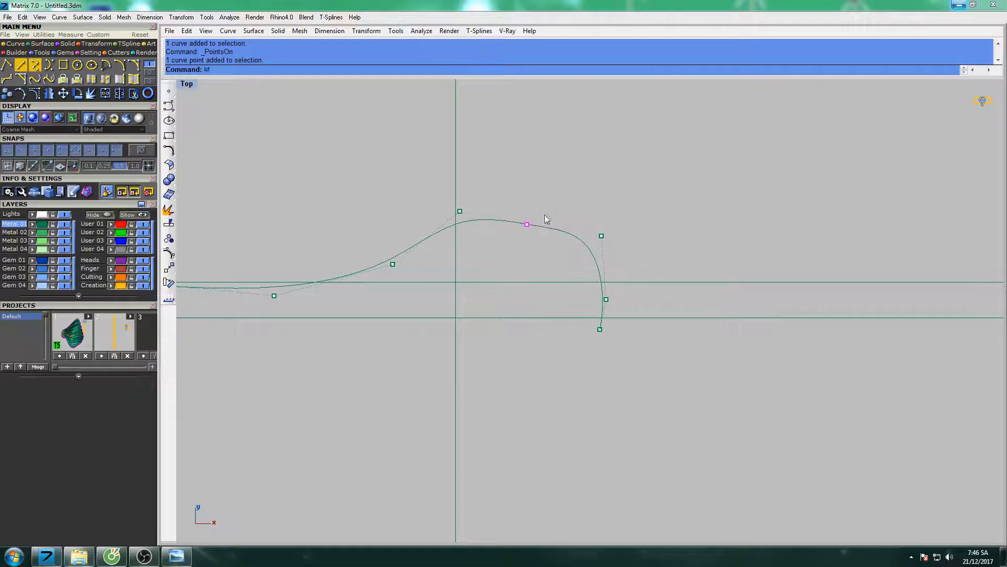
pyautogui.press('Return')
pyautogui.click(545, 219)
pyautogui.click(601, 236)
pyautogui.press('Return')
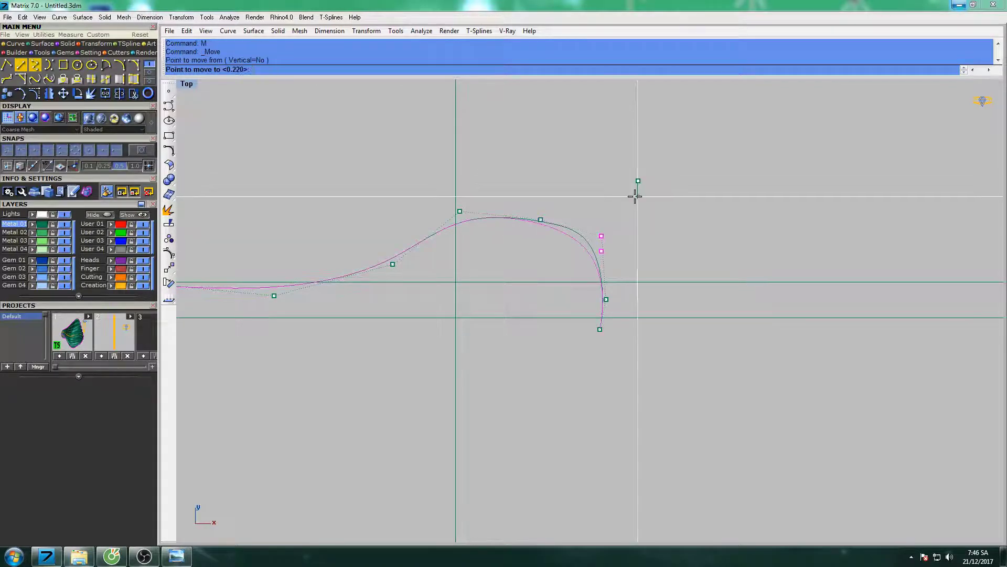
pyautogui.press('Return')
# - Move a further control point upward to reshape the curve
pyautogui.click(460, 211)
pyautogui.write('m')
pyautogui.press('Return')
pyautogui.click(472, 246)
pyautogui.press('Return')
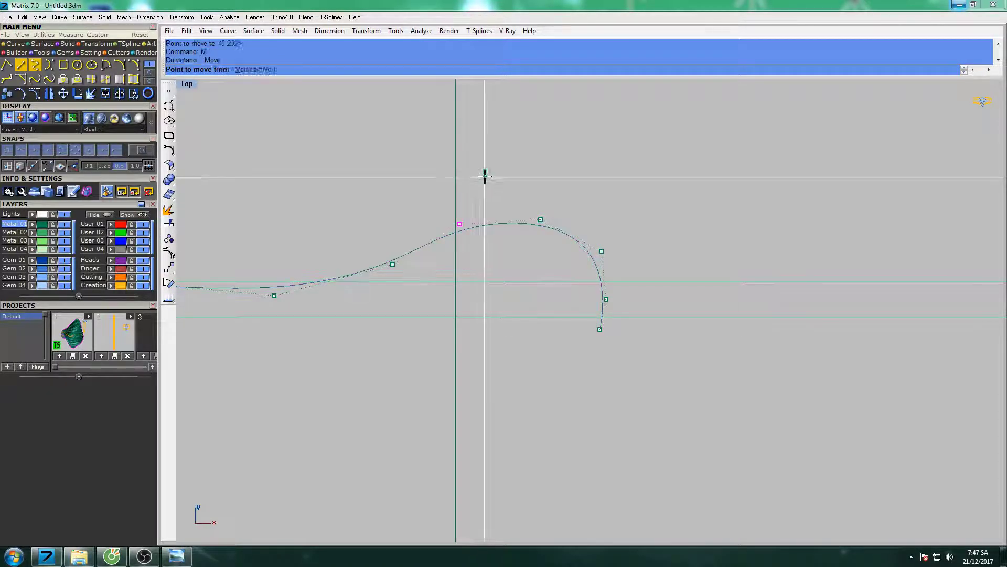
pyautogui.click(489, 179)
pyautogui.scroll(5, 604, 323)
# - Nudge the curve's endpoint slightly right and set another arch point lower
pyautogui.click(605, 275)
pyautogui.write('m')
pyautogui.press('Return')
pyautogui.click(650, 241)
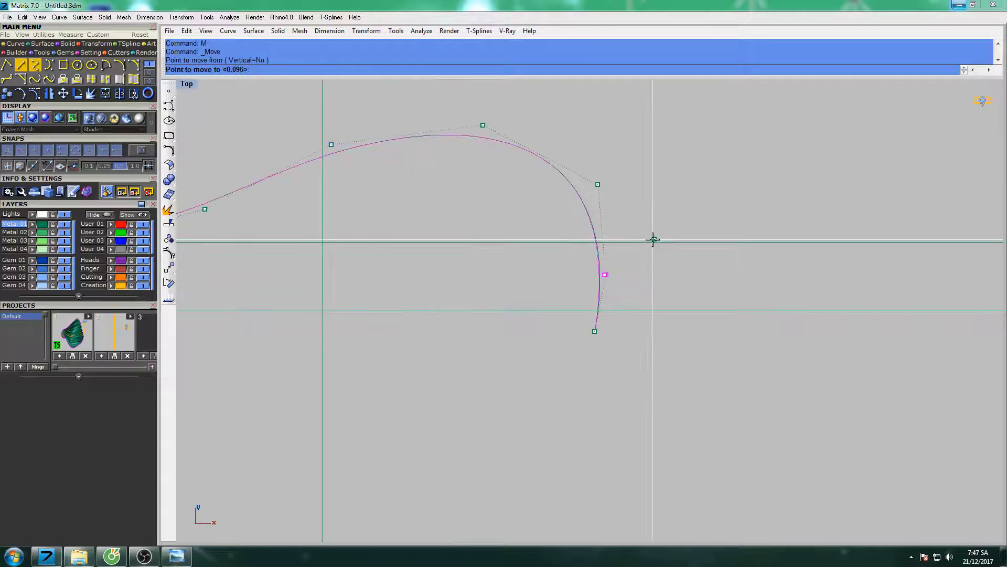
pyautogui.press('Return')
pyautogui.click(619, 325)
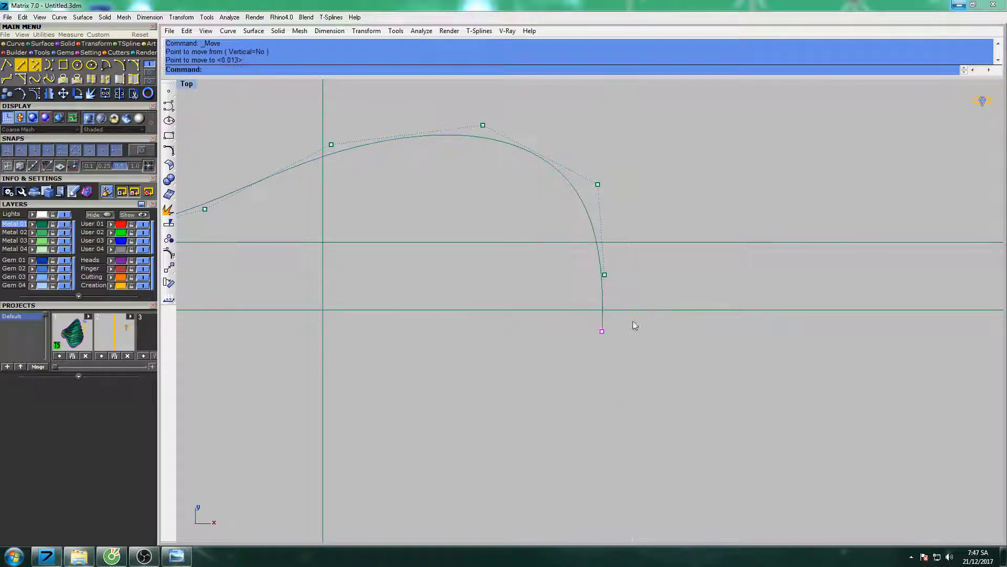
pyautogui.click(597, 184)
pyautogui.press('Return')
pyautogui.click(633, 159)
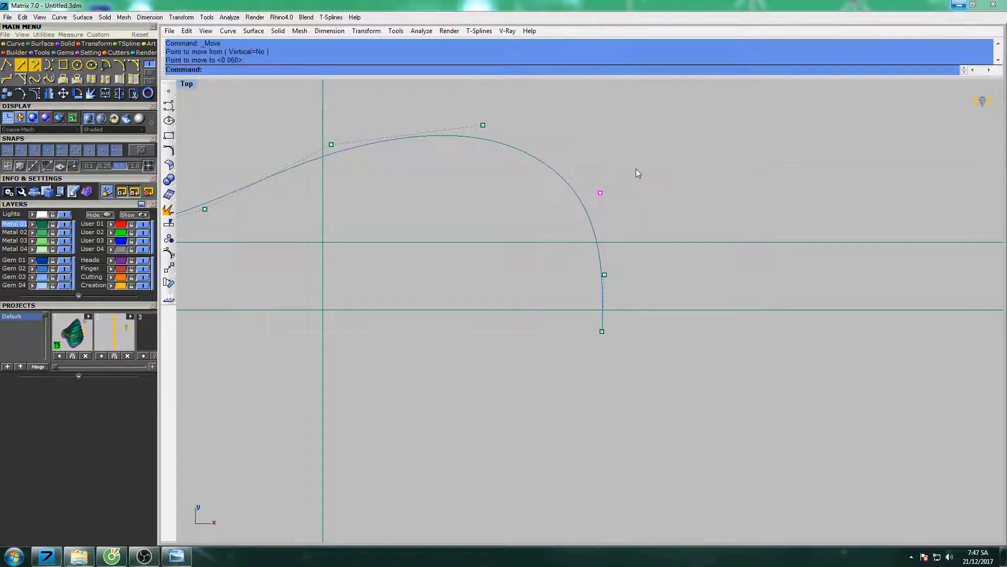
# - Lower a left-tail control point to flatten it and shift an arch point slightly right
pyautogui.scroll(-4, 625, 182)
pyautogui.moveTo(414, 190); pyautogui.dragTo(543, 201, button='right')
pyautogui.moveTo(321, 203); pyautogui.dragTo(459, 223, button='right')
pyautogui.click(472, 269)
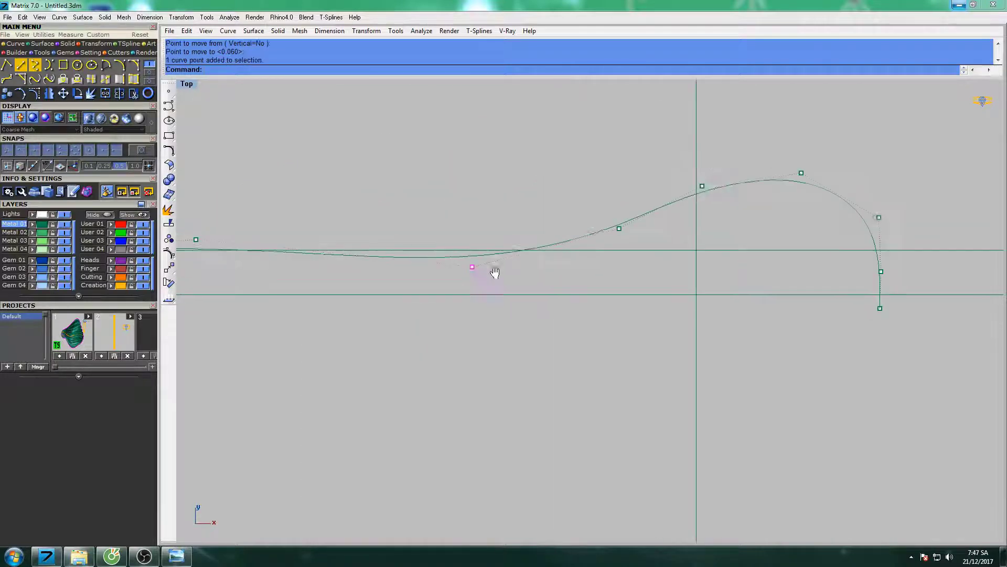
pyautogui.write('m')
pyautogui.press('Return')
pyautogui.click(528, 193)
pyautogui.click(530, 182)
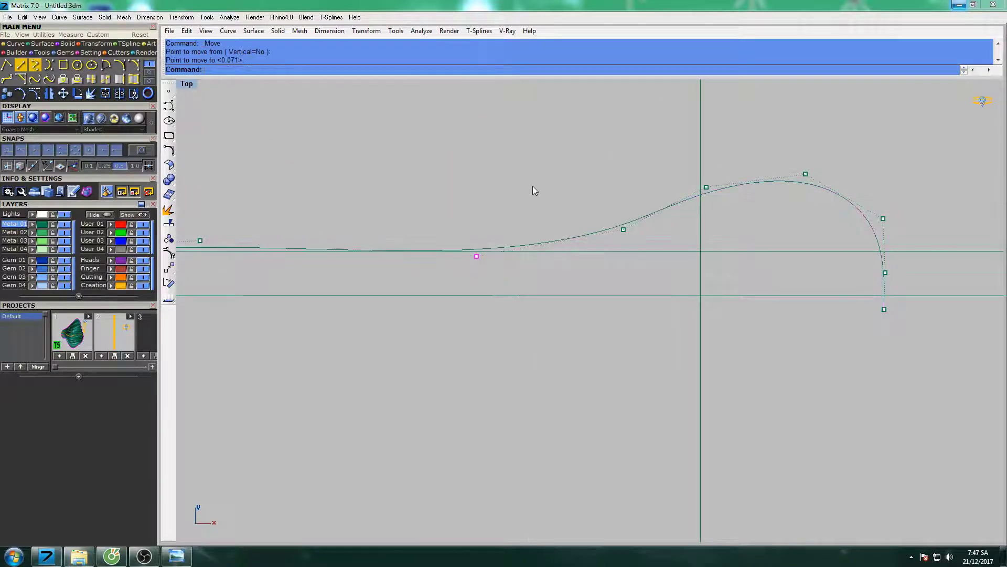
pyautogui.scroll(-1, 531, 189)
pyautogui.click(673, 186)
pyautogui.press('Return')
pyautogui.click(709, 202)
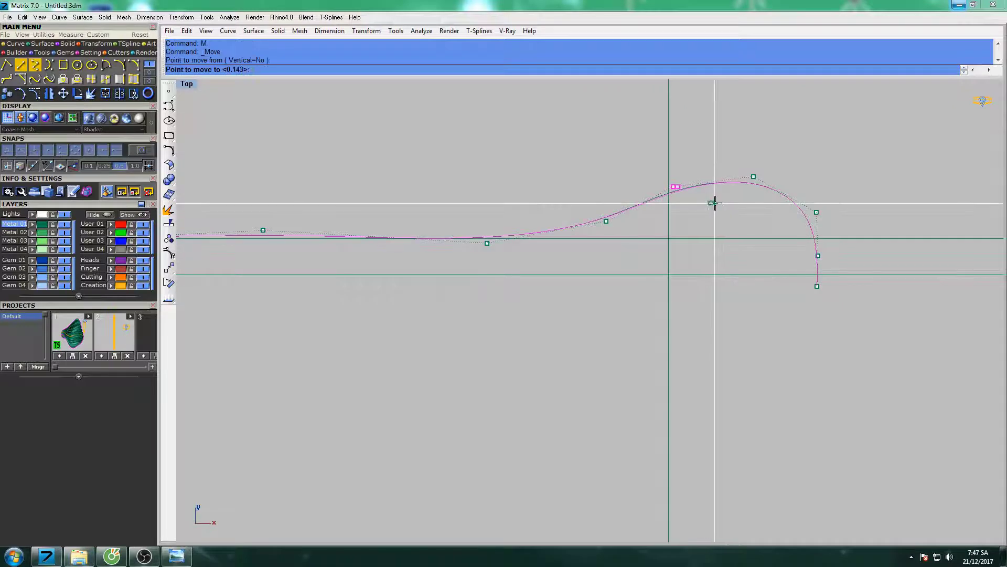
# - Flatten another tail control point onto the centre line
pyautogui.scroll(-1, 787, 214)
pyautogui.click(502, 254)
pyautogui.write('m')
pyautogui.press('Return')
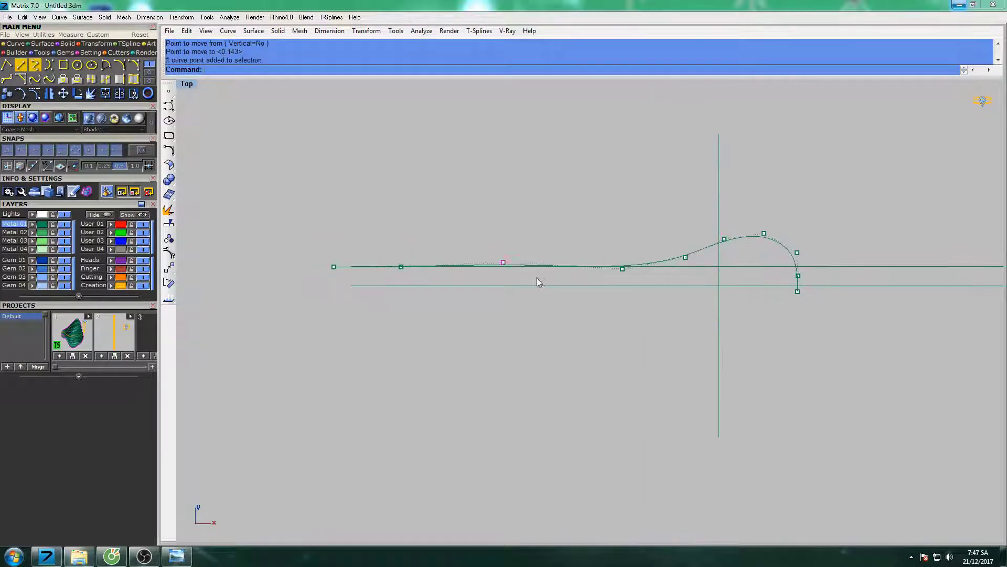
pyautogui.scroll(5, 517, 198)
pyautogui.click(518, 197)
pyautogui.write('M')
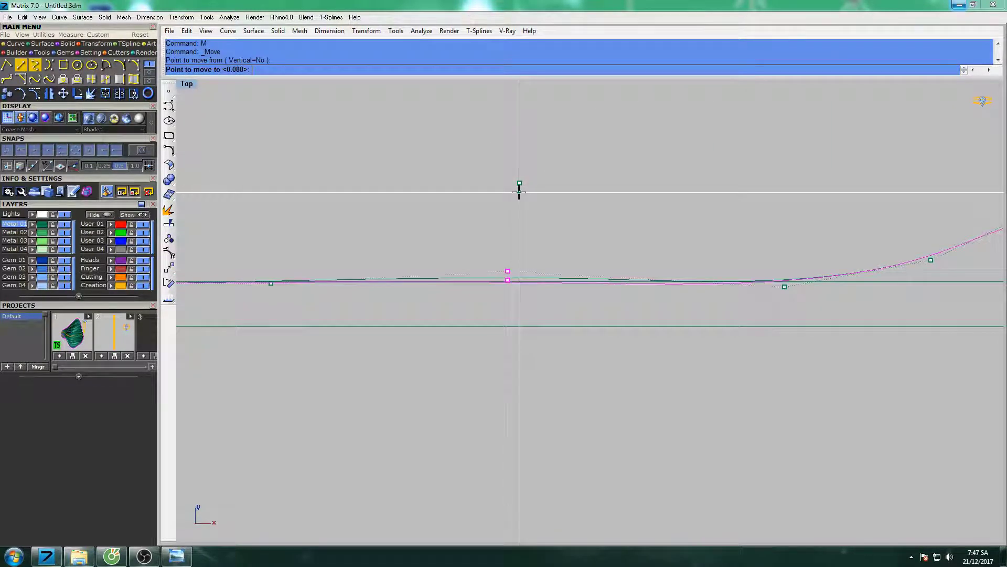
pyautogui.click(520, 190)
pyautogui.scroll(-2, 387, 254)
pyautogui.scroll(4, 443, 276)
# - Drop one more tail point onto the centre line and bring the arched end back into view
pyautogui.write('m')
pyautogui.press('Return')
pyautogui.scroll(3, 444, 277)
pyautogui.click(506, 203)
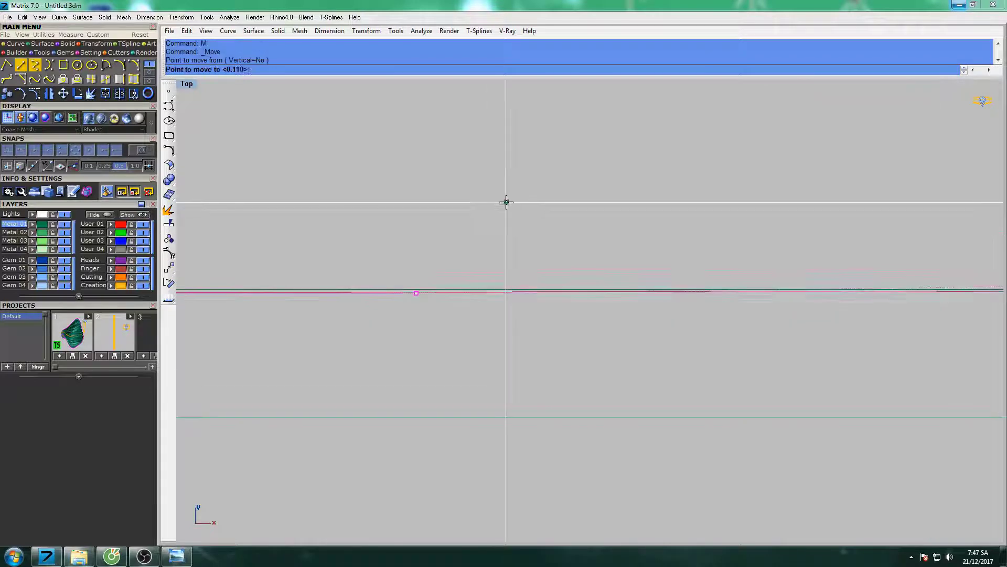
pyautogui.scroll(-3, 506, 210)
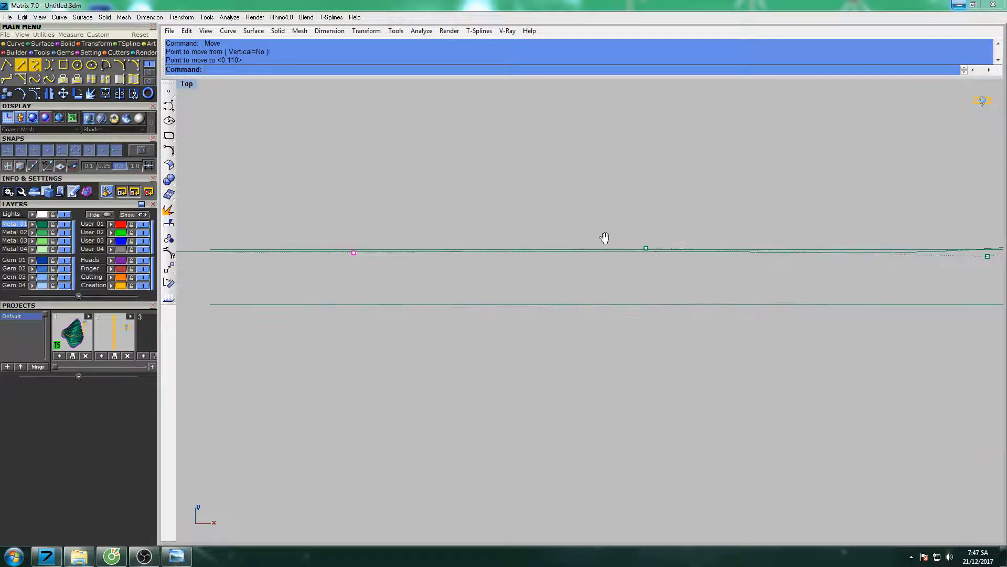
pyautogui.click(666, 154)
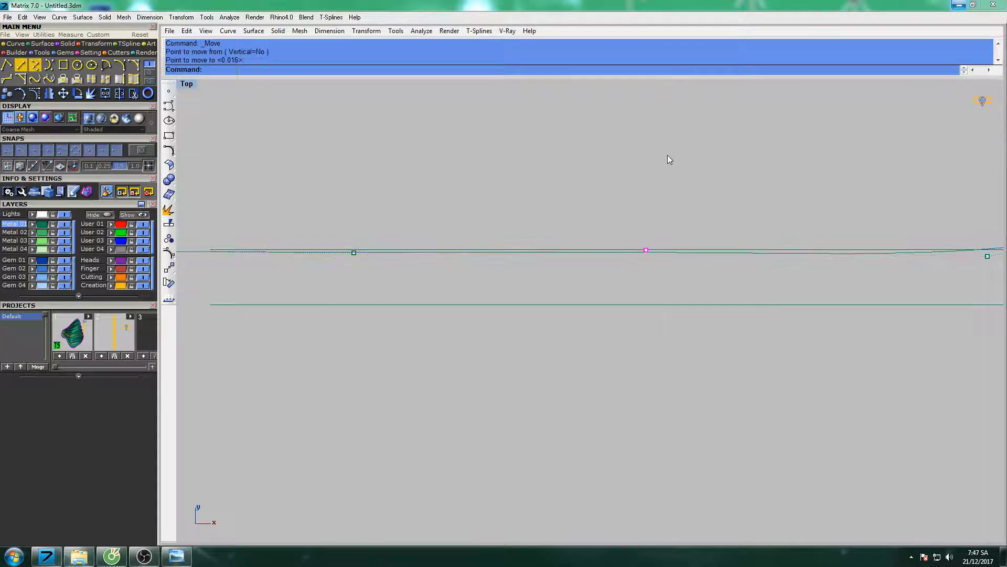
pyautogui.scroll(-3, 698, 243)
pyautogui.scroll(2, 806, 217)
pyautogui.press('Right')
pyautogui.press('Right')
pyautogui.press('Right')
pyautogui.press('Right')
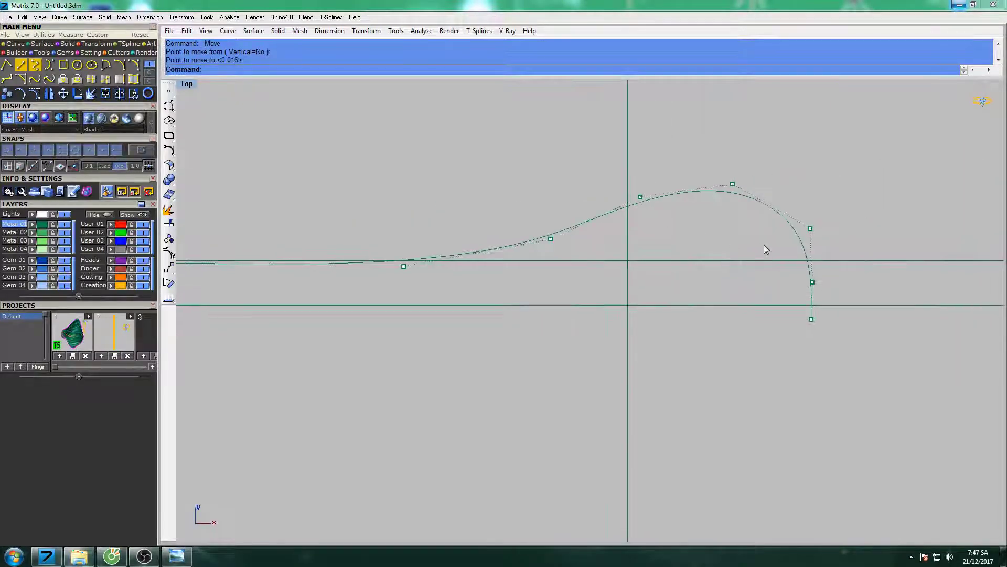
pyautogui.press('Right')
# - Start Trim on the profile curve with the lower horizontal line as cutting edge
pyautogui.click(733, 300)
pyautogui.moveTo(770, 332)
pyautogui.mouseDown(button='right')
pyautogui.moveTo(701, 320)
pyautogui.moveTo(704, 299)
pyautogui.moveTo(735, 312)
pyautogui.moveTo(693, 305)
pyautogui.mouseUp(button='right')
pyautogui.click(689, 294)
pyautogui.click(713, 290)
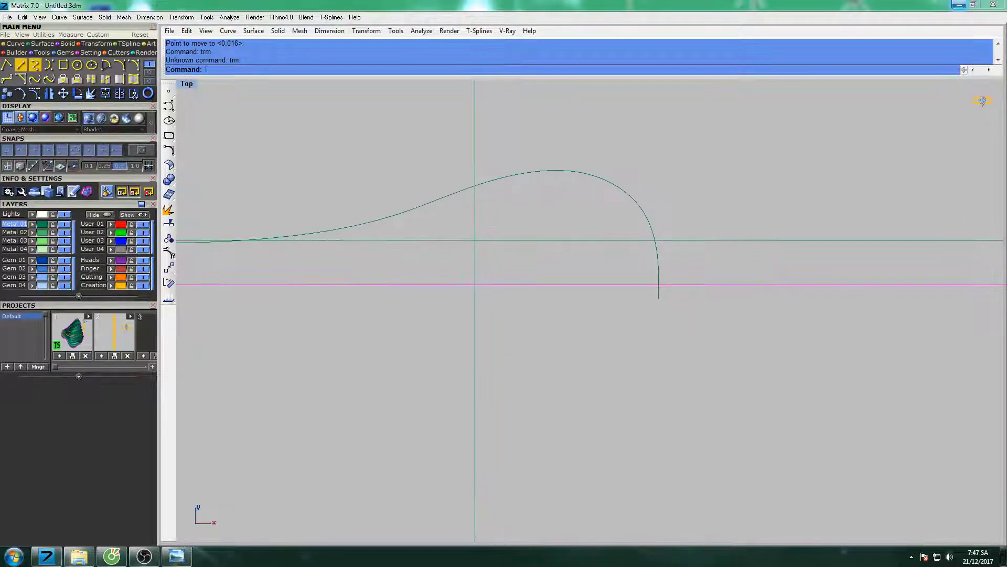
pyautogui.write('im')
pyautogui.press('Return')
# - Cut the tail below the lower line and mirror a copy across the horizontal axis from the origin
pyautogui.click(659, 296)
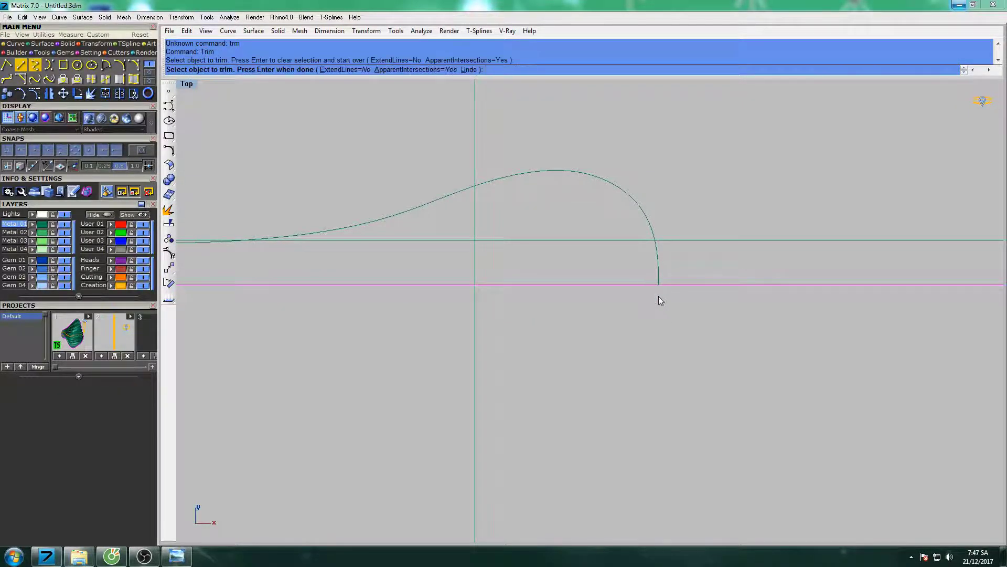
pyautogui.press('Return')
pyautogui.click(650, 208)
pyautogui.scroll(-2, 649, 234)
pyautogui.write('mi')
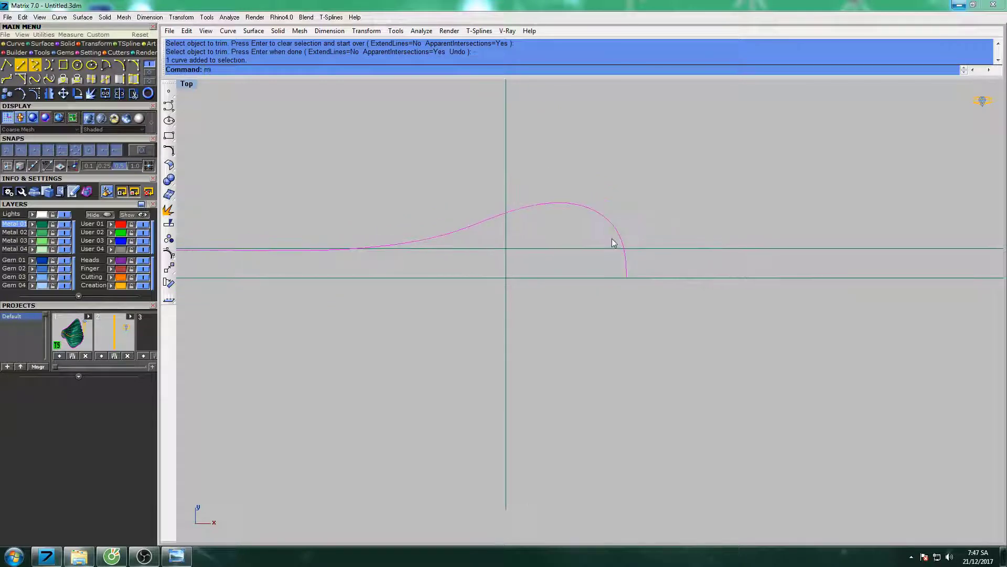
pyautogui.press('Return')
pyautogui.write('0')
pyautogui.press('Return')
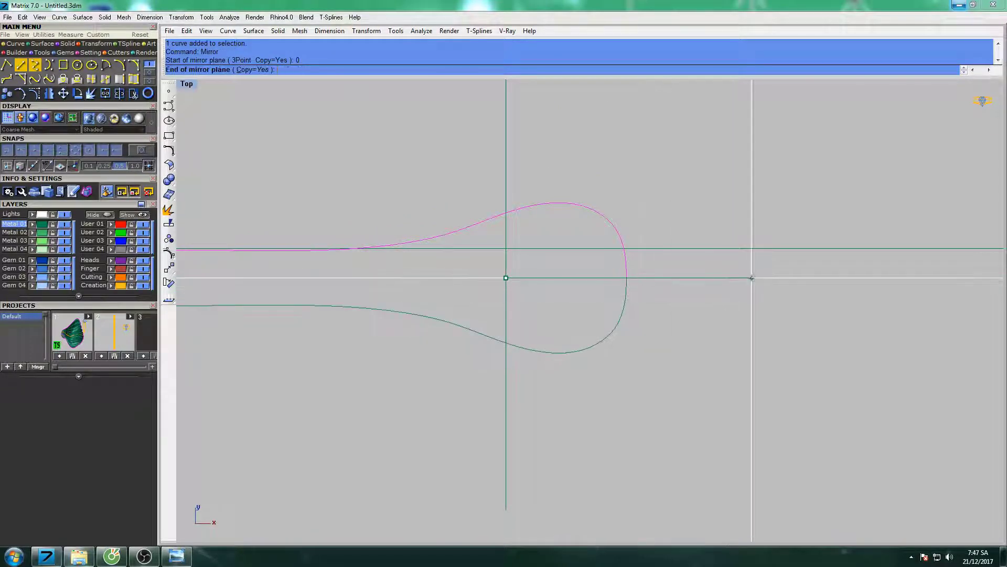
pyautogui.click(752, 278)
# - Show control points and move one to round the loop's end
pyautogui.moveTo(672, 313); pyautogui.dragTo(594, 215, button='right')
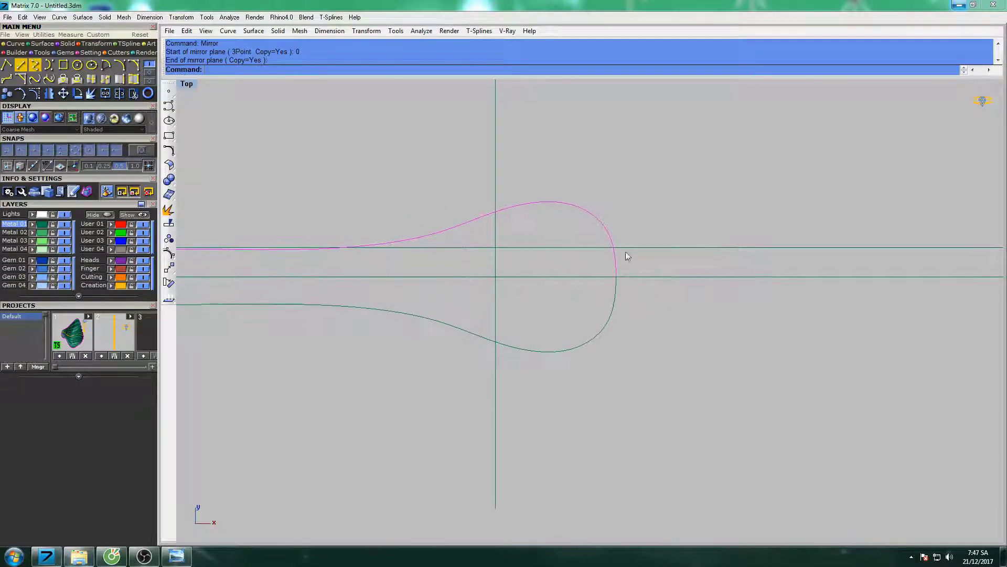
pyautogui.scroll(3, 593, 215)
pyautogui.press('F10')
pyautogui.click(589, 220)
pyautogui.write('Mo')
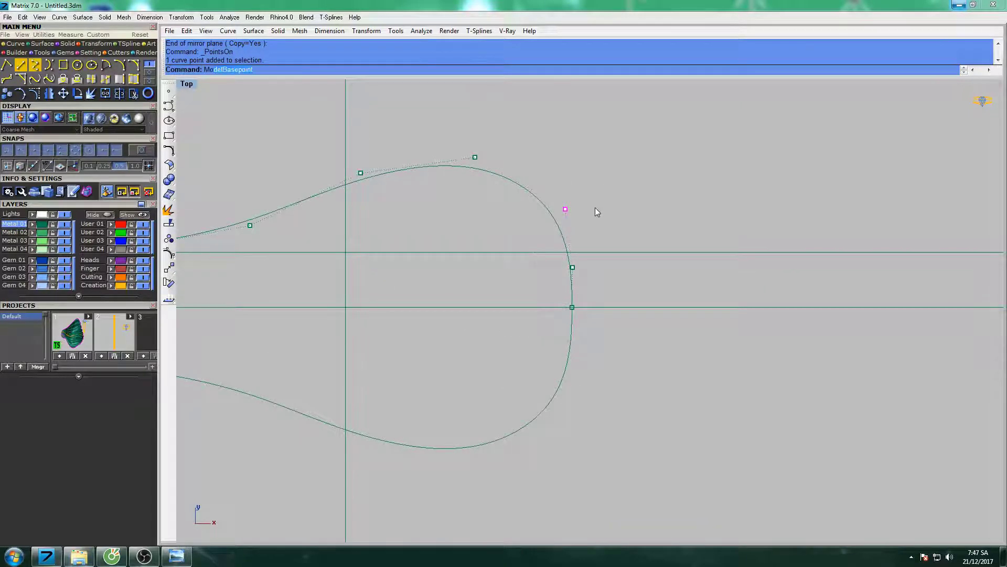
pyautogui.write('ve')
pyautogui.press('Return')
pyautogui.click(681, 164)
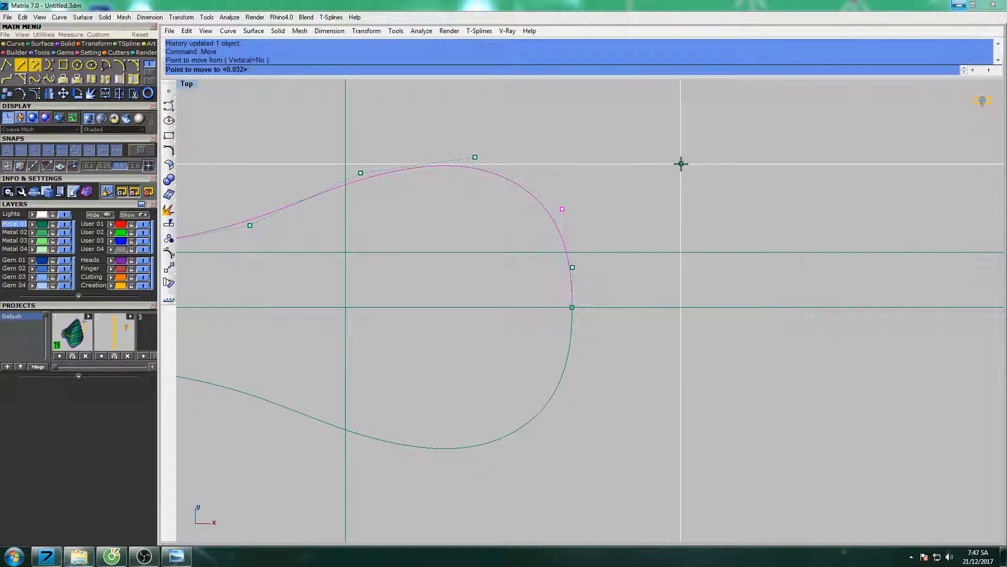
pyautogui.click(677, 162)
# - Drag control points to fine-tune the rounded end, then hide points and recentre the loop
pyautogui.moveTo(548, 206); pyautogui.dragTo(603, 202, button='right')
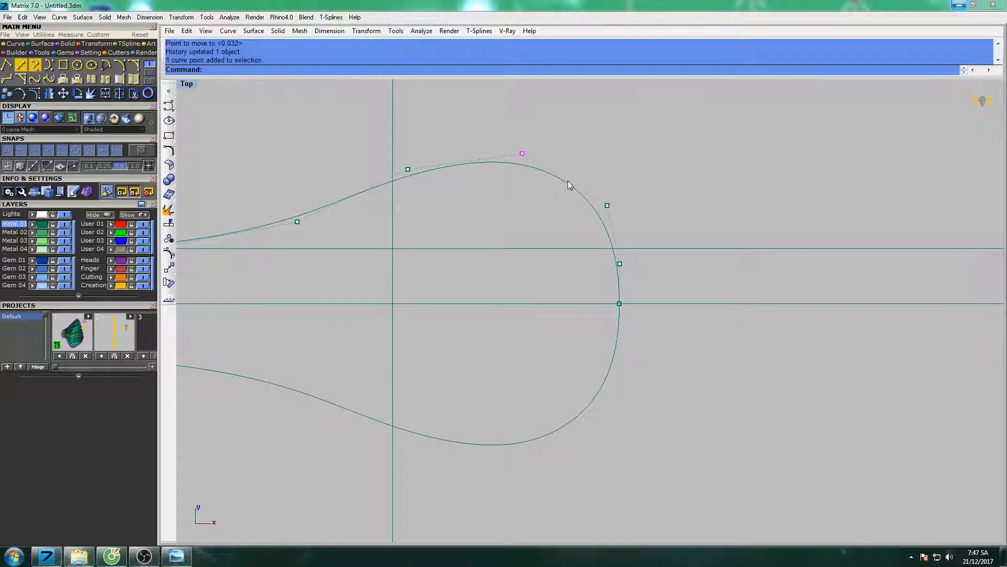
pyautogui.moveTo(522, 153); pyautogui.dragTo(522, 157)
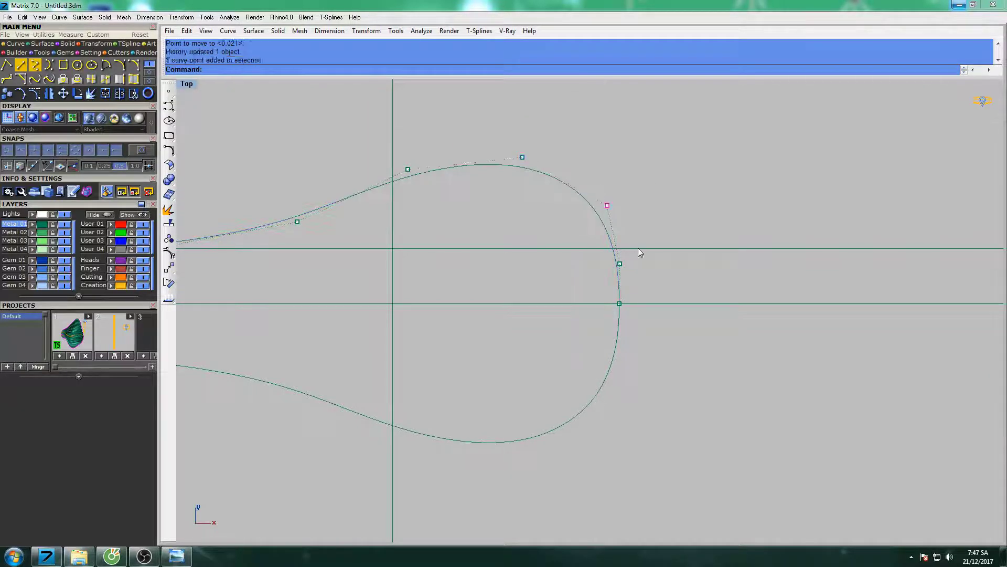
pyautogui.moveTo(607, 205); pyautogui.dragTo(603, 209)
pyautogui.scroll(-2, 667, 251)
pyautogui.scroll(-3, 669, 256)
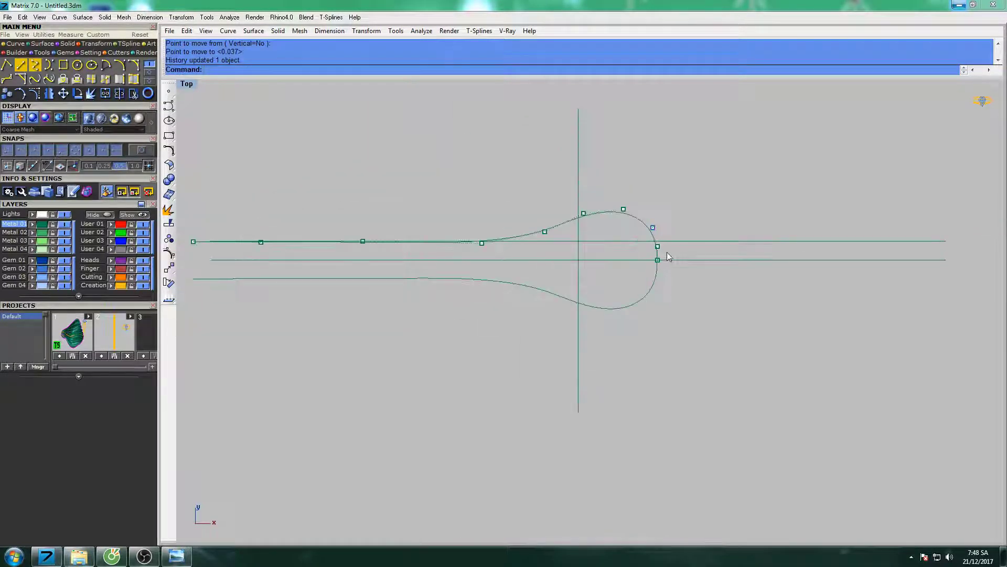
pyautogui.press('Escape')
pyautogui.scroll(5, 661, 230)
pyautogui.moveTo(652, 241); pyautogui.dragTo(611, 246, button='right')
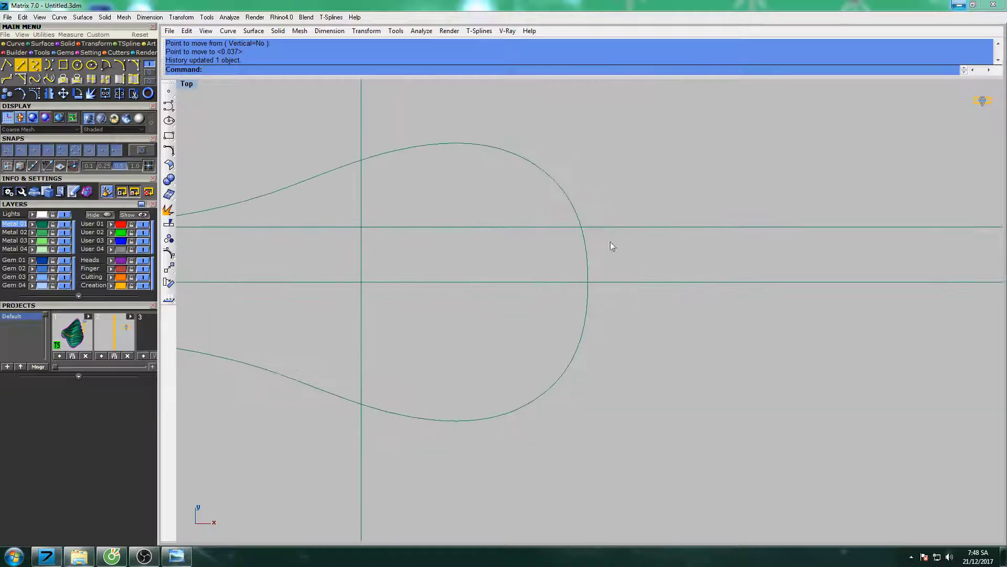
# - Match the upper curve's end to the lower curve so the halves join smoothly
pyautogui.write('Match')
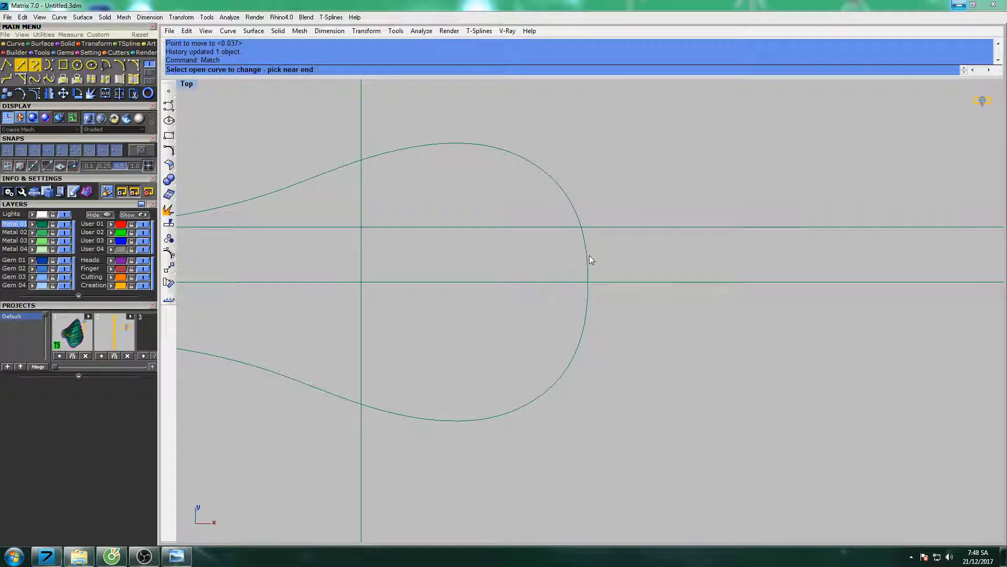
pyautogui.click(590, 258)
pyautogui.click(590, 309)
pyautogui.press('Return')
pyautogui.scroll(-2, 612, 242)
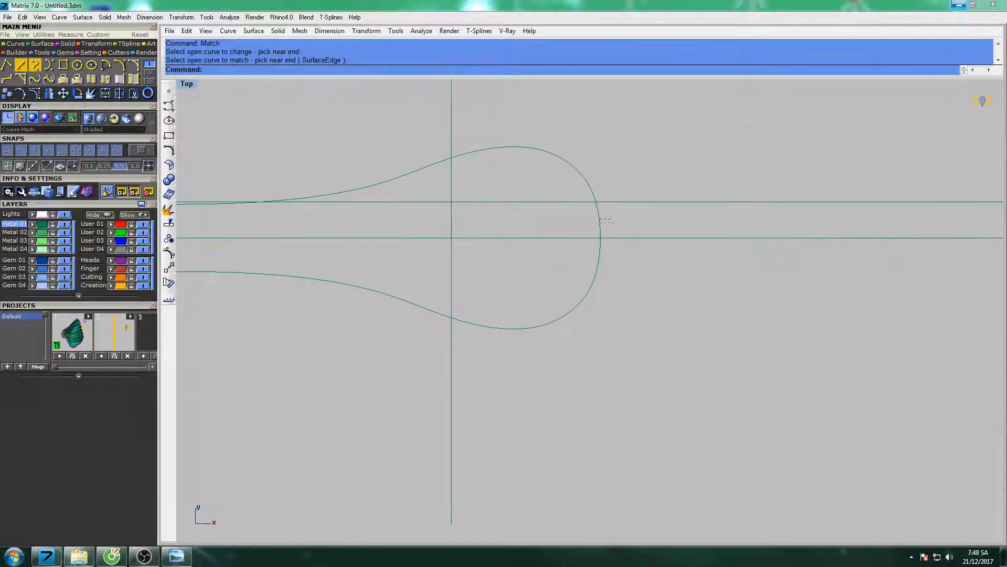
# - Mirror a copy of both curves across a vertical line from the origin
pyautogui.click(600, 220)
pyautogui.click(599, 263)
pyautogui.scroll(-2, 603, 265)
pyautogui.write('mi')
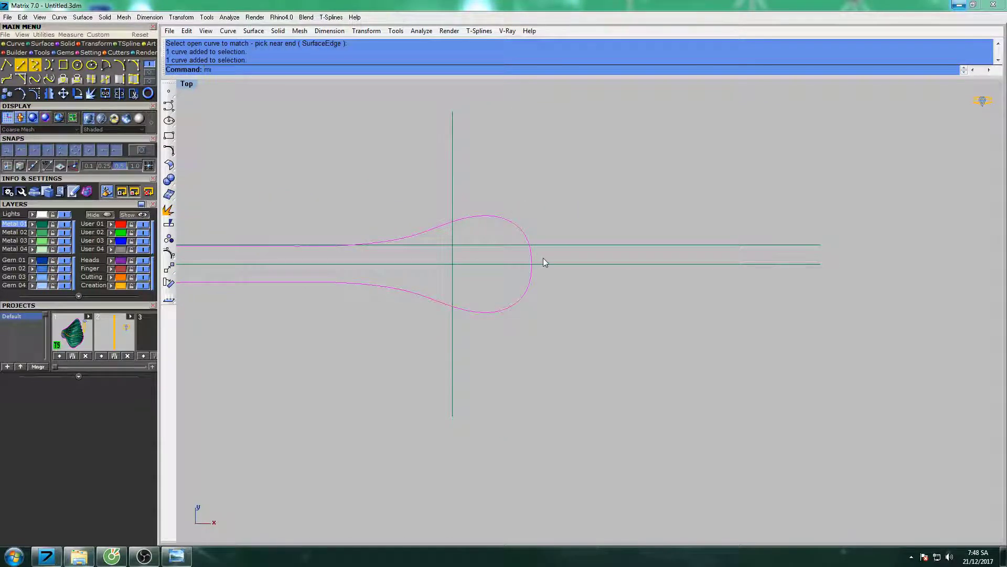
pyautogui.press('Return')
pyautogui.write('0')
pyautogui.press('Return')
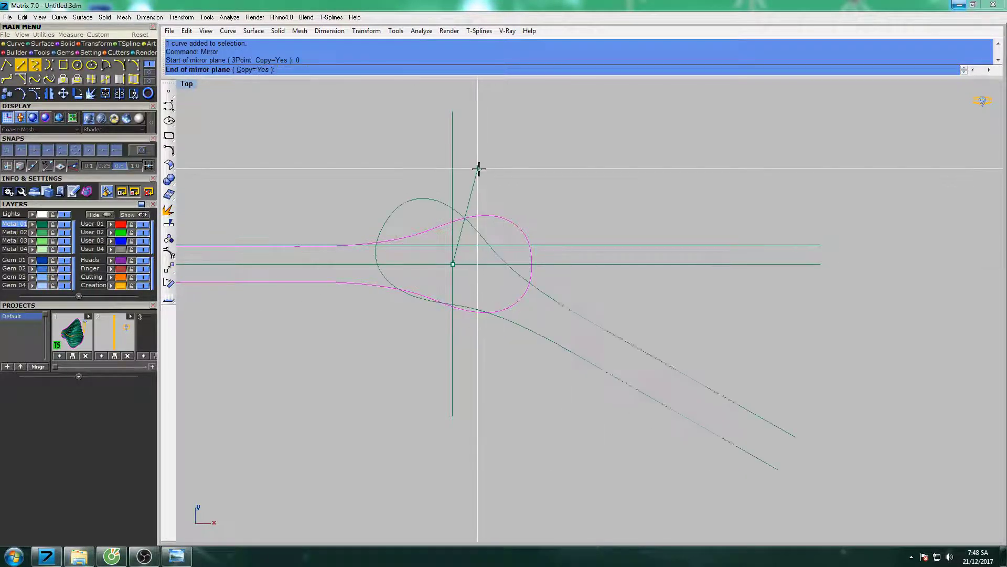
pyautogui.click(478, 168)
pyautogui.scroll(3, 577, 252)
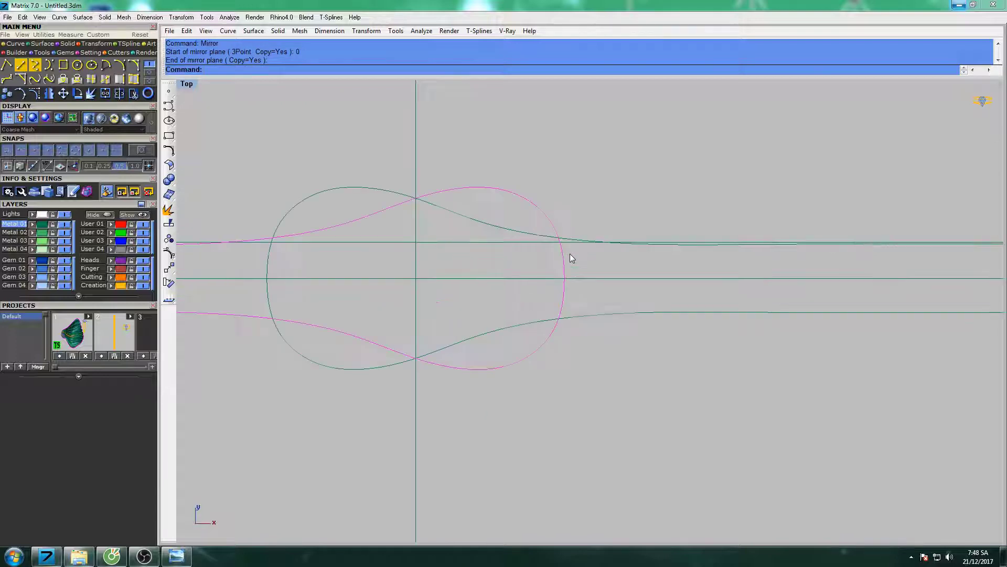
pyautogui.press('F10')
pyautogui.scroll(2, 572, 258)
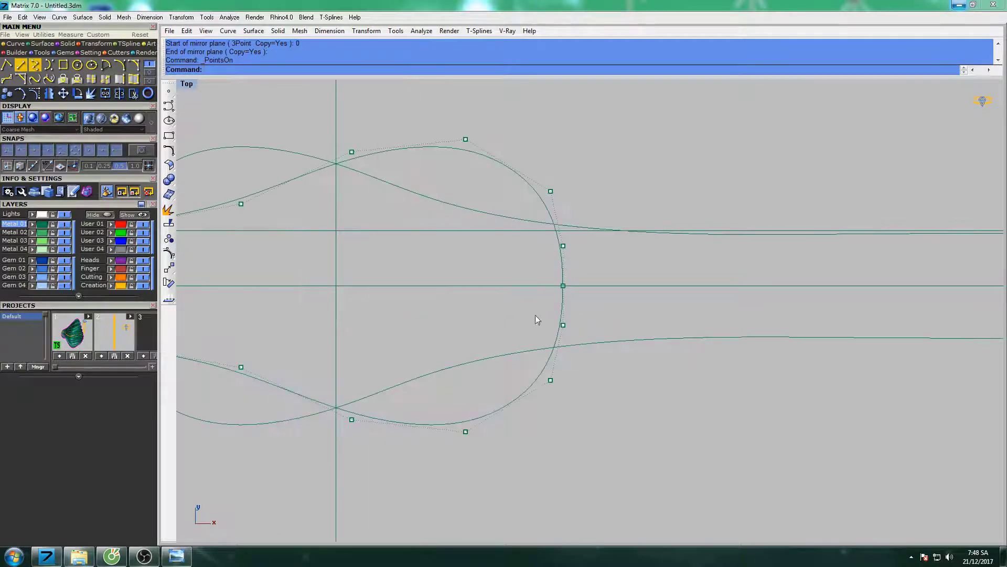
# - Window-select the loop's right-side control points and push them outward with repeated moves
pyautogui.moveTo(533, 341); pyautogui.dragTo(587, 239)
pyautogui.scroll(-2, 545, 244)
pyautogui.scroll(3, 563, 279)
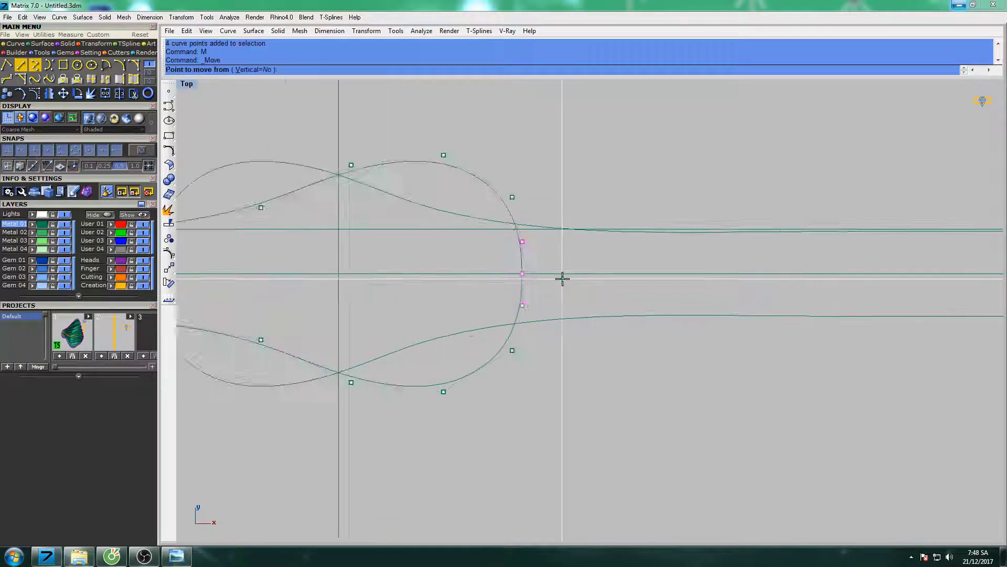
pyautogui.write('M')
pyautogui.press('Return')
pyautogui.click(594, 277)
pyautogui.click(596, 277)
pyautogui.scroll(-2, 596, 278)
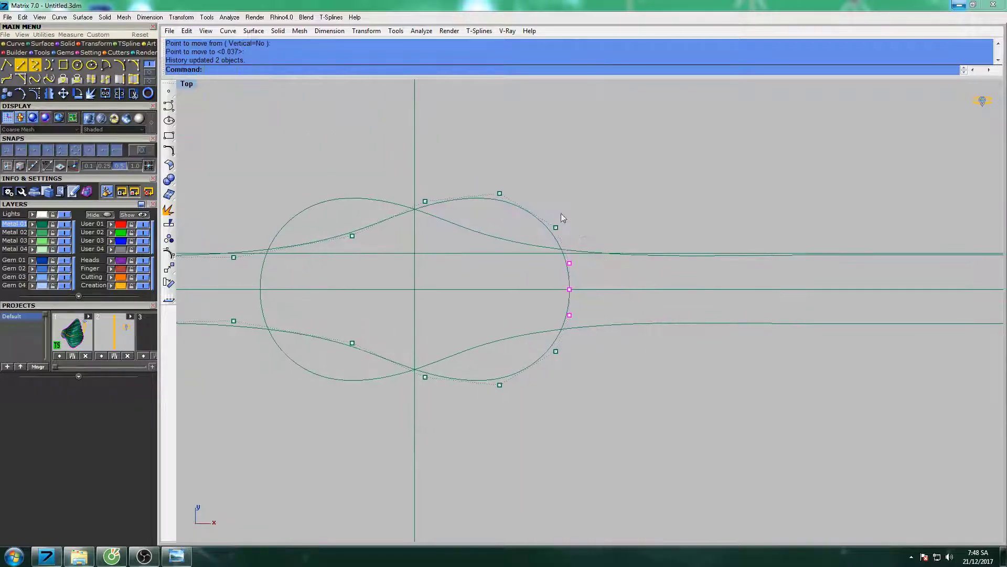
pyautogui.scroll(3, 548, 207)
pyautogui.press('Return')
pyautogui.click(562, 187)
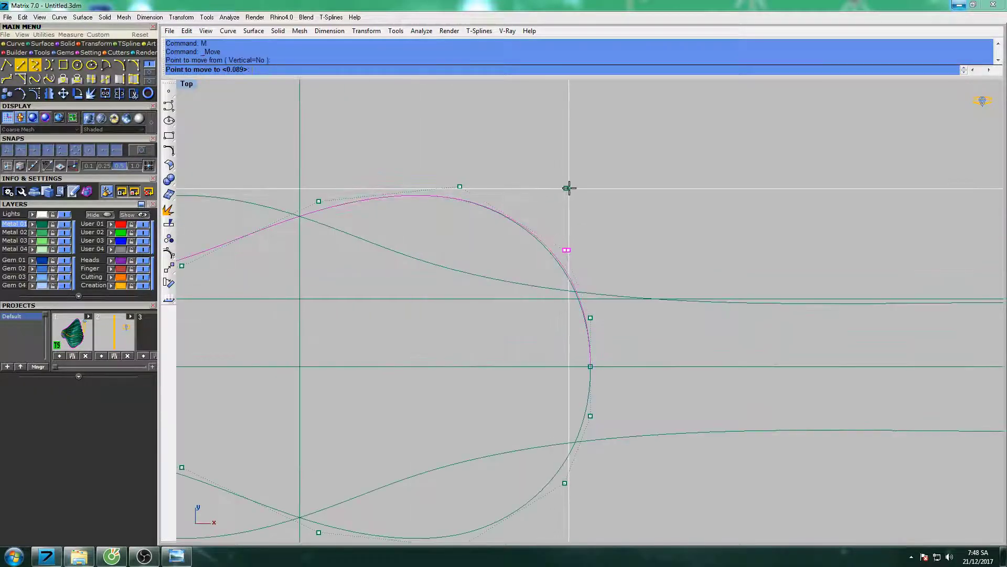
pyautogui.scroll(-2, 603, 206)
pyautogui.scroll(3, 602, 203)
pyautogui.press('Return')
pyautogui.click(602, 202)
pyautogui.scroll(-3, 603, 203)
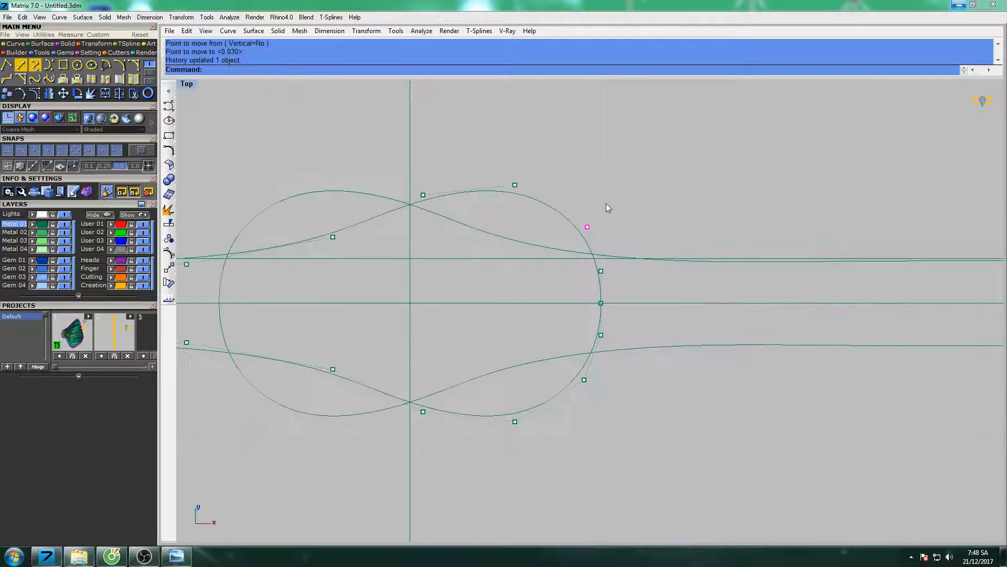
# - Move the loop's top control point to a new position
pyautogui.click(515, 185)
pyautogui.write('M')
pyautogui.press('Return')
pyautogui.click(563, 153)
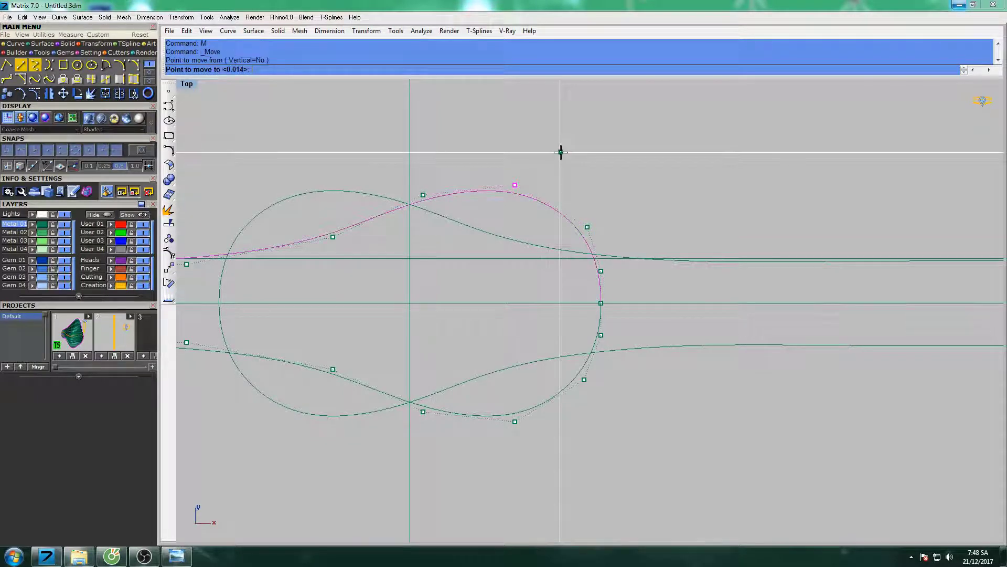
pyautogui.click(564, 152)
pyautogui.scroll(-3, 571, 195)
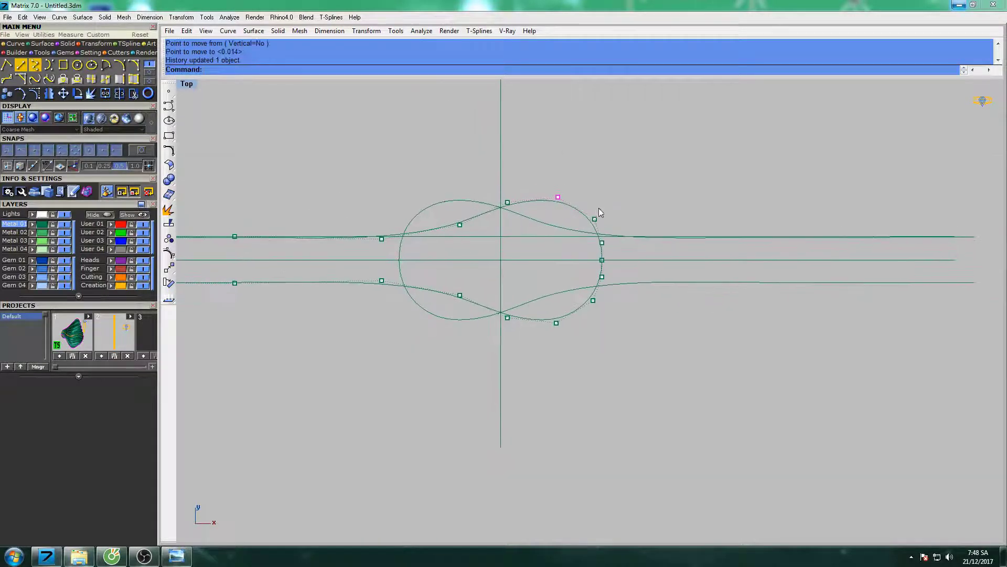
pyautogui.scroll(-1, 609, 222)
pyautogui.scroll(-1, 608, 222)
# - Shift the eight right-side control points and both curves' right-side points further right
pyautogui.moveTo(532, 187); pyautogui.dragTo(596, 305)
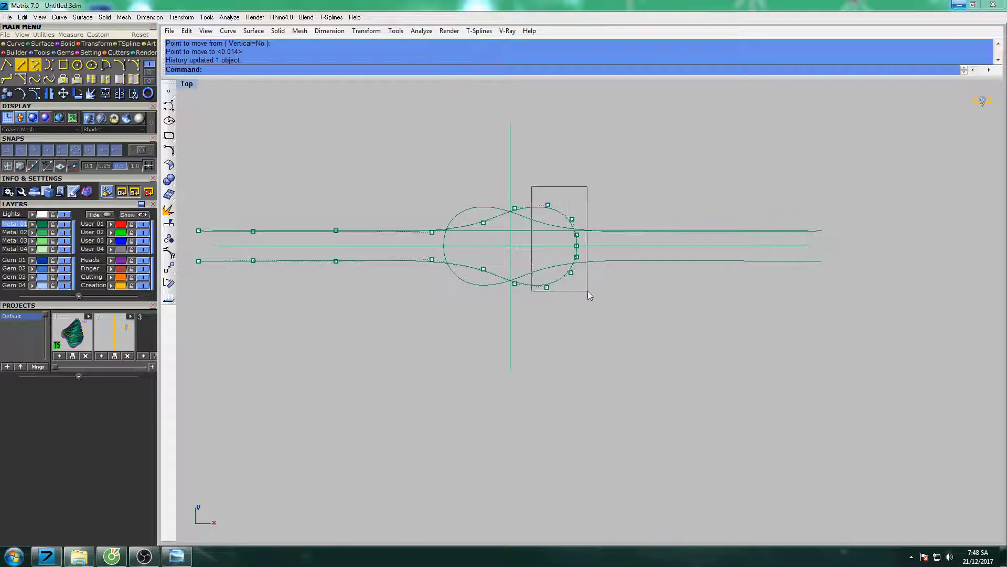
pyautogui.scroll(5, 589, 207)
pyautogui.press('Return')
pyautogui.click(607, 198)
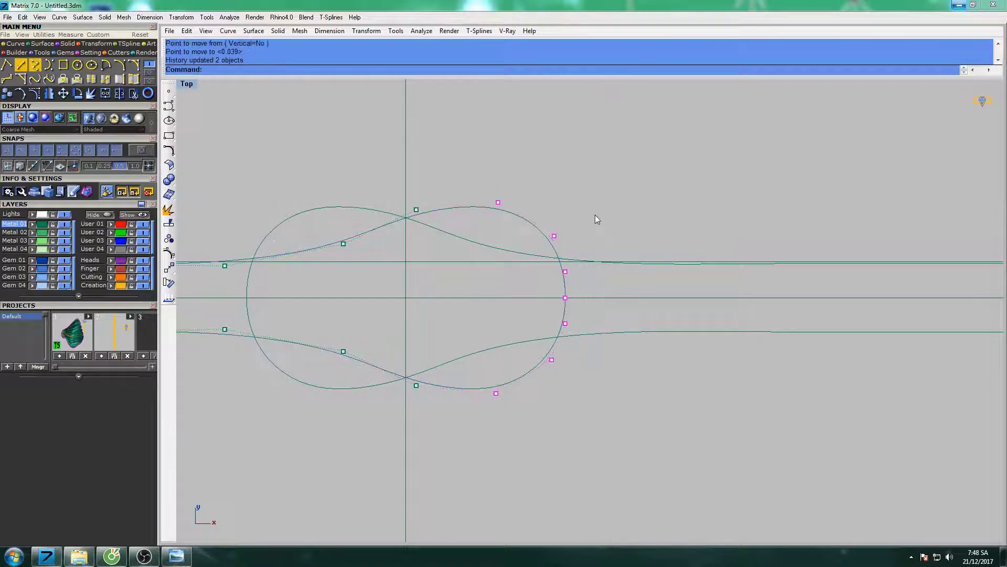
pyautogui.moveTo(571, 323); pyautogui.dragTo(572, 323)
pyautogui.press('Return')
pyautogui.click(623, 355)
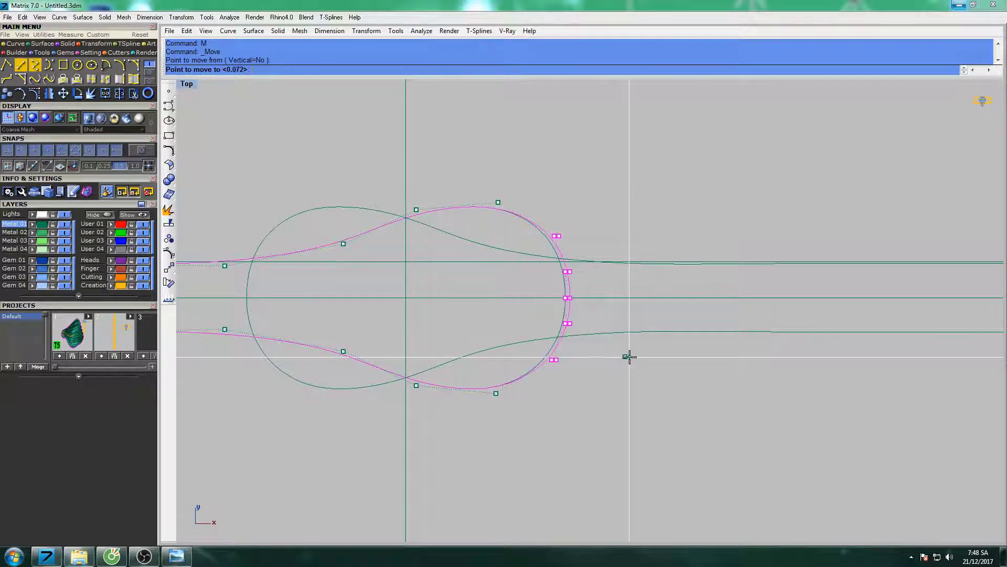
pyautogui.click(627, 355)
# - Nudge two more groups of right-side control points slightly right
pyautogui.moveTo(606, 353); pyautogui.dragTo(606, 353)
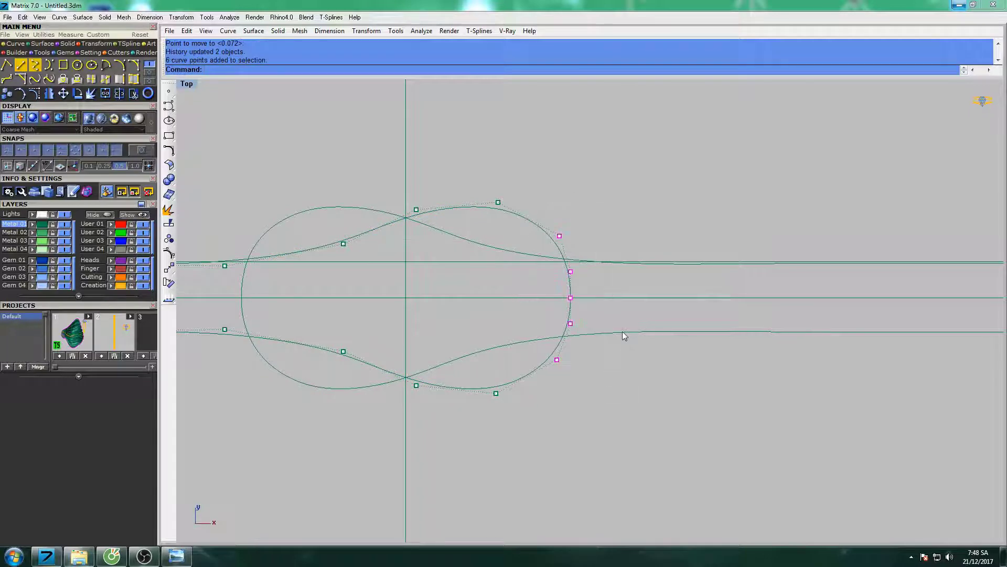
pyautogui.press('Return')
pyautogui.click(632, 325)
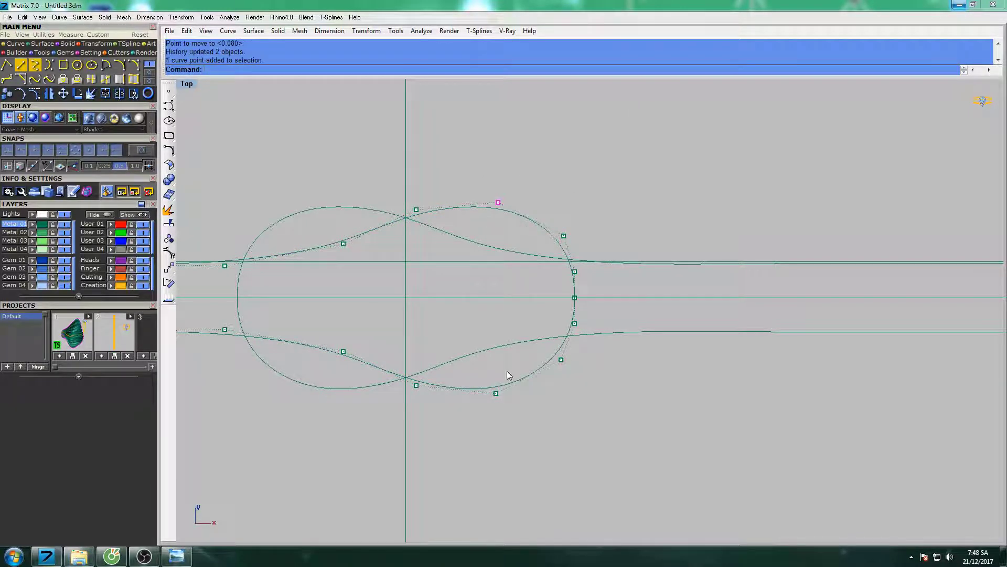
pyautogui.moveTo(513, 417); pyautogui.dragTo(512, 418)
pyautogui.press('Return')
pyautogui.click(598, 409)
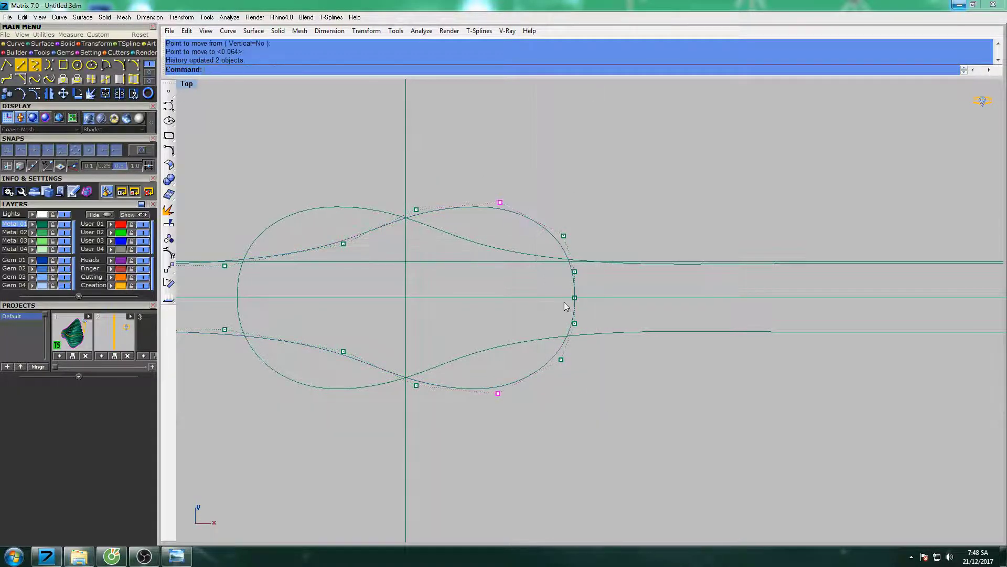
# - Hide the control points and recenter the top view on the shapes
pyautogui.moveTo(555, 222)
pyautogui.mouseDown(button='right')
pyautogui.moveTo(592, 220)
pyautogui.moveTo(593, 230)
pyautogui.mouseUp(button='right')
pyautogui.press('Escape')
pyautogui.scroll(-5, 596, 223)
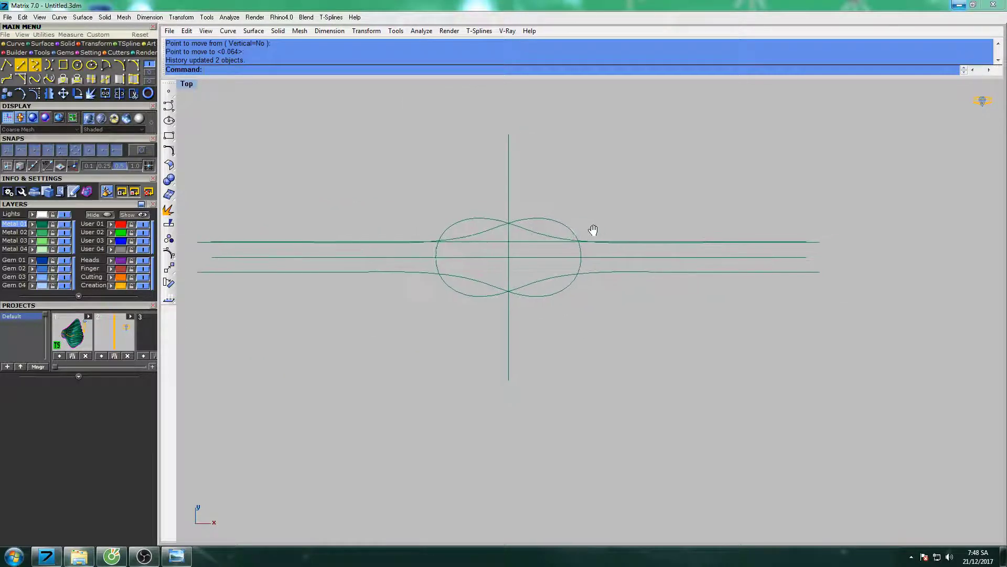
pyautogui.moveTo(546, 255)
pyautogui.mouseDown(button='right')
pyautogui.moveTo(583, 267)
pyautogui.moveTo(537, 237)
pyautogui.mouseUp(button='right')
# - Restore the four-view layout and delete the selected extra curves
pyautogui.doubleClick(187, 85)
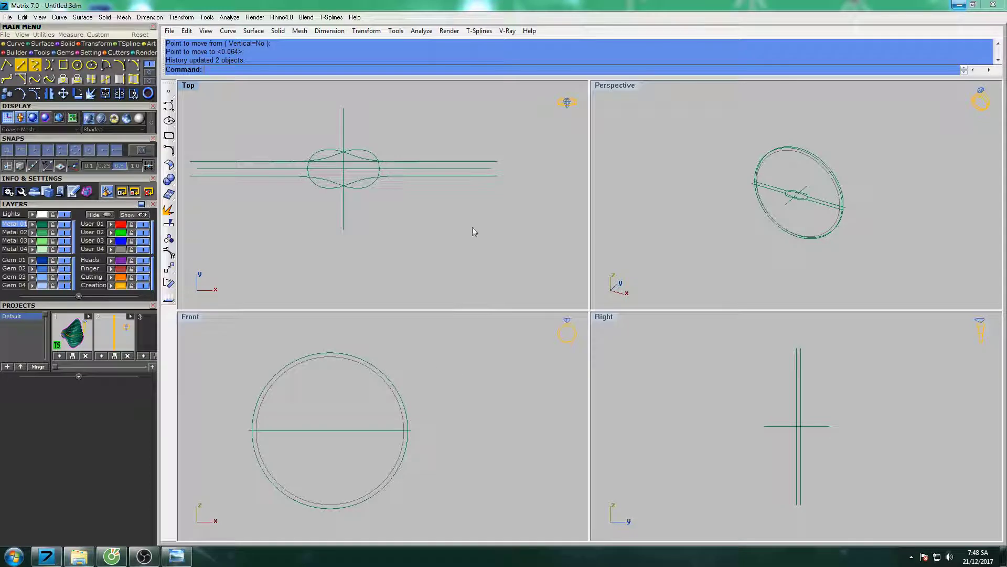
pyautogui.moveTo(828, 257)
pyautogui.mouseDown(button='right')
pyautogui.moveTo(816, 245)
pyautogui.moveTo(811, 182)
pyautogui.moveTo(795, 204)
pyautogui.moveTo(771, 209)
pyautogui.mouseUp(button='right')
pyautogui.scroll(2, 810, 183)
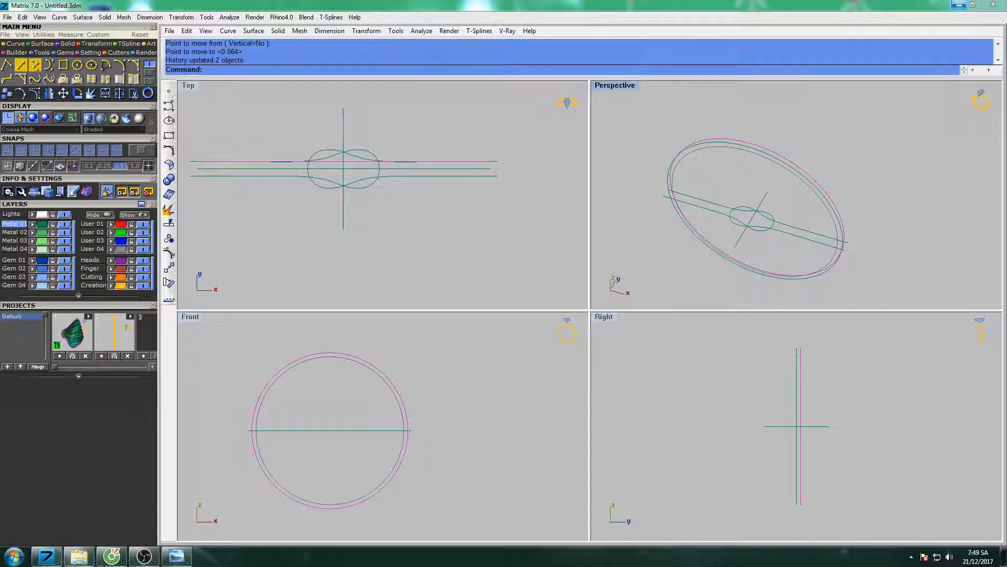
pyautogui.write('d')
pyautogui.press('Return')
pyautogui.keyDown('shift'); pyautogui.moveTo(788, 156); pyautogui.dragTo(771, 175, button='right'); pyautogui.keyUp('shift')
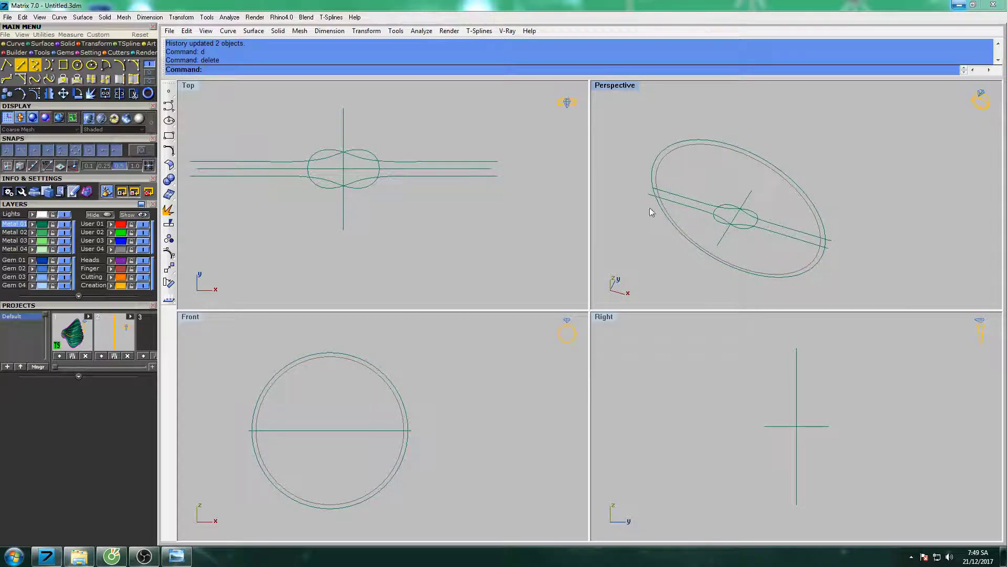
# - Build a 3D shank curve from the two profile curves with Curve from 2 Views
pyautogui.click(150, 77)
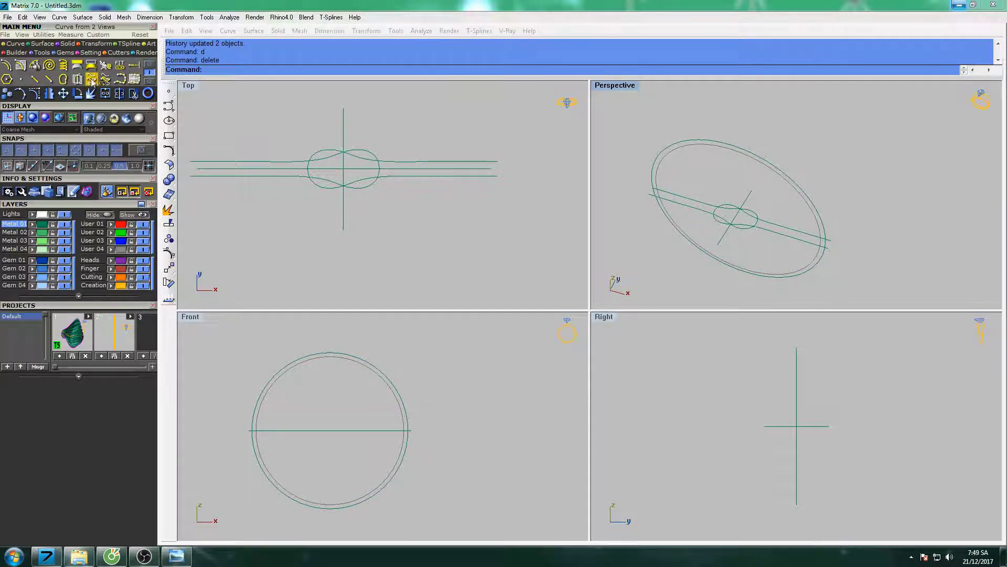
pyautogui.click(91, 81)
pyautogui.moveTo(764, 213)
pyautogui.keyDown('shift'); pyautogui.mouseDown(button='right')
pyautogui.moveTo(680, 206)
pyautogui.moveTo(739, 183)
pyautogui.mouseUp(button='right'); pyautogui.keyUp('shift')
pyautogui.click(682, 206)
pyautogui.click(702, 147)
# - Trim the side-view curve using the straight cutting line
pyautogui.click(808, 414)
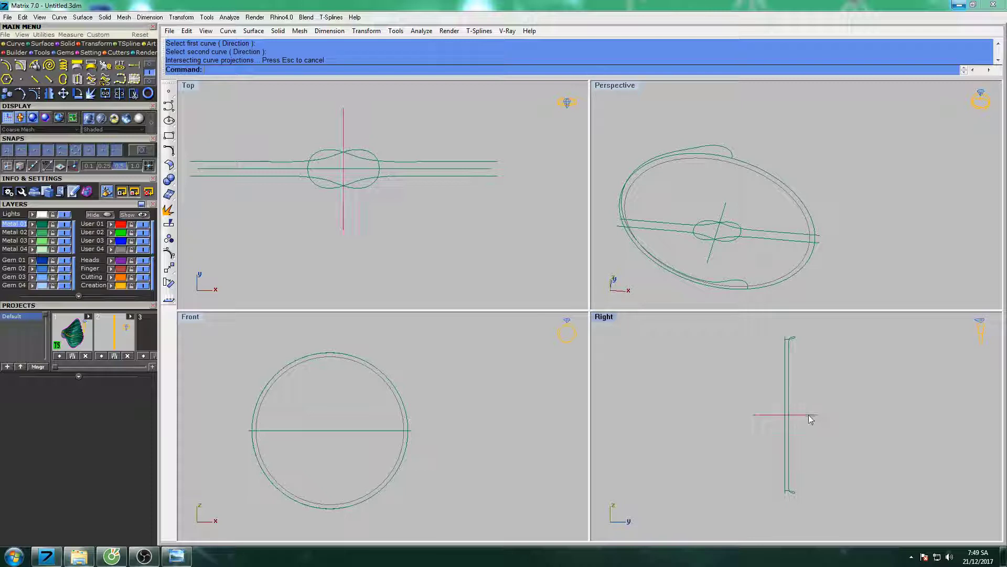
pyautogui.moveTo(808, 415); pyautogui.dragTo(768, 414, button='right')
pyautogui.write('im')
pyautogui.press('Return')
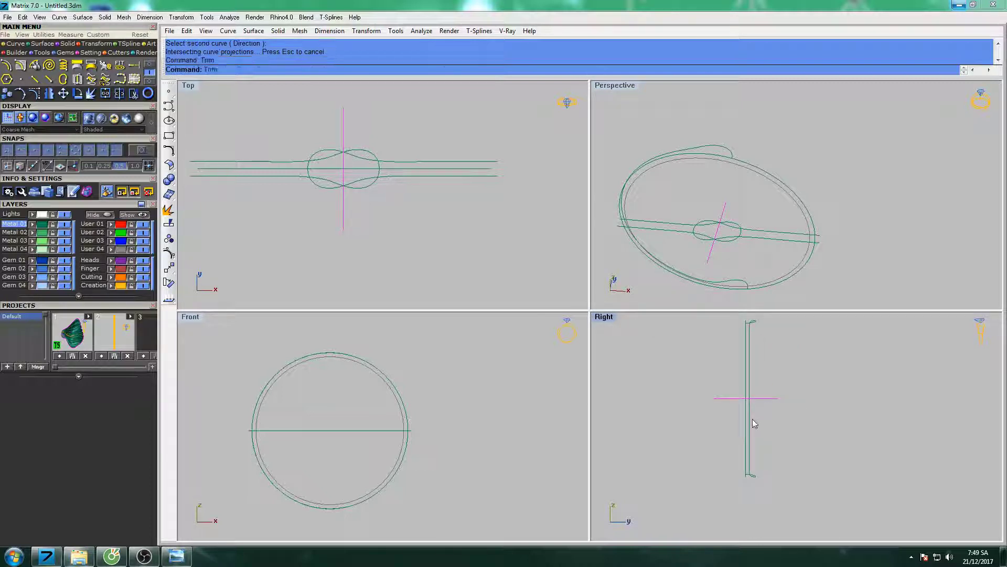
pyautogui.click(751, 417)
pyautogui.rightClick(770, 241)
pyautogui.moveTo(770, 241); pyautogui.dragTo(773, 252, button='right')
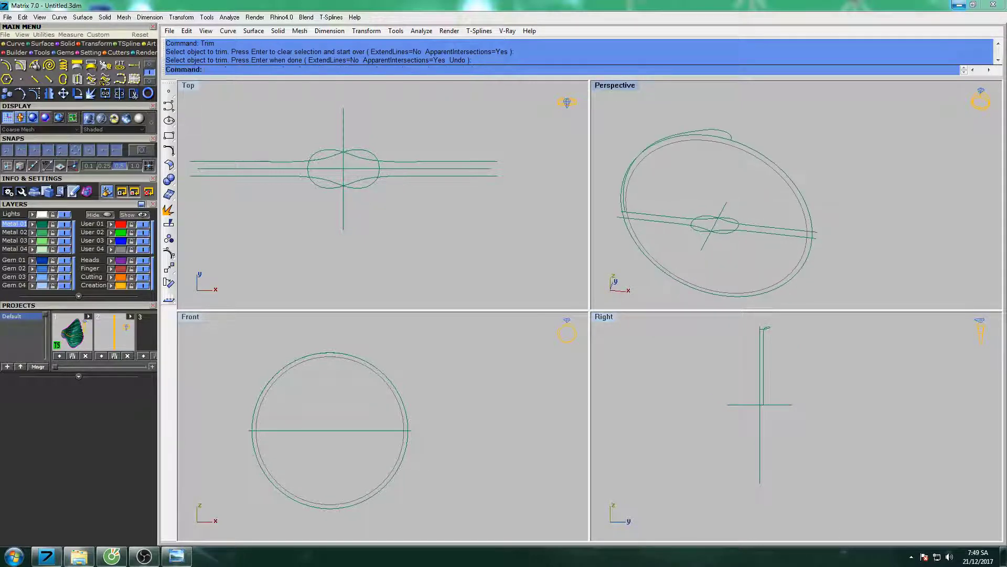
# - Hide the perspective curve and delete the leftover top-view curve
pyautogui.click(724, 135)
pyautogui.moveTo(301, 178); pyautogui.dragTo(349, 181, button='right')
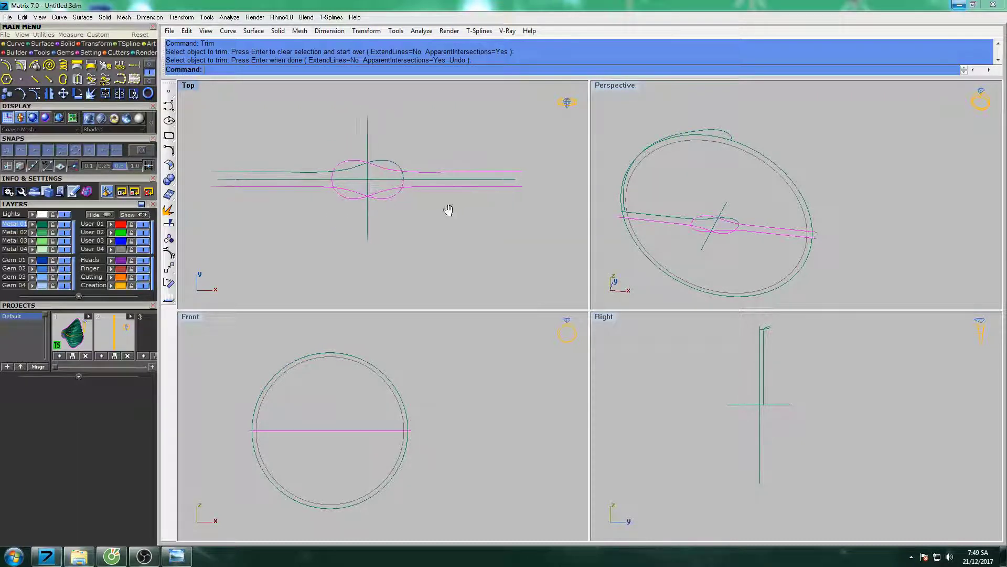
pyautogui.hotkey('ctrl', 'h')
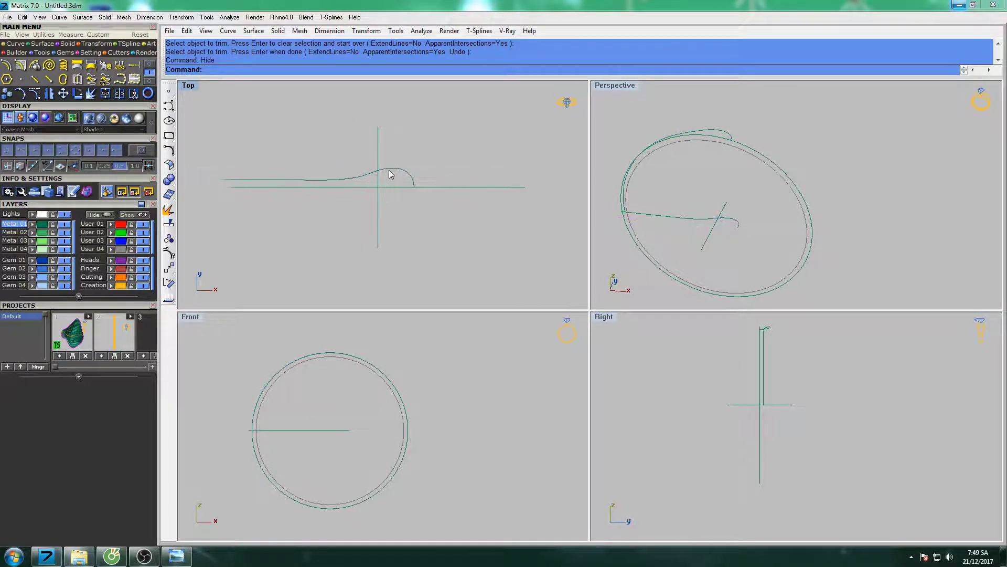
pyautogui.scroll(3, 391, 174)
pyautogui.click(395, 167)
pyautogui.click(445, 203)
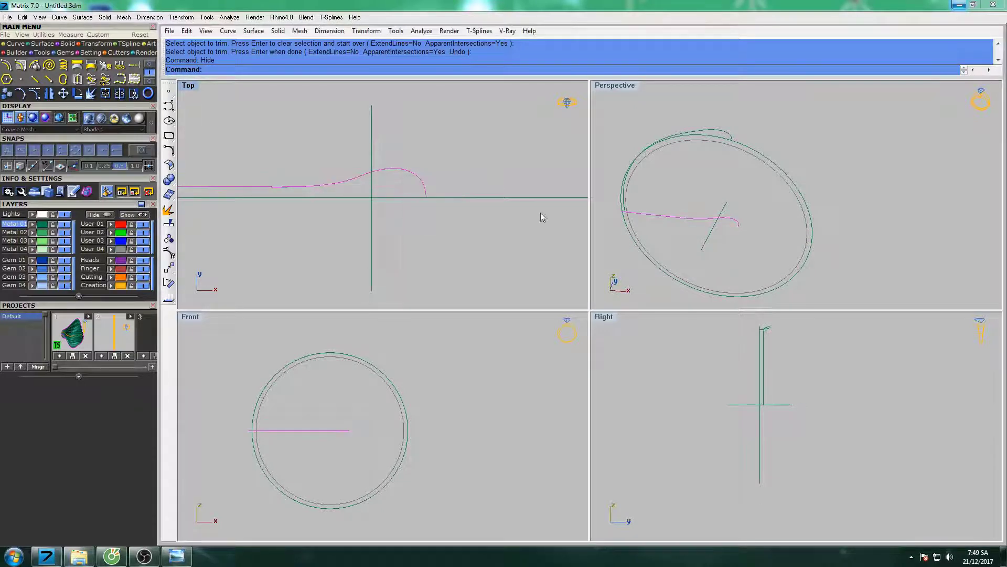
pyautogui.moveTo(669, 197); pyautogui.dragTo(640, 203, button='right')
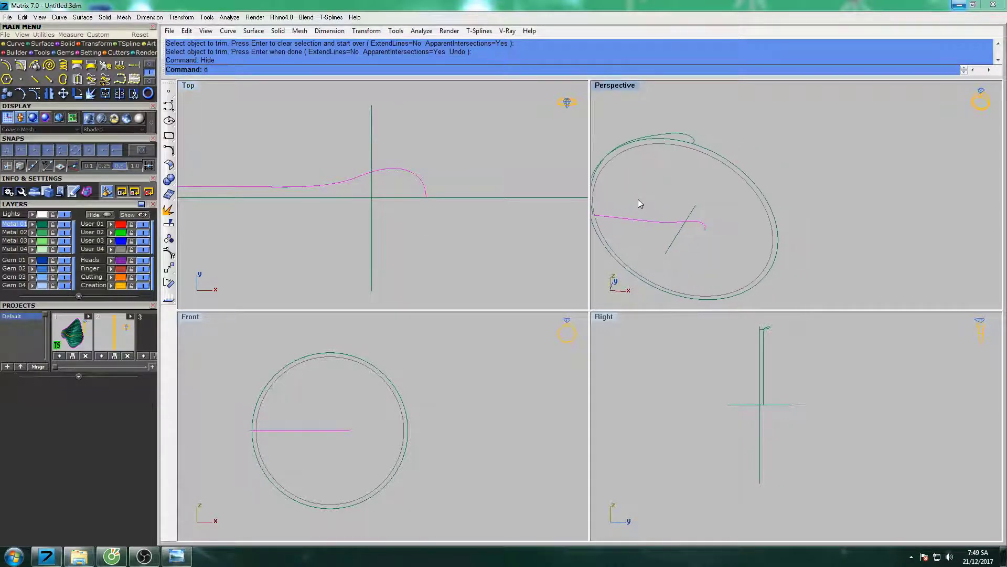
pyautogui.write('d')
pyautogui.press('Return')
pyautogui.click(398, 205)
# - Maximize the top view and rebuild the profile curve with 13 points
pyautogui.doubleClick(188, 85)
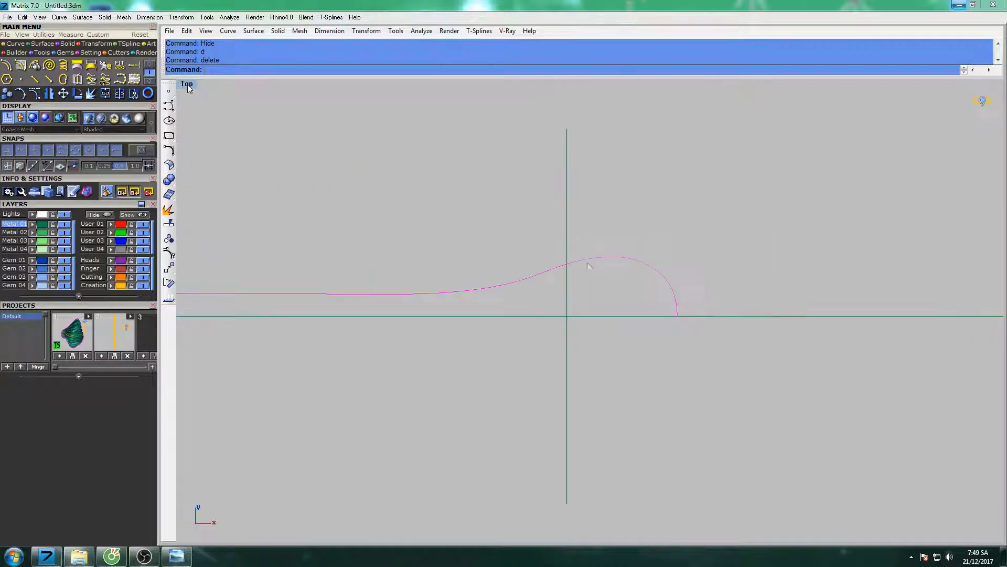
pyautogui.moveTo(592, 200)
pyautogui.mouseDown(button='right')
pyautogui.moveTo(652, 229)
pyautogui.moveTo(610, 222)
pyautogui.mouseUp(button='right')
pyautogui.scroll(-2, 654, 231)
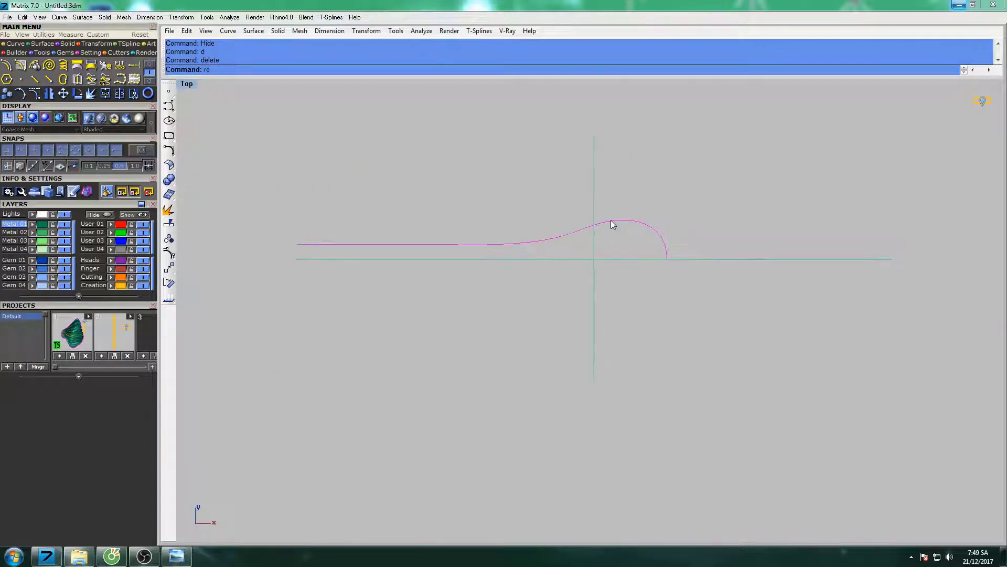
pyautogui.press('Return')
pyautogui.click(613, 225)
pyautogui.press('Return')
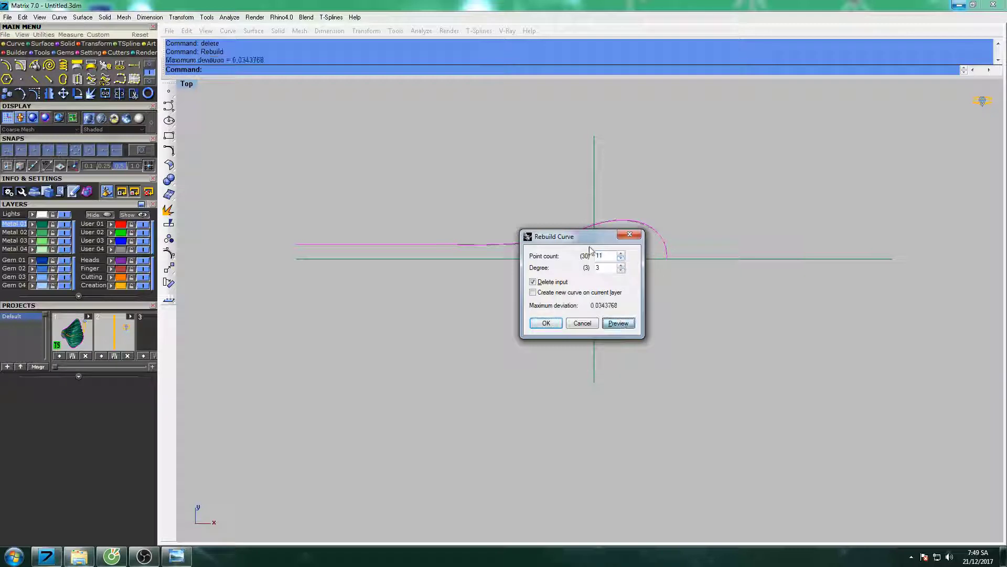
pyautogui.moveTo(589, 238); pyautogui.dragTo(742, 254)
pyautogui.moveTo(628, 249); pyautogui.dragTo(575, 241, button='right')
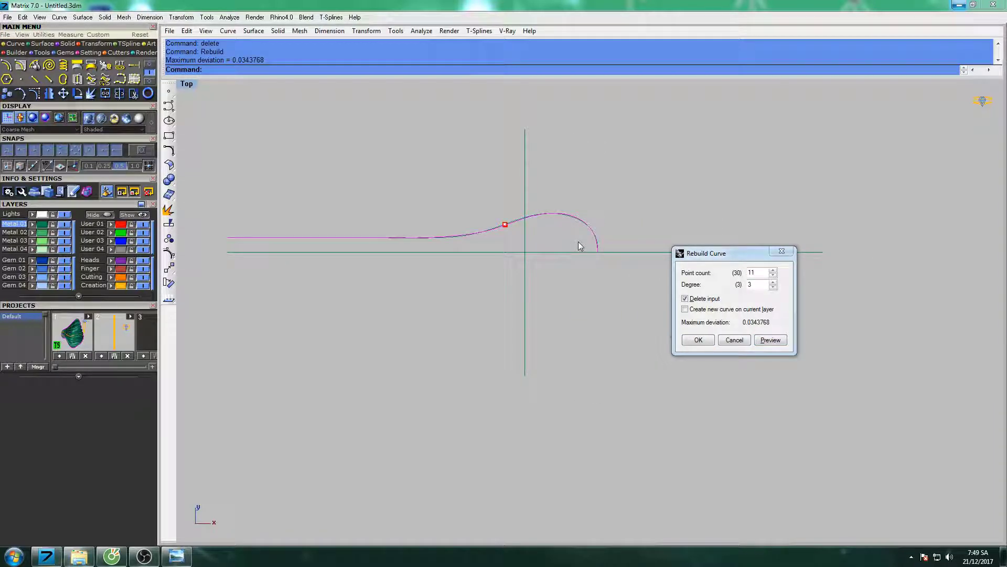
pyautogui.click(773, 271)
pyautogui.click(773, 270)
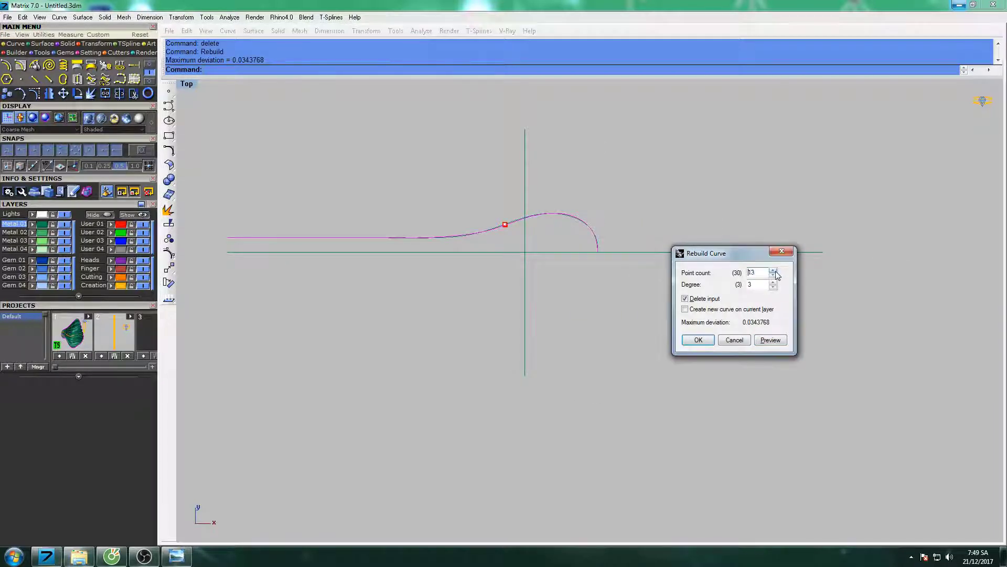
pyautogui.click(698, 343)
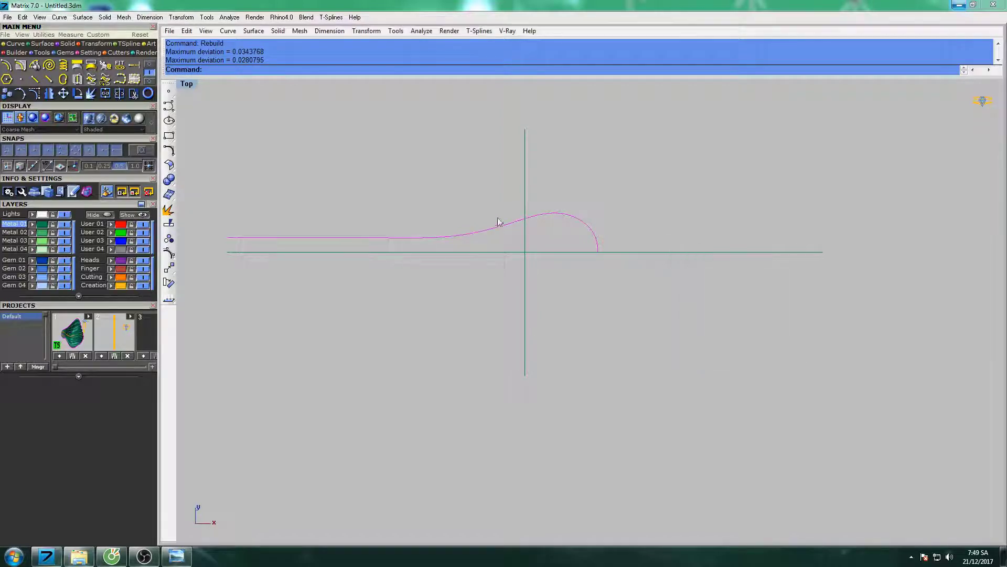
pyautogui.moveTo(512, 223); pyautogui.dragTo(550, 226, button='right')
# - Show control points and raise a selected control point slightly
pyautogui.press('F10')
pyautogui.scroll(2, 349, 210)
pyautogui.moveTo(441, 211); pyautogui.dragTo(481, 265)
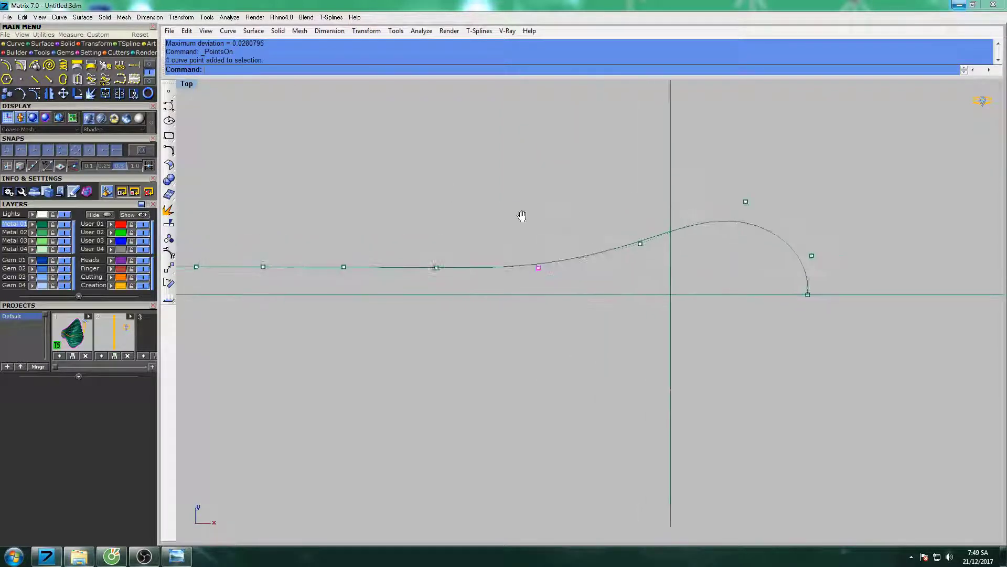
pyautogui.write('m')
pyautogui.press('Return')
pyautogui.scroll(2, 542, 222)
pyautogui.click(540, 206)
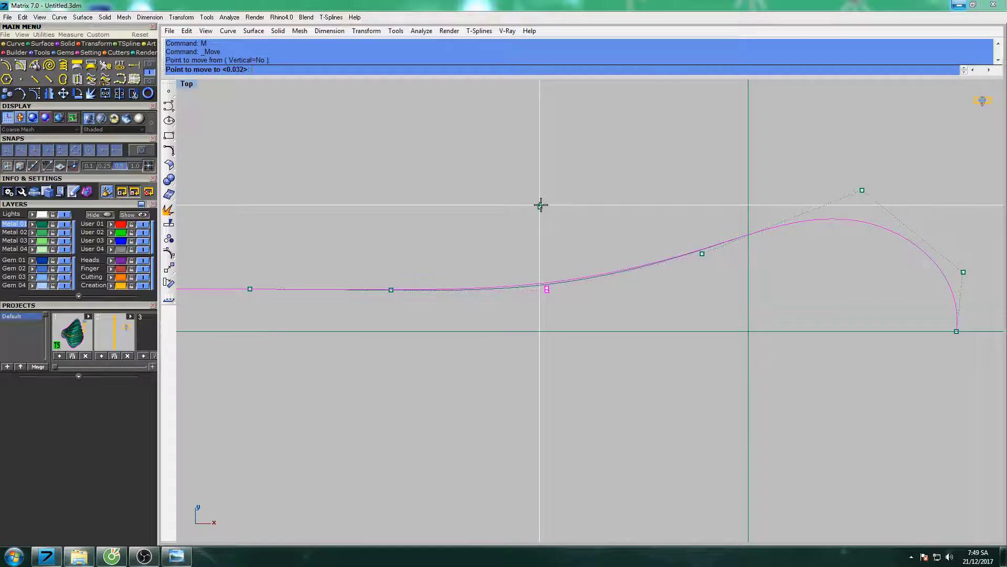
pyautogui.click(540, 202)
# - Move another control point to flatten the tail, then hide points and select the curve
pyautogui.moveTo(546, 201); pyautogui.dragTo(535, 204, button='right')
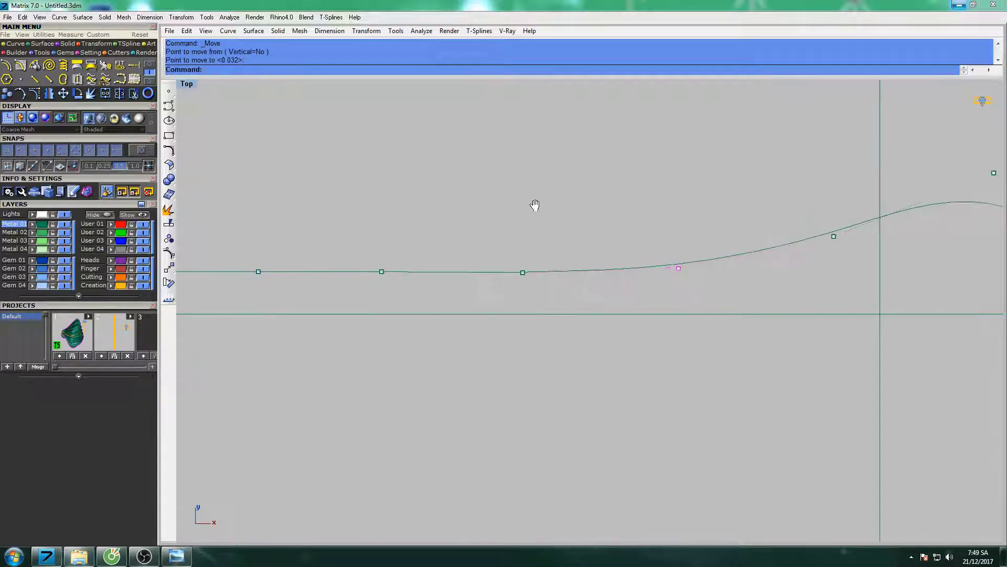
pyautogui.press('Return')
pyautogui.click(526, 227)
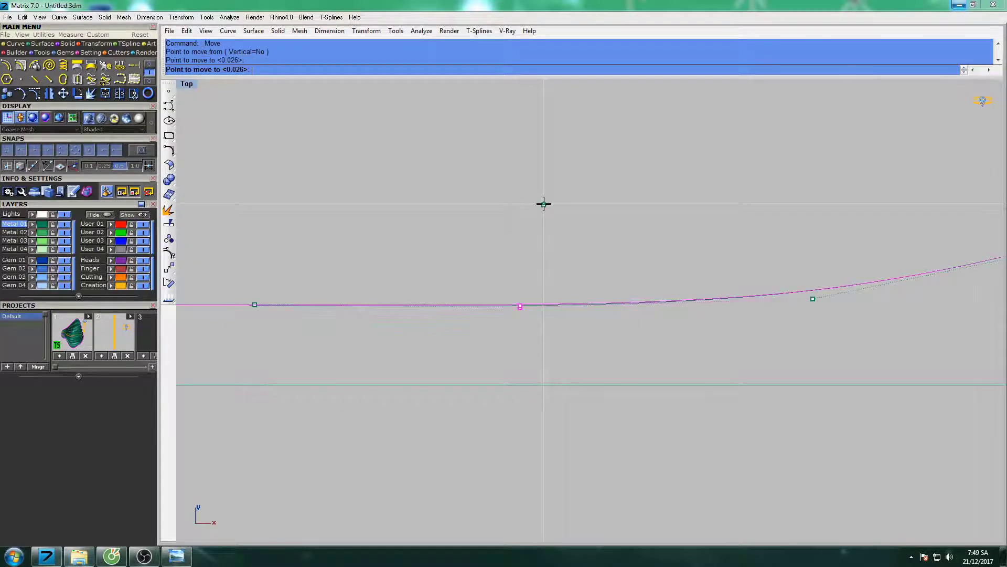
pyautogui.click(542, 205)
pyautogui.press('Right')
pyautogui.press('Right')
pyautogui.press('Right')
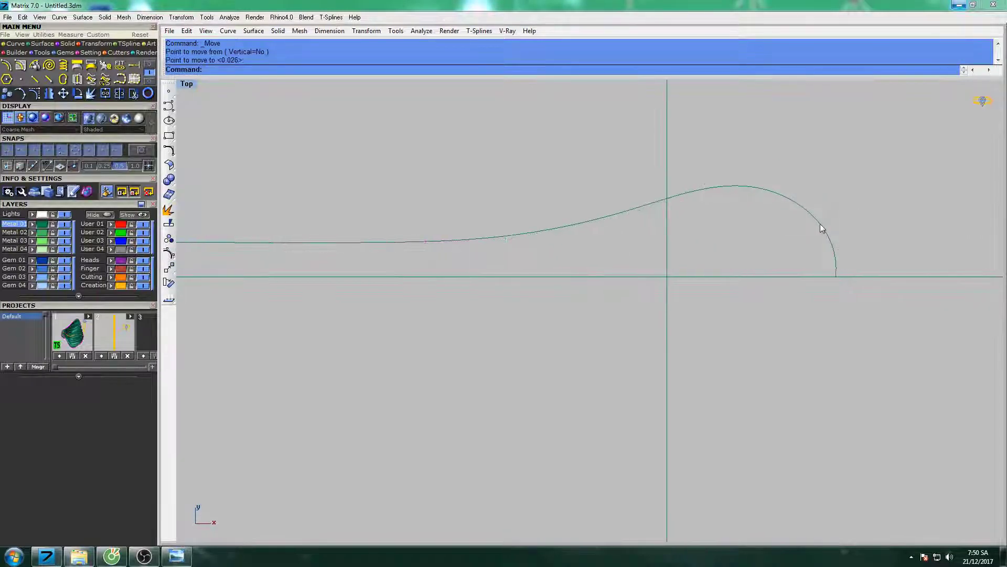
pyautogui.scroll(-3, 787, 210)
pyautogui.click(772, 204)
pyautogui.moveTo(773, 204); pyautogui.dragTo(690, 216, button='right')
# - Mirror the profile curve from origin 0 across the horizontal axis to form a teardrop
pyautogui.write('mi')
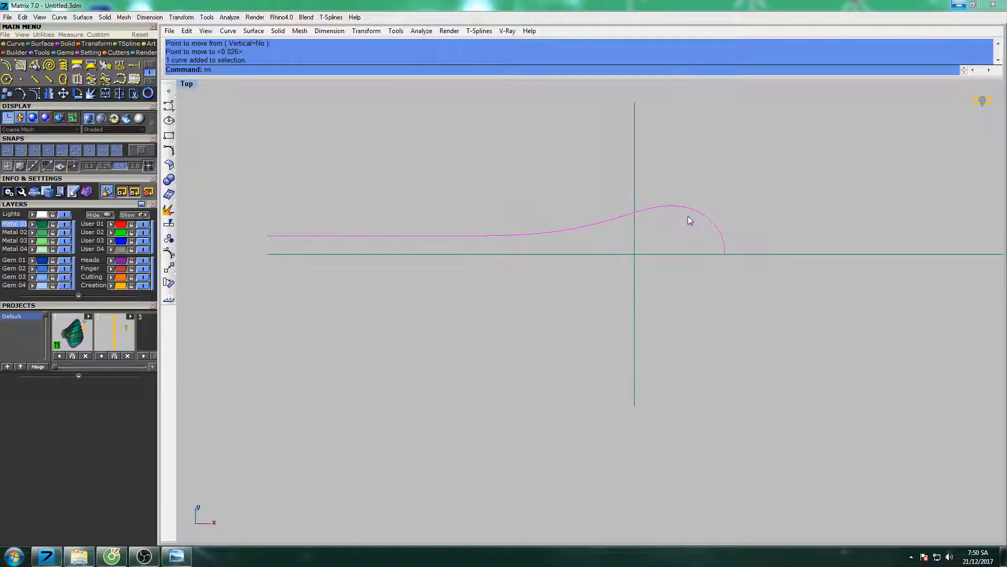
pyautogui.press('Return')
pyautogui.write('0')
pyautogui.press('Return')
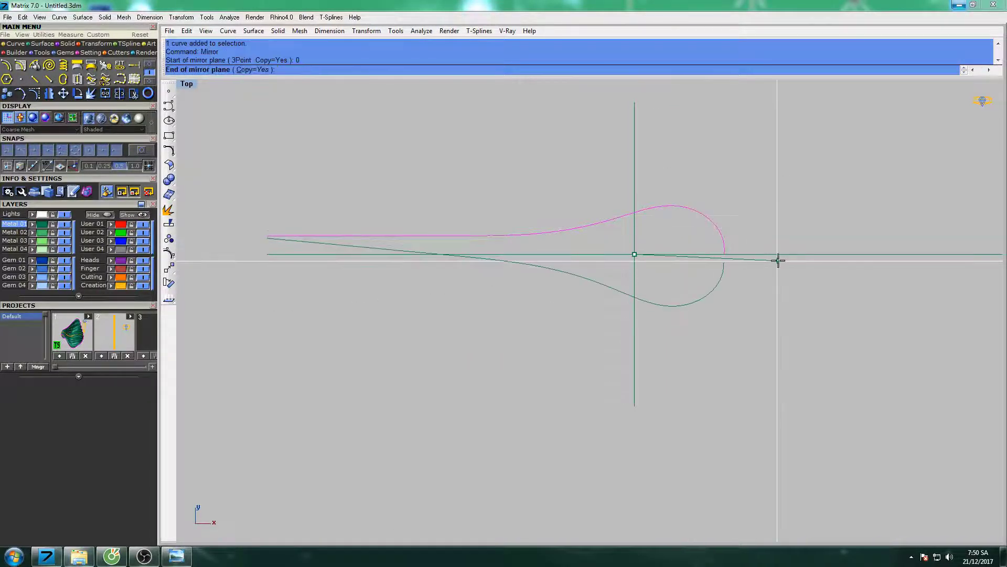
pyautogui.click(778, 260)
pyautogui.moveTo(818, 246); pyautogui.dragTo(643, 265, button='right')
pyautogui.scroll(5, 637, 279)
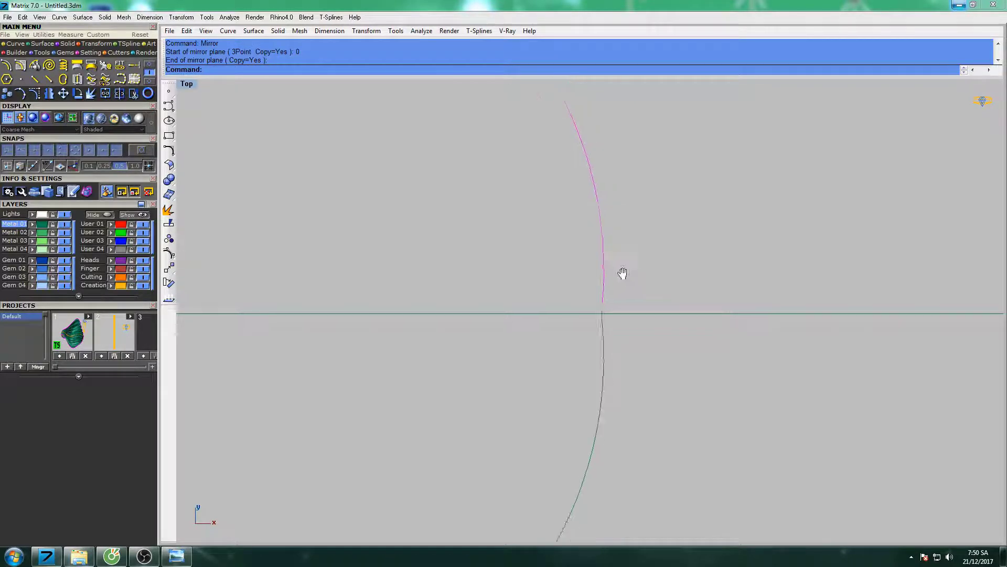
# - Nudge the tip control point slightly left with Move
pyautogui.press('F10')
pyautogui.scroll(-2, 577, 210)
pyautogui.scroll(-2, 571, 152)
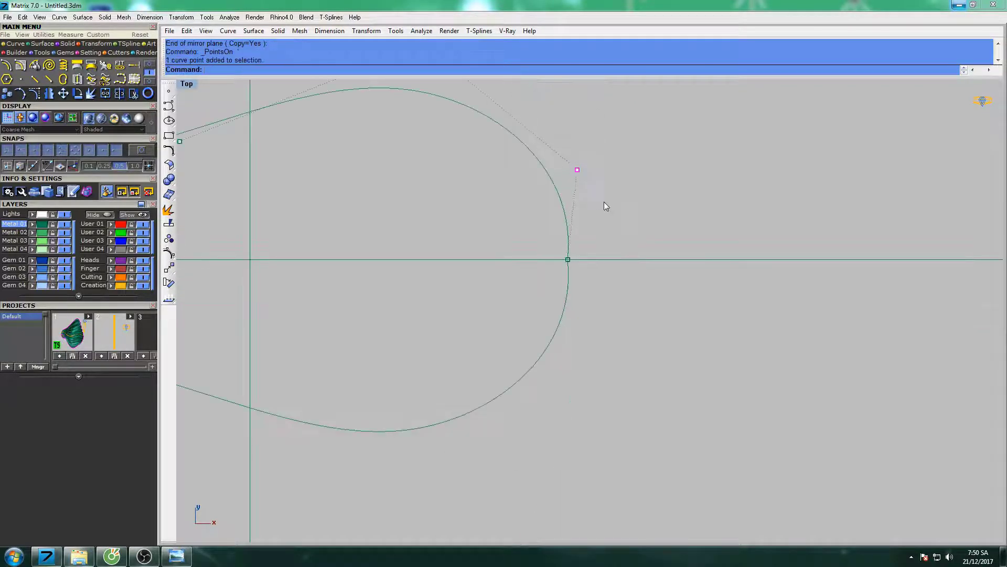
pyautogui.write('m')
pyautogui.press('Return')
pyautogui.click(672, 160)
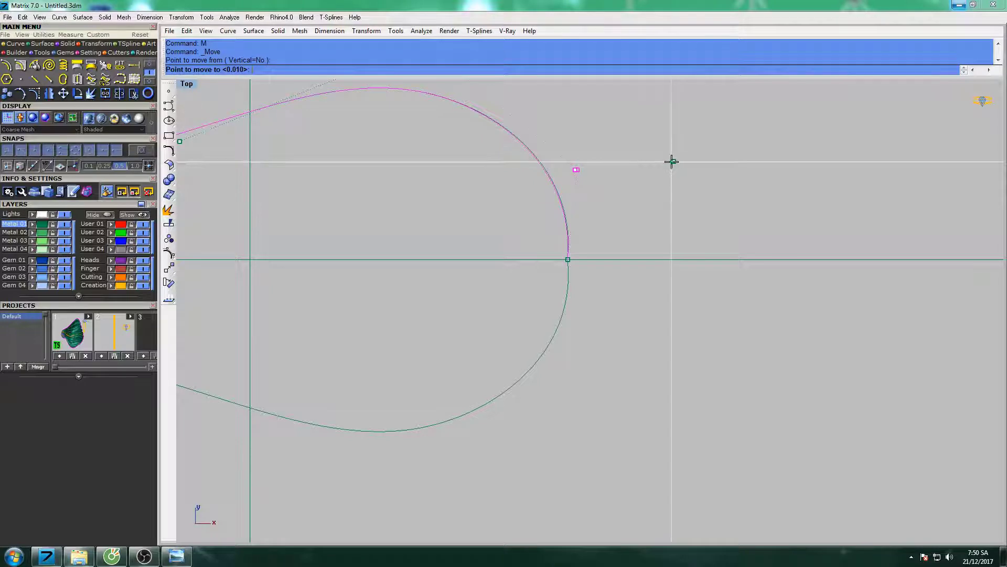
pyautogui.click(670, 160)
pyautogui.press('Escape')
pyautogui.moveTo(609, 218)
pyautogui.mouseDown(button='right')
pyautogui.moveTo(634, 223)
pyautogui.moveTo(595, 216)
pyautogui.mouseUp(button='right')
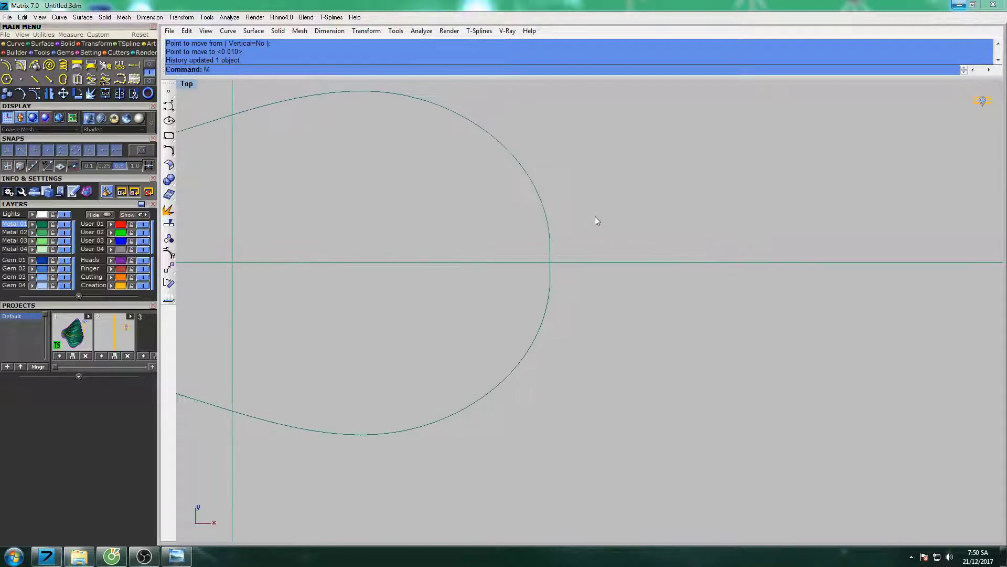
# - Match the two curve ends so the halves meet smoothly at the loop tip
pyautogui.write('Match')
pyautogui.press('Return')
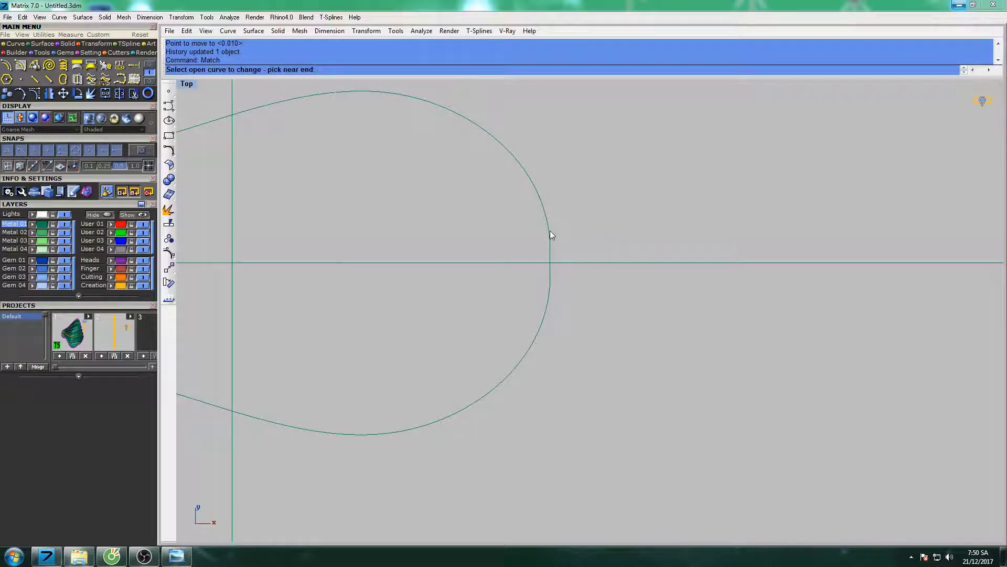
pyautogui.click(550, 231)
pyautogui.click(549, 285)
pyautogui.moveTo(560, 281); pyautogui.dragTo(610, 225, button='right')
pyautogui.press('Return')
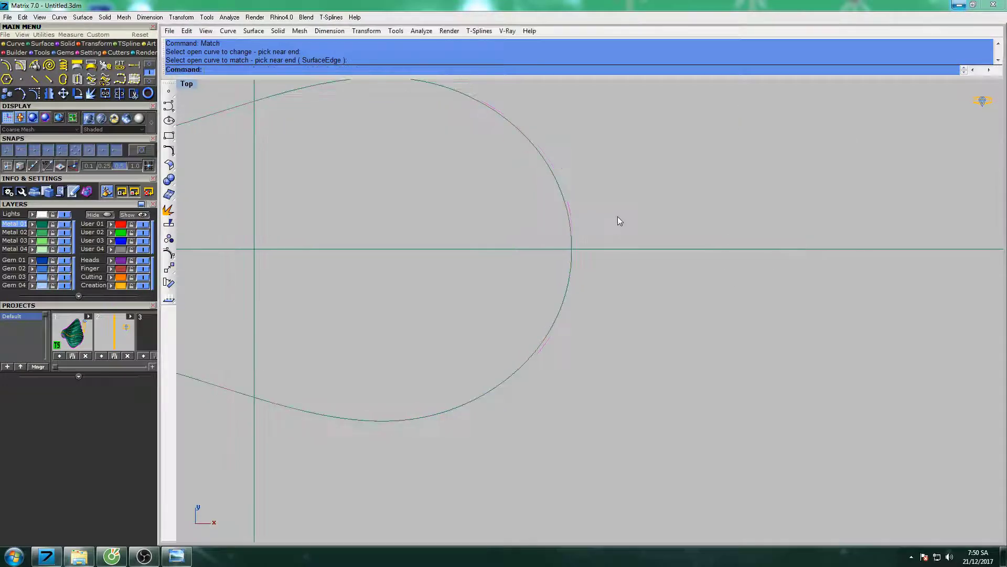
pyautogui.scroll(-4, 619, 215)
pyautogui.scroll(1, 624, 226)
# - Raise the upper curve's control point near the tip to round the loop
pyautogui.click(592, 210)
pyautogui.scroll(1, 594, 207)
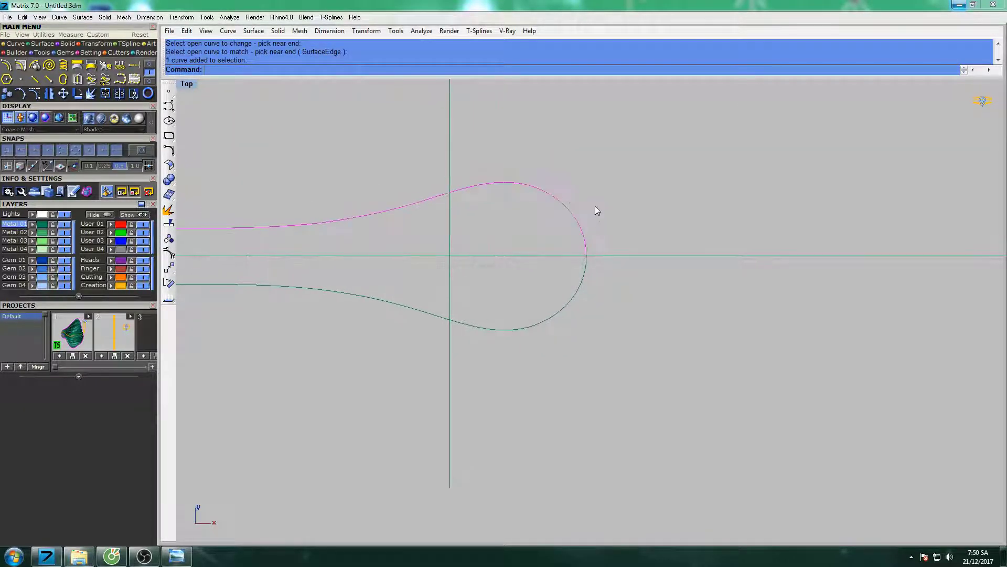
pyautogui.press('F10')
pyautogui.click(584, 218)
pyautogui.scroll(1, 584, 215)
pyautogui.scroll(1, 585, 207)
pyautogui.write('M')
pyautogui.press('Return')
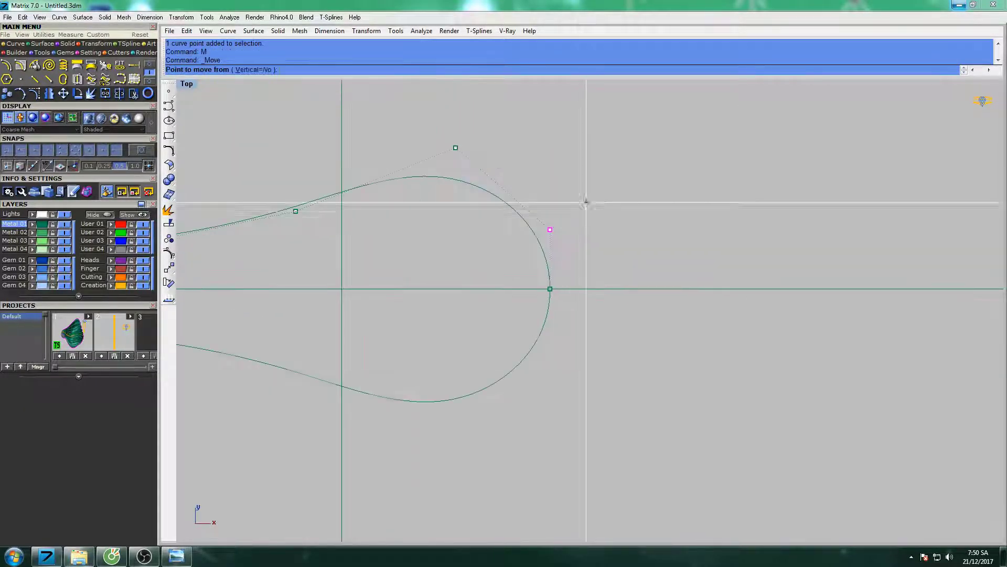
pyautogui.click(599, 158)
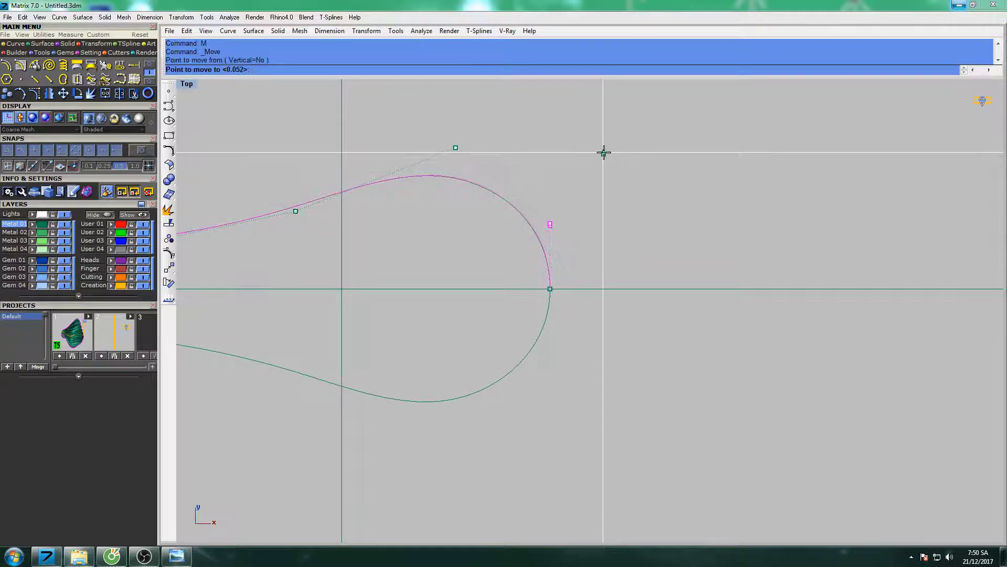
pyautogui.click(604, 152)
# - Move that control point slightly higher to its final position, then select the lower mirrored curve
pyautogui.write('M')
pyautogui.press('Return')
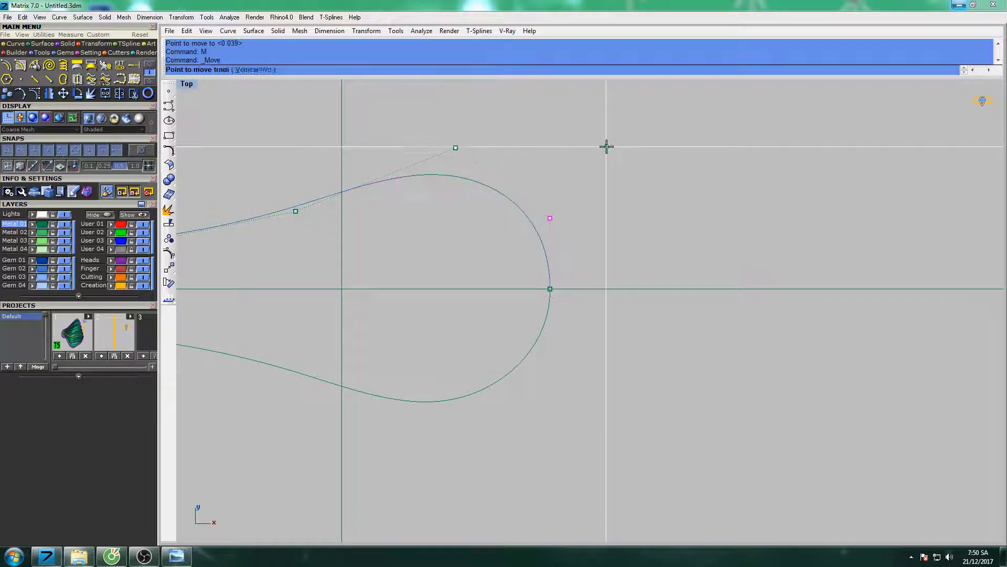
pyautogui.click(606, 147)
pyautogui.click(607, 145)
pyautogui.scroll(-3, 575, 194)
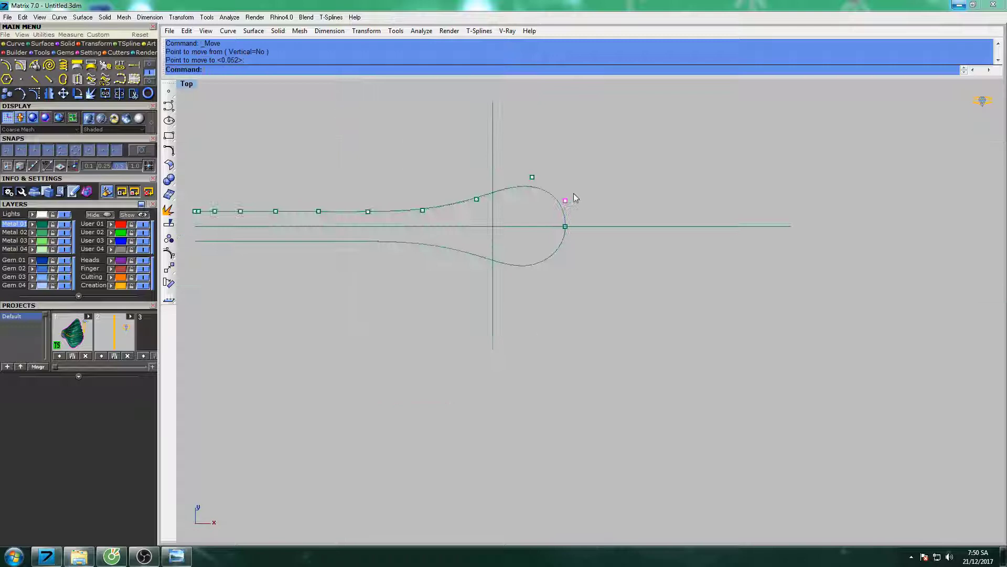
pyautogui.click(559, 251)
# - Delete the lower curve and re-mirror the upper curve from 0 across the horizontal axis
pyautogui.write('d')
pyautogui.press('Return')
pyautogui.click(528, 192)
pyautogui.write('mi')
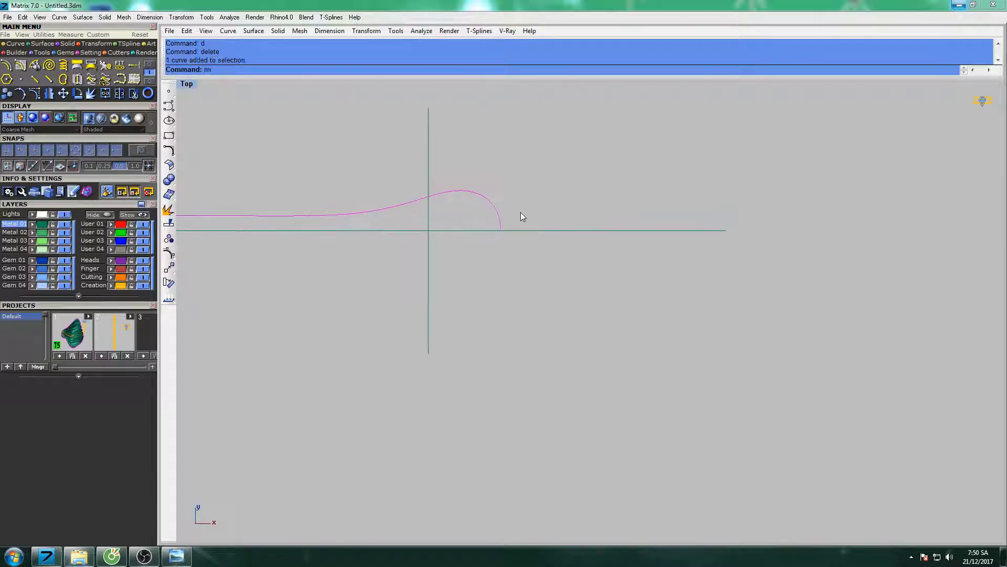
pyautogui.press('Return')
pyautogui.write('0')
pyautogui.press('Return')
pyautogui.click(635, 229)
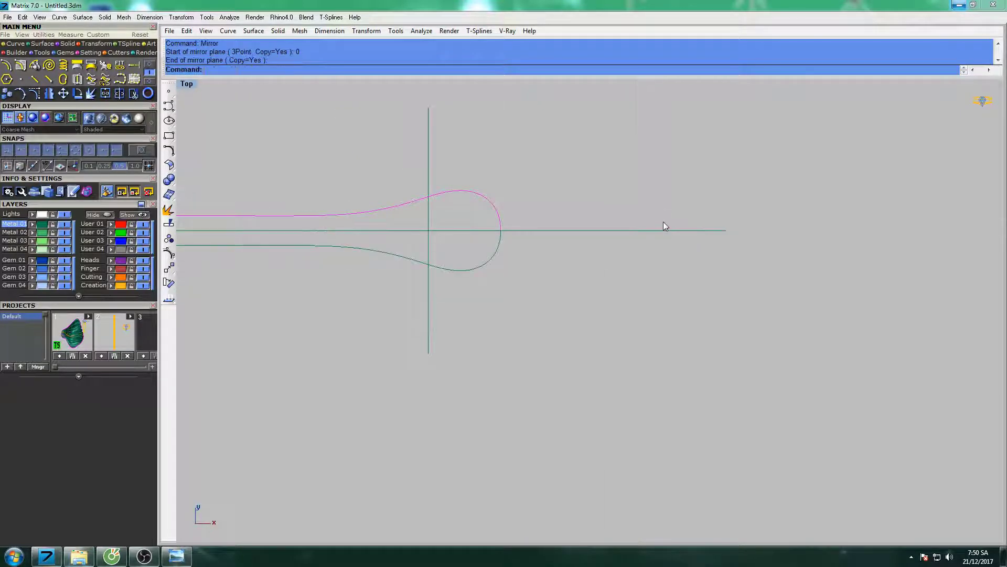
pyautogui.moveTo(664, 226); pyautogui.dragTo(790, 227, button='right')
pyautogui.scroll(-2, 578, 230)
# - Mirror both teardrop curves from 0 across the vertical axis into an overlapping double loop
pyautogui.press('Escape')
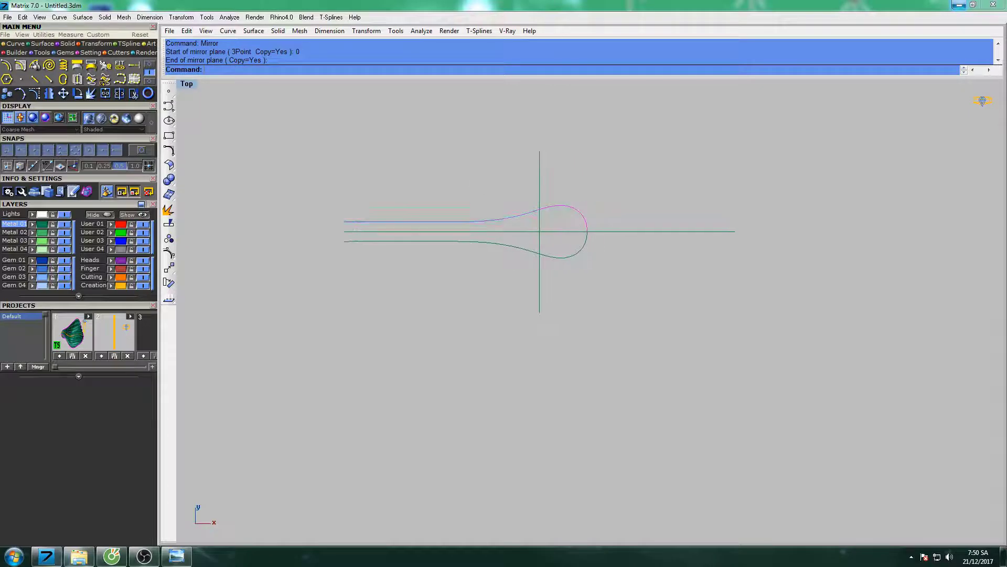
pyautogui.moveTo(581, 223); pyautogui.dragTo(522, 214, button='right')
pyautogui.click(561, 218)
pyautogui.keyDown('shift'); pyautogui.click(565, 248); pyautogui.keyUp('shift')
pyautogui.press('Return')
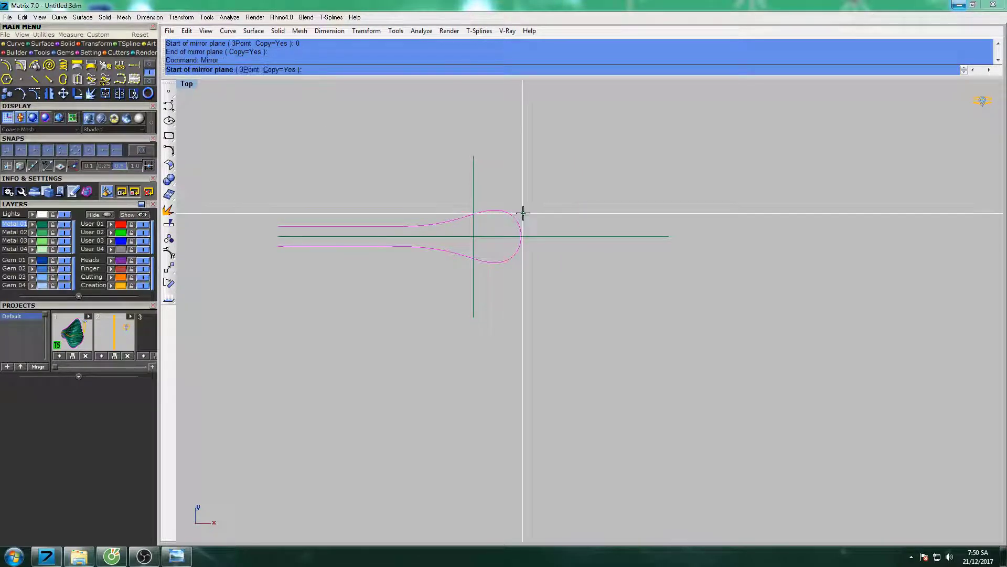
pyautogui.write('0')
pyautogui.press('Return')
pyautogui.click(472, 124)
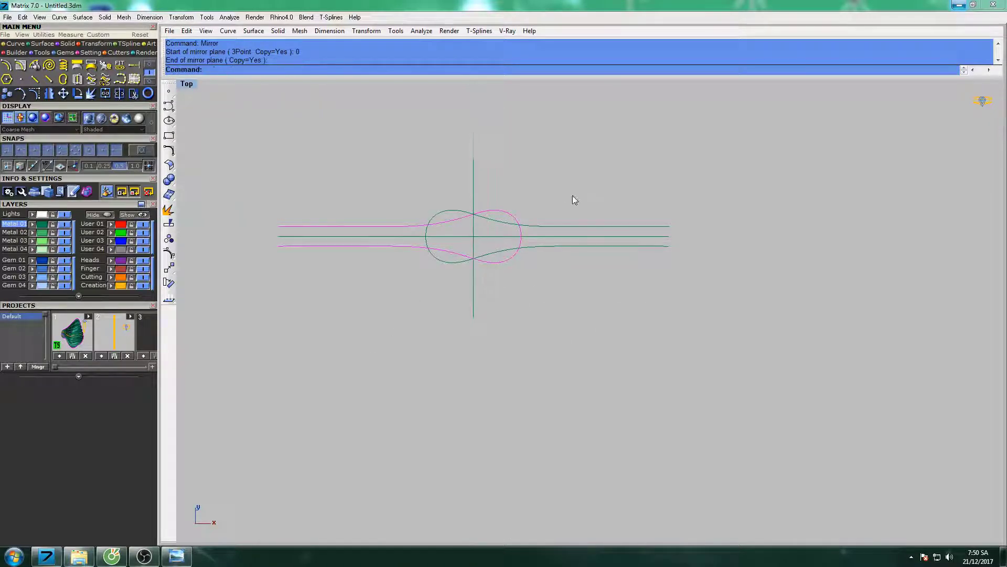
# - Copy the double-loop curves to the clipboard
pyautogui.moveTo(572, 195); pyautogui.dragTo(578, 224, button='right')
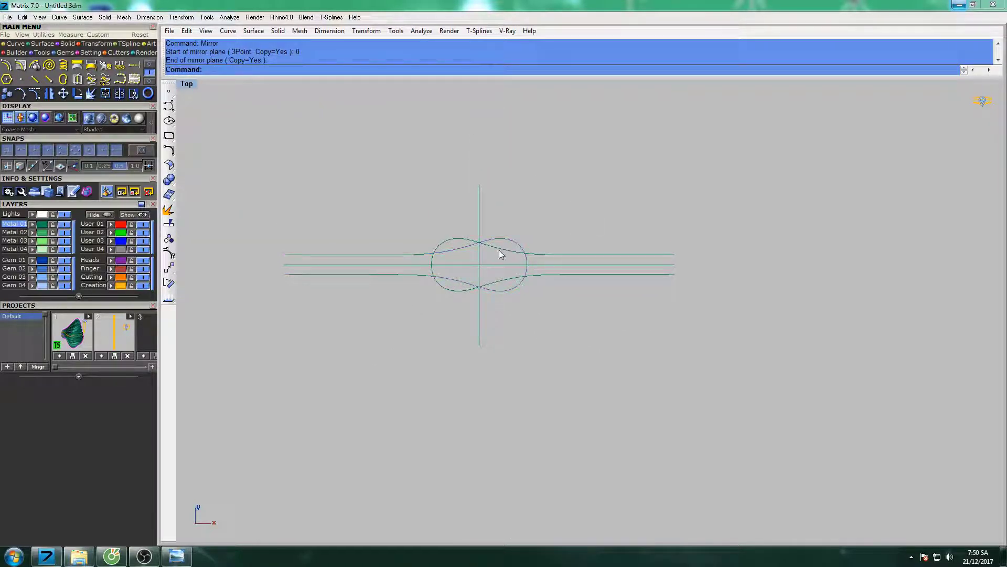
pyautogui.moveTo(533, 274); pyautogui.dragTo(477, 268, button='right')
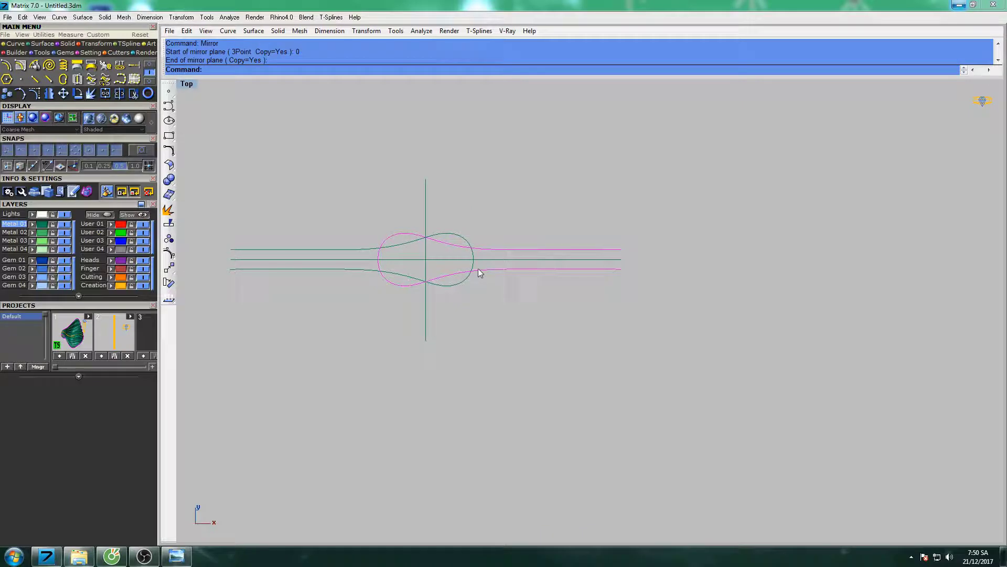
pyautogui.hotkey('ctrl', 'c')
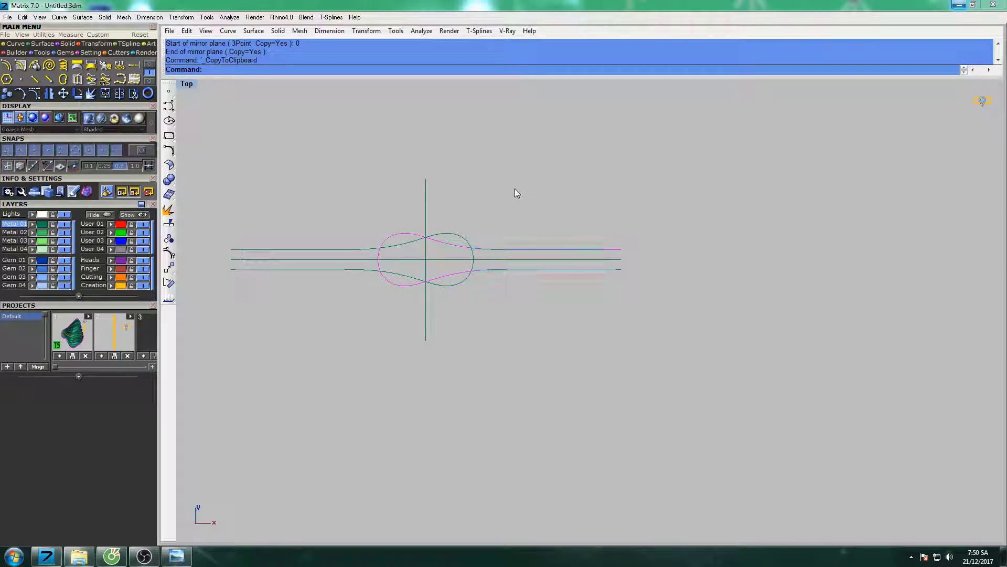
pyautogui.scroll(3, 456, 242)
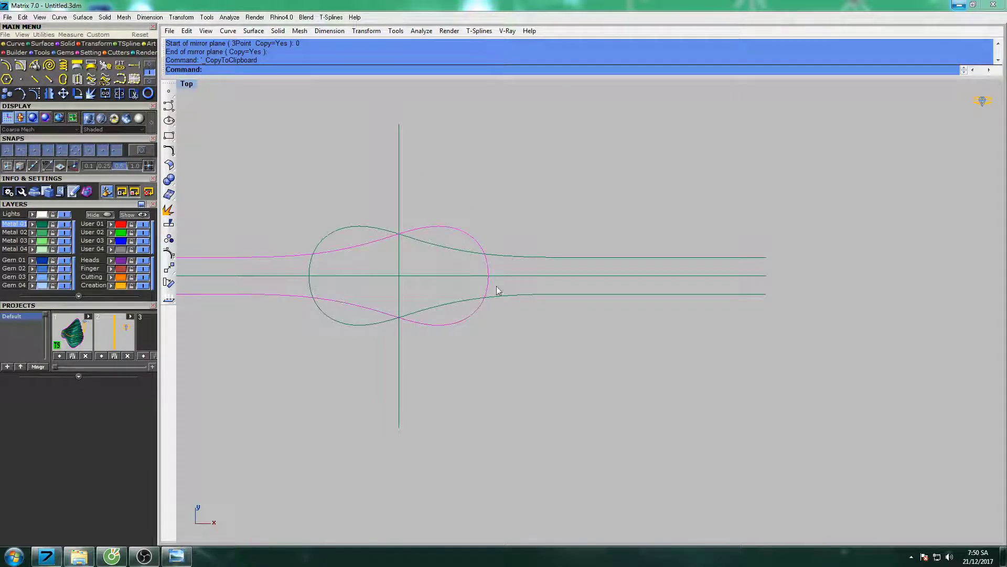
pyautogui.moveTo(522, 261); pyautogui.dragTo(487, 255, button='right')
# - Show control points and window-select the knot curve's top points in a maximised Front view
pyautogui.press('F10')
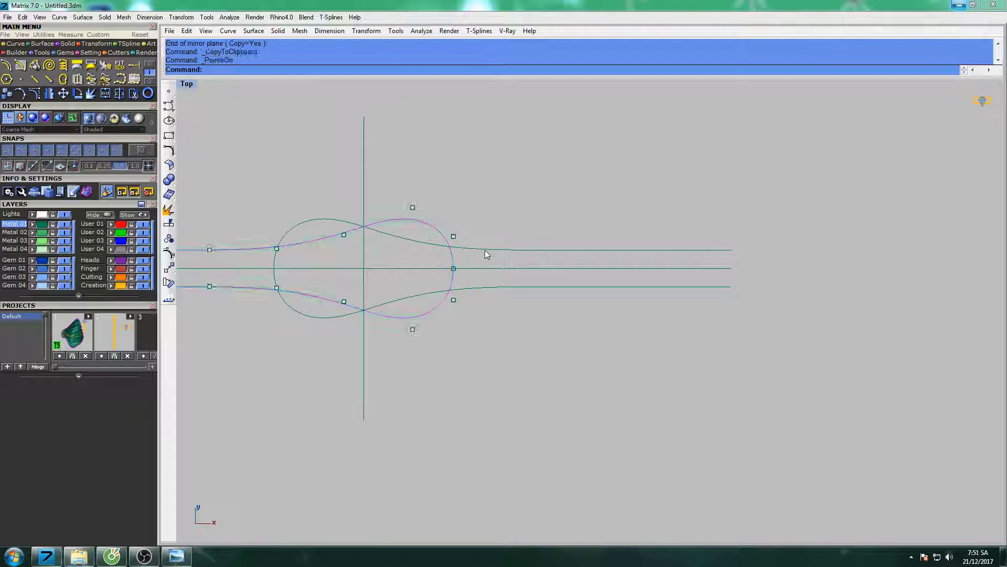
pyautogui.moveTo(368, 353); pyautogui.dragTo(368, 352)
pyautogui.hotkey('ctrl', 'F2')
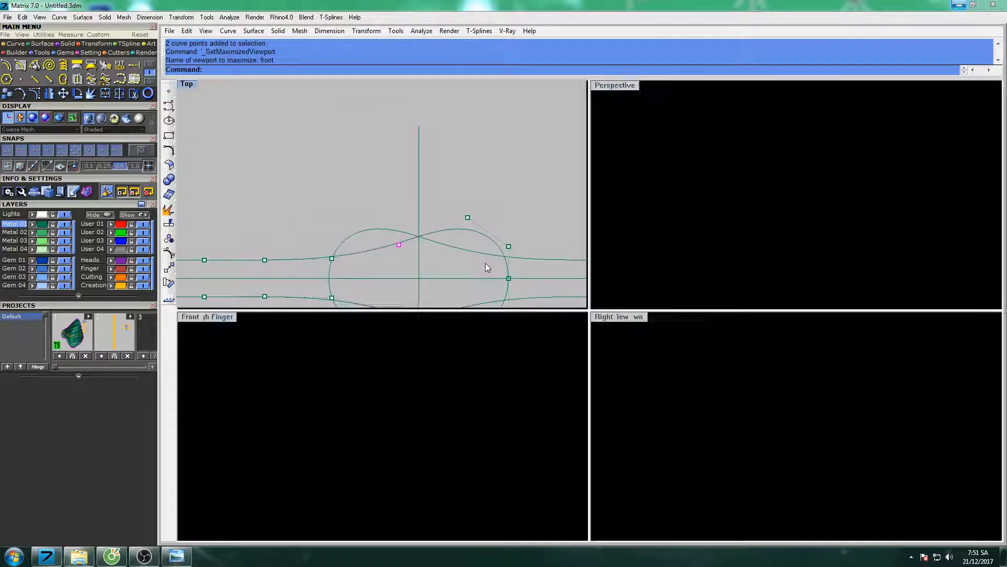
pyautogui.moveTo(474, 152); pyautogui.dragTo(423, 175, button='right')
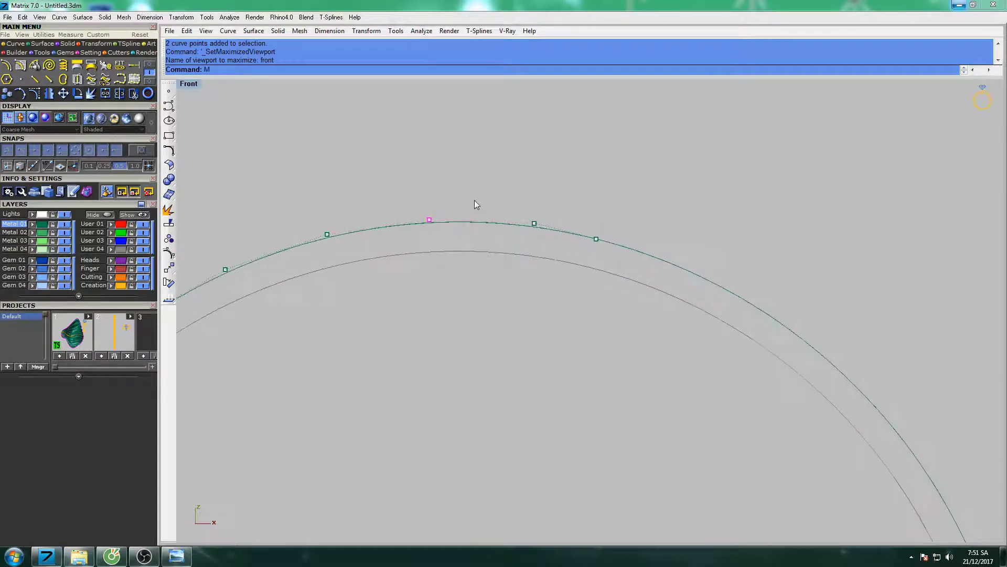
# - Move the top control point upward twice so the arc peaks higher, then inspect in Perspective
pyautogui.write('move')
pyautogui.press('Return')
pyautogui.click(474, 157)
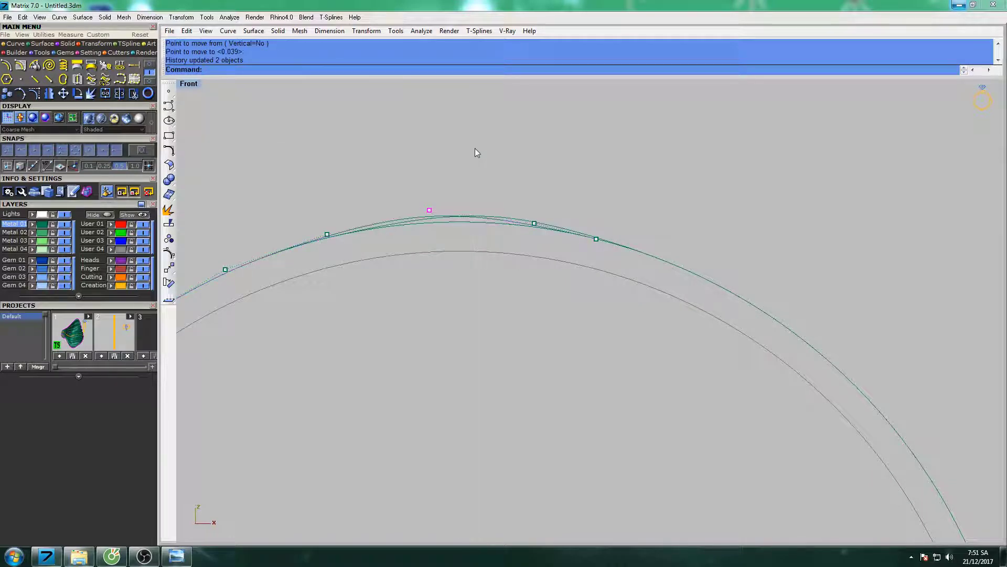
pyautogui.press('Return')
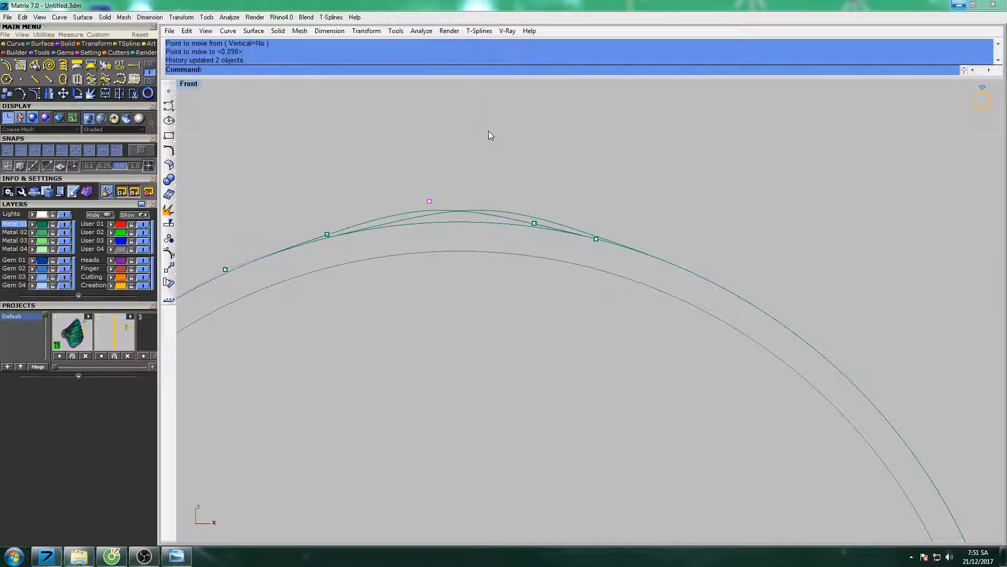
pyautogui.click(489, 131)
pyautogui.click(488, 124)
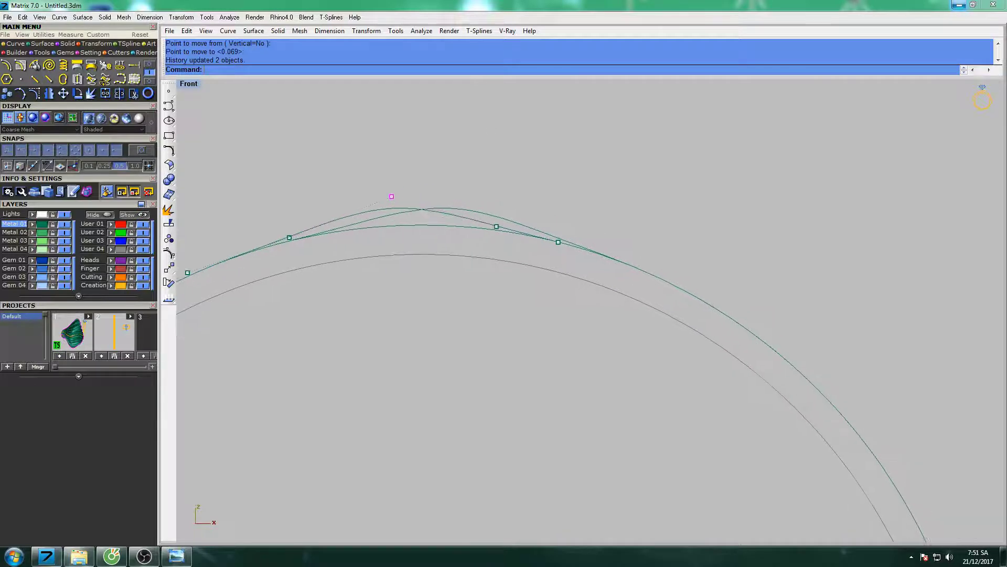
pyautogui.hotkey('ctrl', 'F4')
pyautogui.moveTo(615, 198); pyautogui.dragTo(593, 207, button='right')
# - Replace the second curve with the pasted copies on the red User 01 layer
pyautogui.scroll(3, 585, 210)
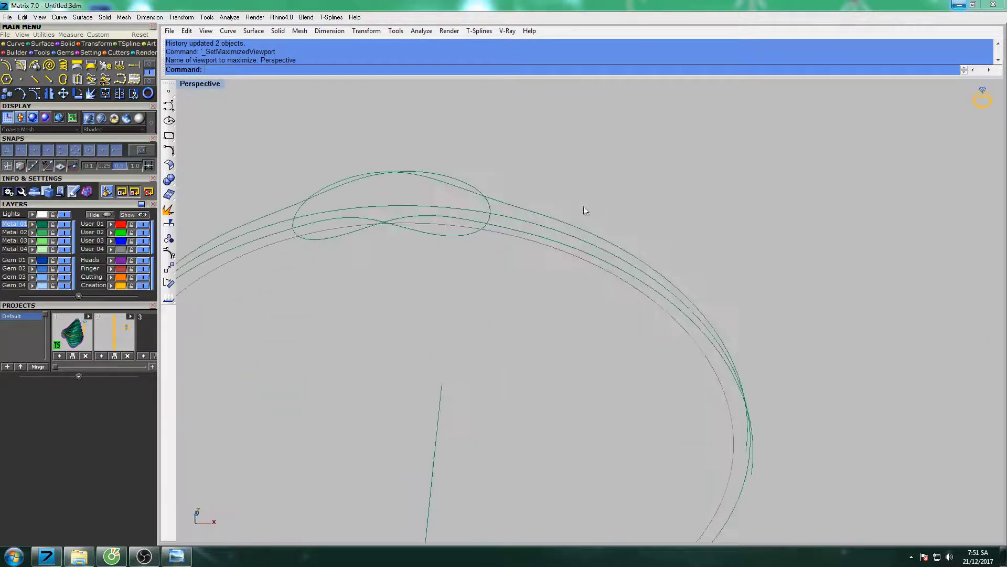
pyautogui.keyDown('shift'); pyautogui.click(540, 237); pyautogui.keyUp('shift')
pyautogui.write('d')
pyautogui.press('Return')
pyautogui.hotkey('ctrl', 'v')
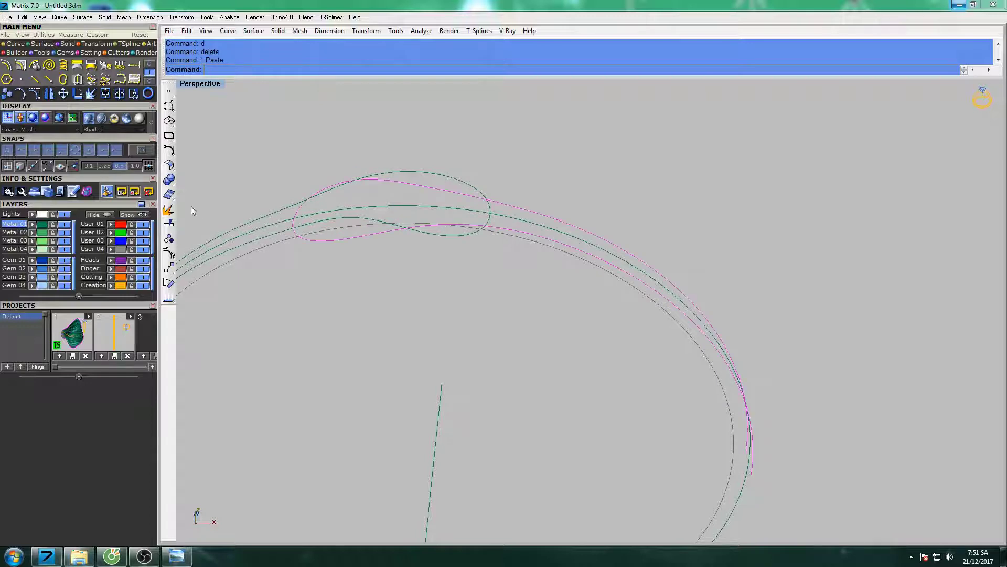
pyautogui.click(114, 224)
# - Show the red curves' control points and lift the top ones to follow the green curve
pyautogui.click(560, 219)
pyautogui.press('F10')
pyautogui.moveTo(522, 220); pyautogui.dragTo(507, 191, button='right')
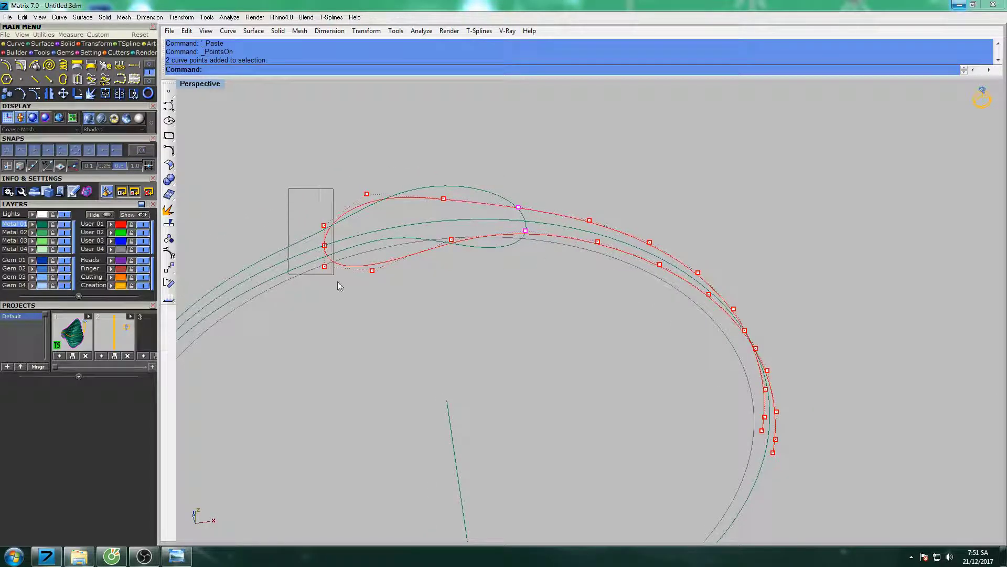
pyautogui.doubleClick(196, 86)
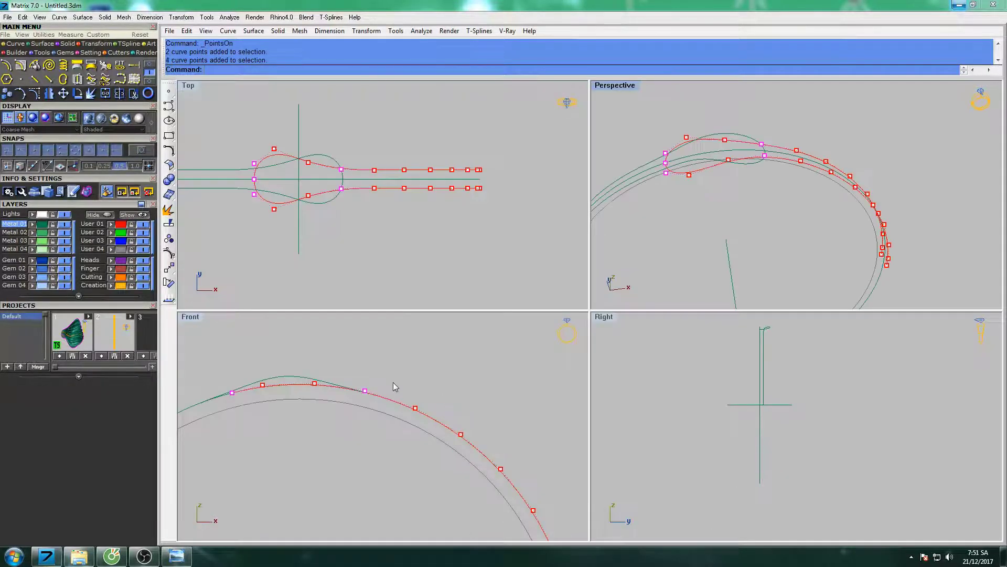
pyautogui.scroll(2, 392, 382)
pyautogui.write('ove')
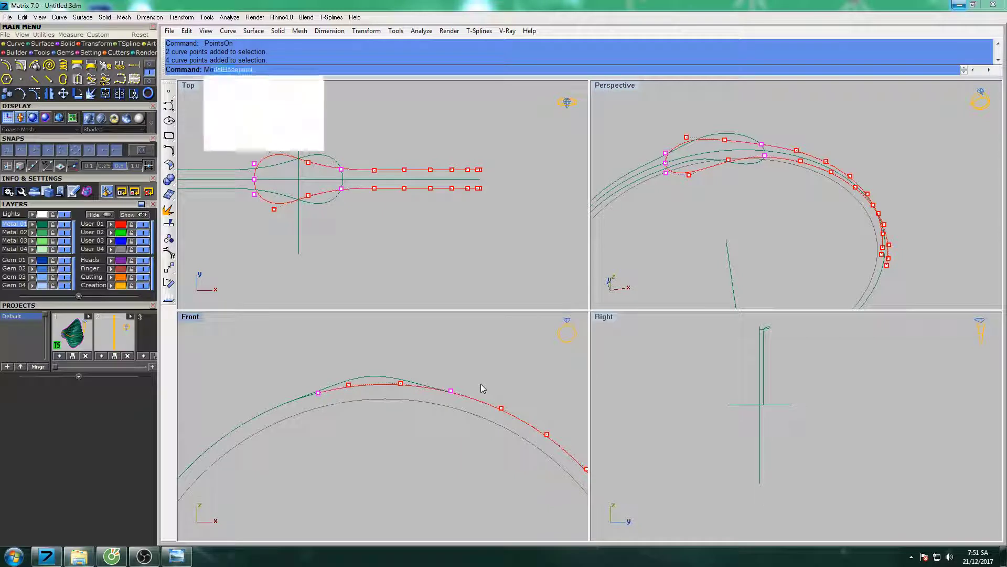
pyautogui.press('Return')
pyautogui.click(491, 352)
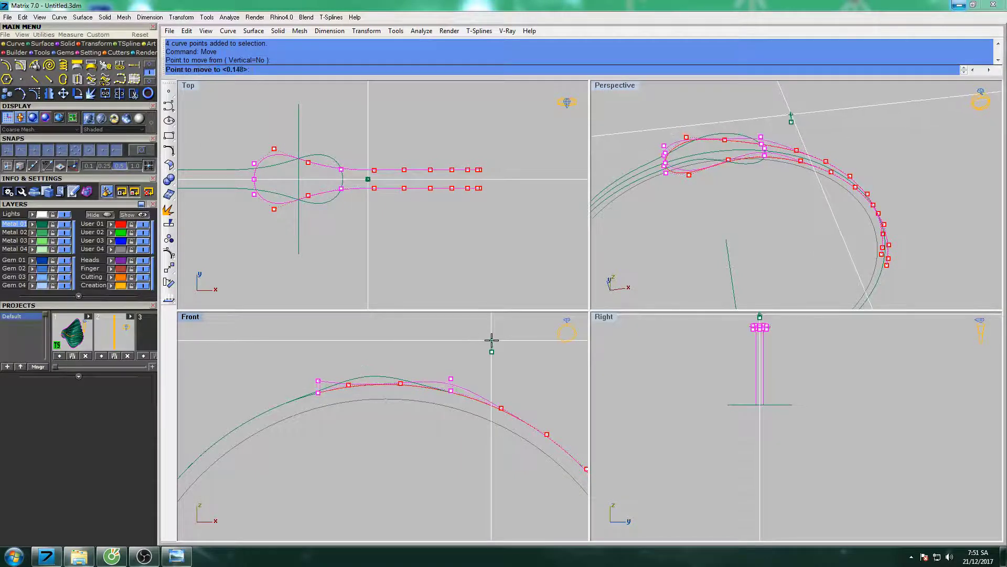
pyautogui.click(491, 340)
# - In the maximized Front view, measure the red-to-green gaps on both sides of the arc
pyautogui.moveTo(491, 362); pyautogui.dragTo(513, 357, button='right')
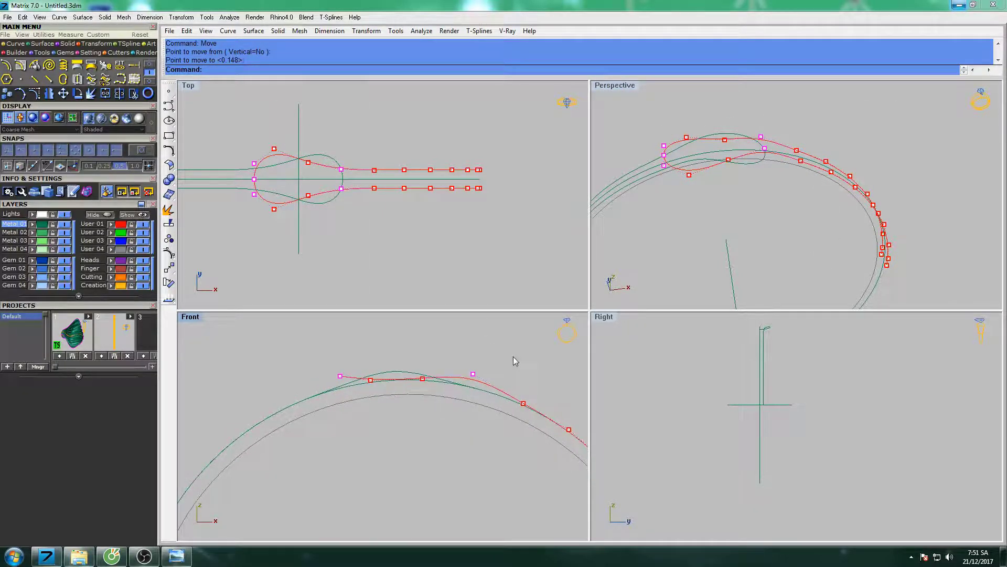
pyautogui.doubleClick(190, 319)
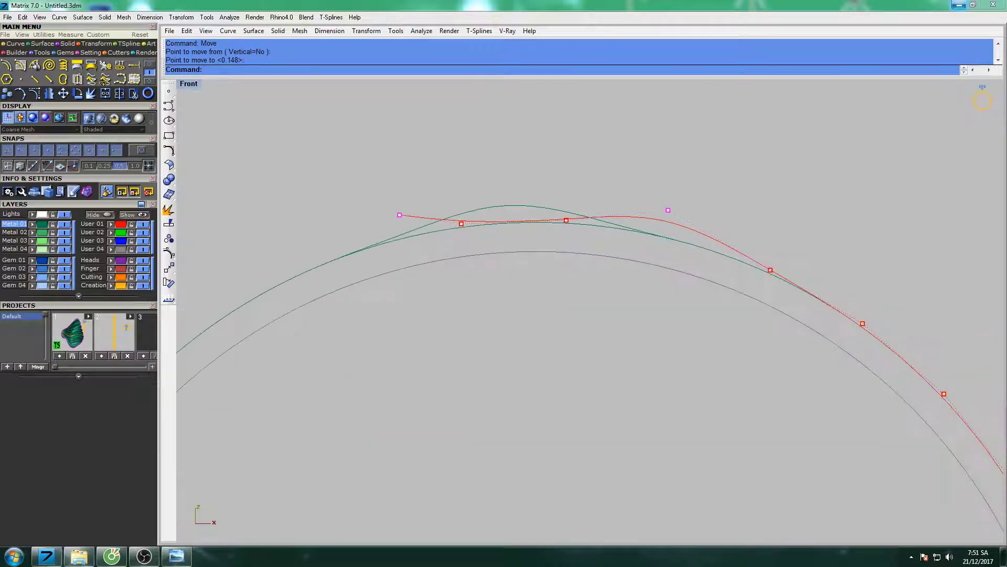
pyautogui.click(66, 37)
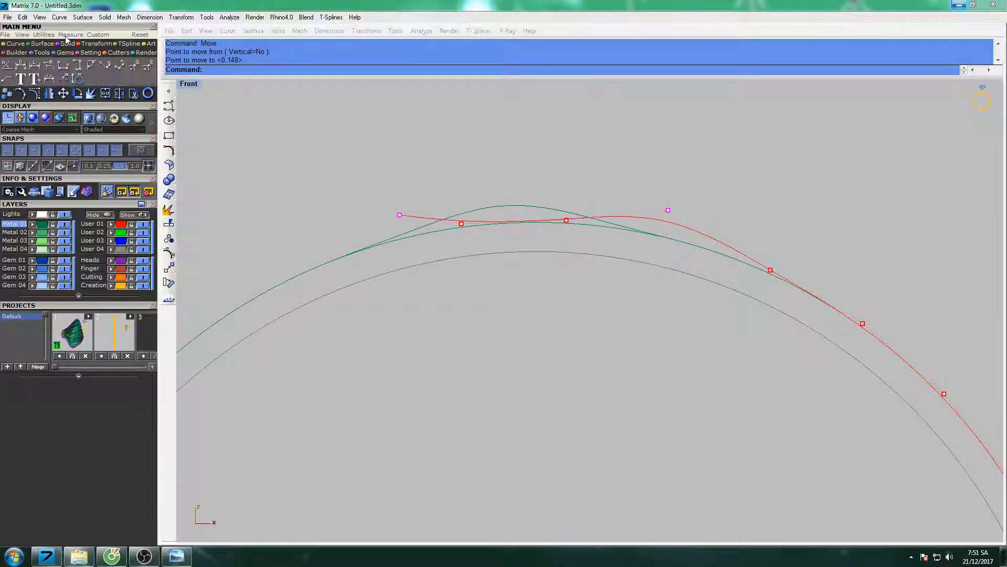
pyautogui.click(120, 65)
pyautogui.scroll(2, 430, 251)
pyautogui.click(384, 199)
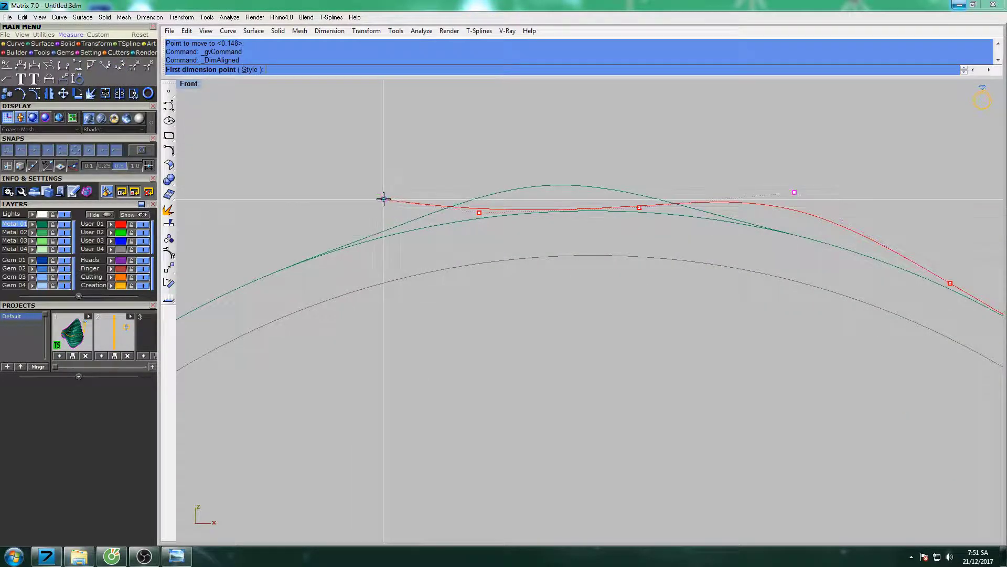
pyautogui.click(392, 227)
pyautogui.press('Return')
pyautogui.moveTo(791, 208); pyautogui.dragTo(569, 223, button='right')
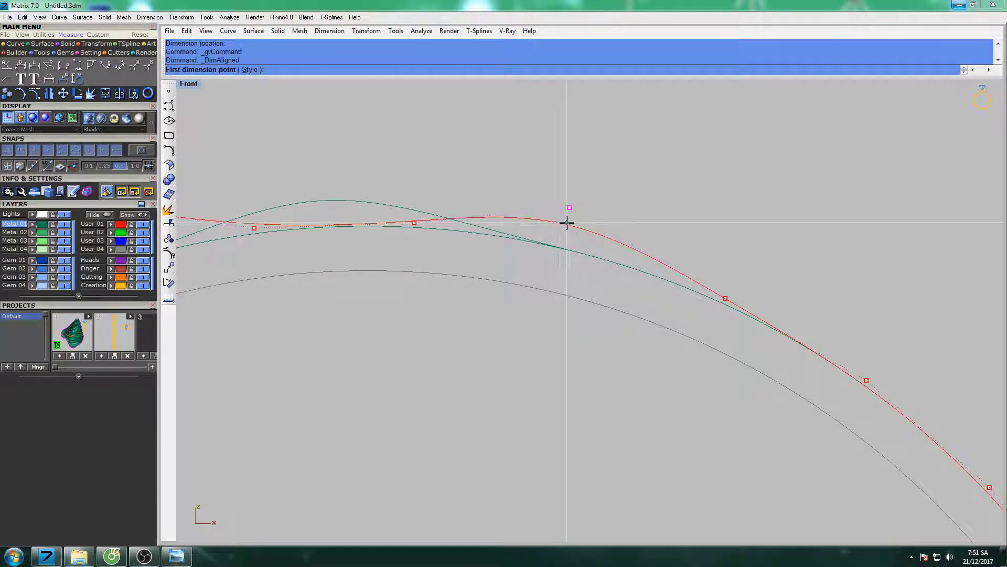
pyautogui.click(566, 223)
pyautogui.click(556, 247)
pyautogui.click(559, 247)
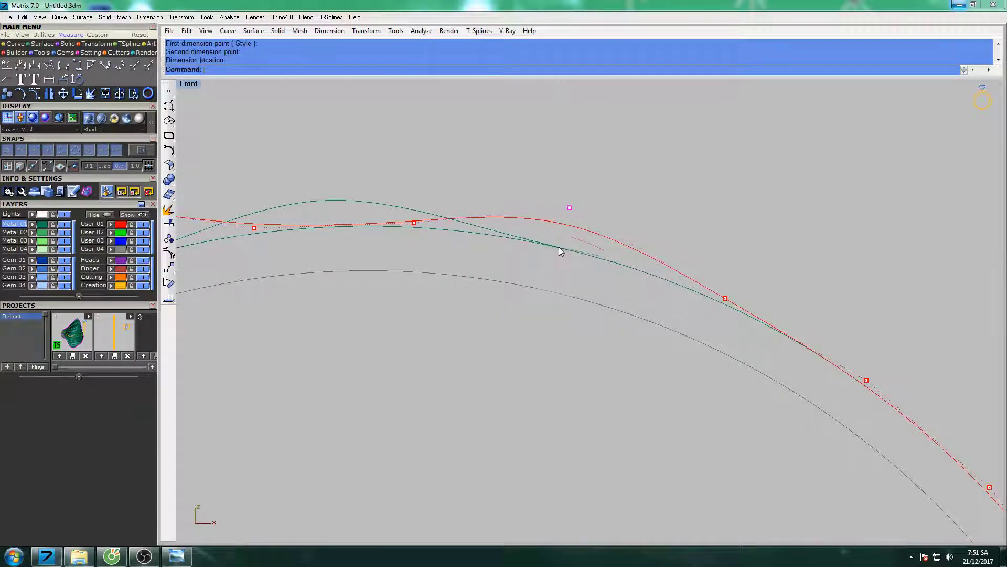
# - Raise the selected red control points in two small moves
pyautogui.scroll(-2, 559, 249)
pyautogui.press('Right')
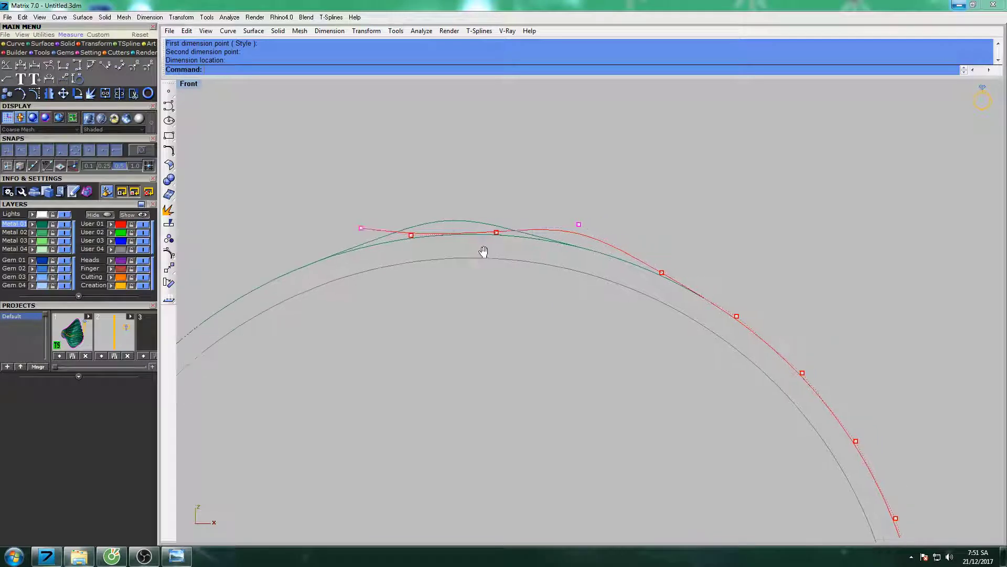
pyautogui.press('Right')
pyautogui.write('M')
pyautogui.press('Return')
pyautogui.click(650, 177)
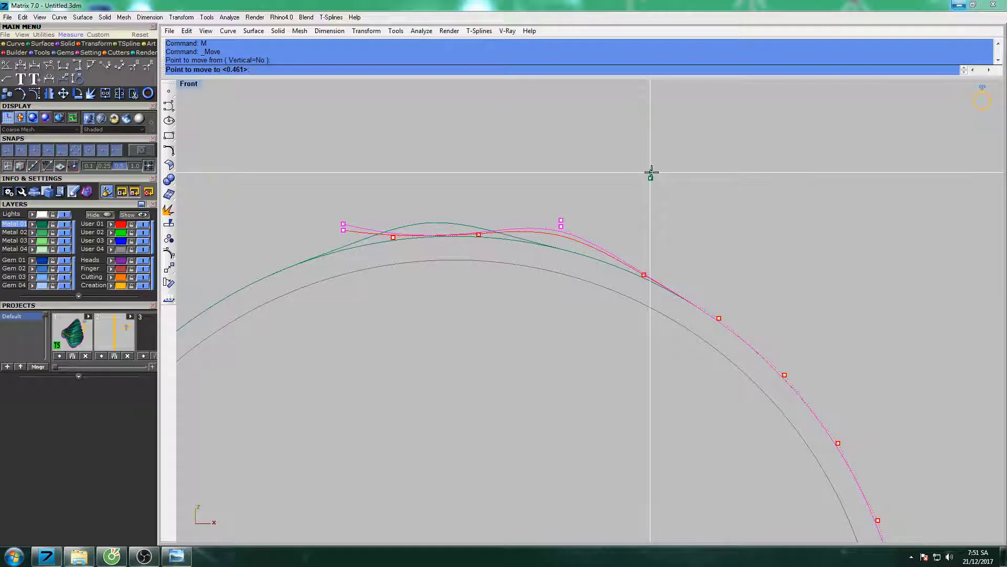
pyautogui.click(651, 173)
pyautogui.press('Return')
pyautogui.click(652, 174)
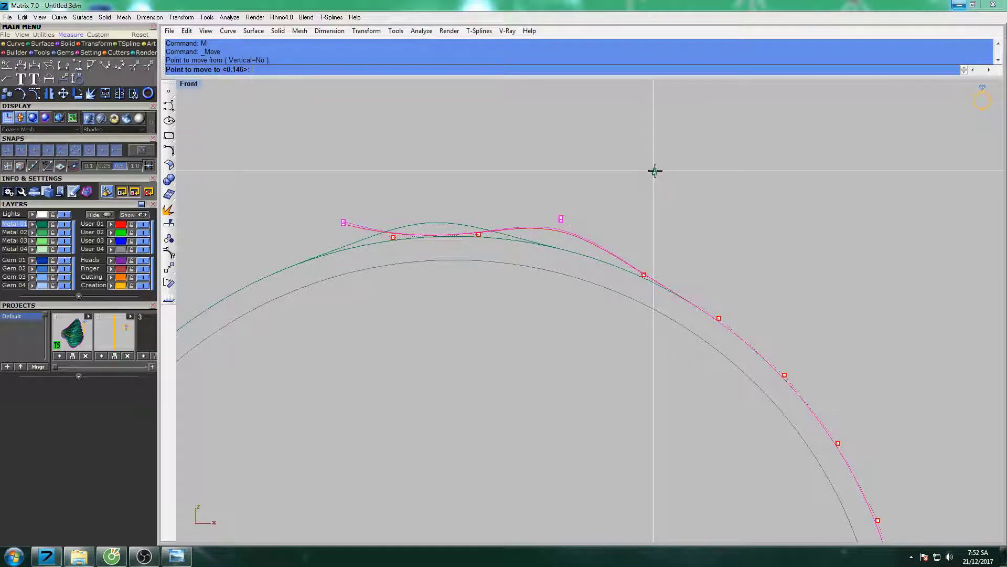
pyautogui.click(654, 171)
# - Select a lower control point on the red curve and raise it in repeated moves
pyautogui.moveTo(656, 169); pyautogui.dragTo(618, 156, button='right')
pyautogui.moveTo(589, 225); pyautogui.dragTo(604, 251)
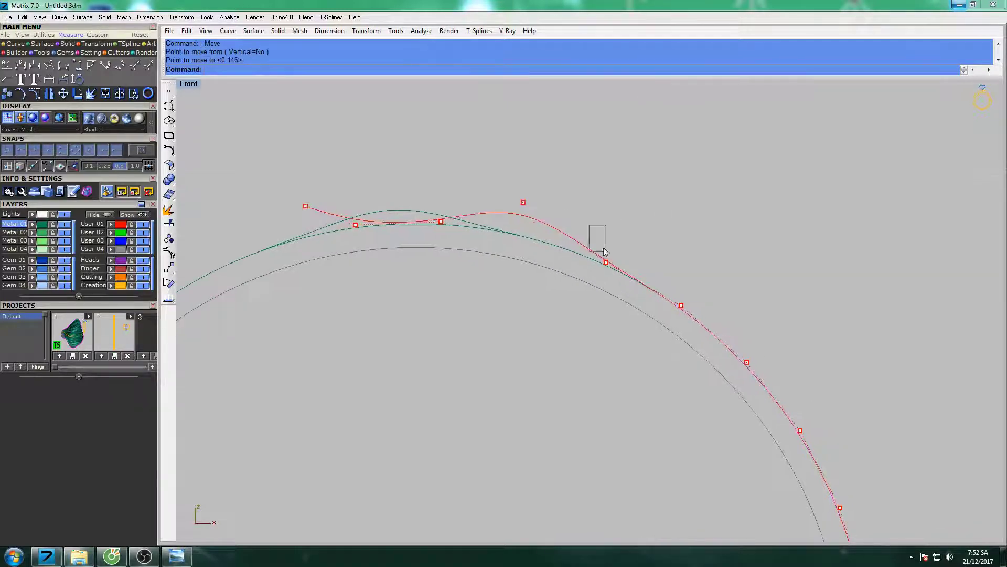
pyautogui.press('Return')
pyautogui.click(645, 217)
pyautogui.click(648, 200)
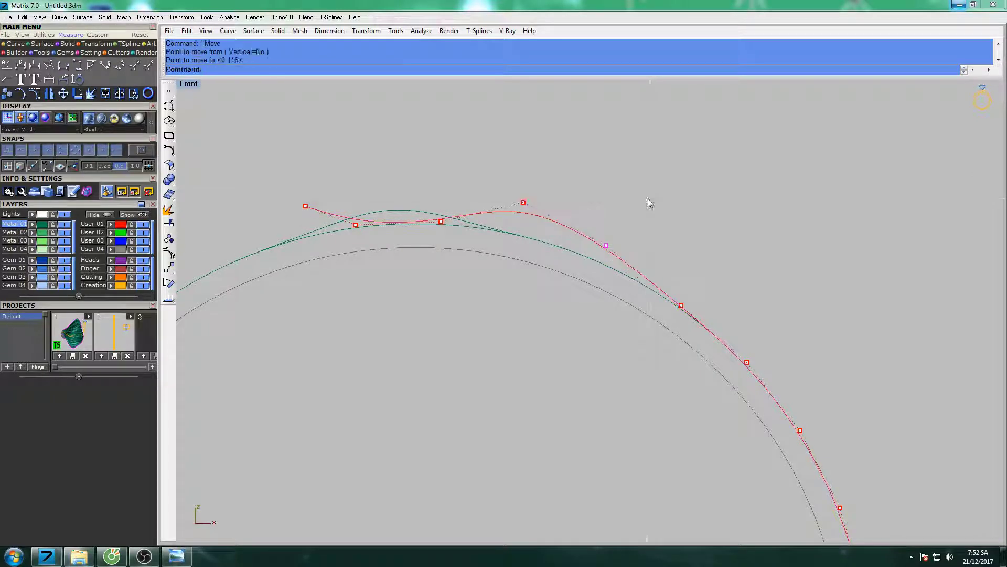
pyautogui.press('Return')
pyautogui.click(648, 199)
pyautogui.press('Return')
pyautogui.click(704, 249)
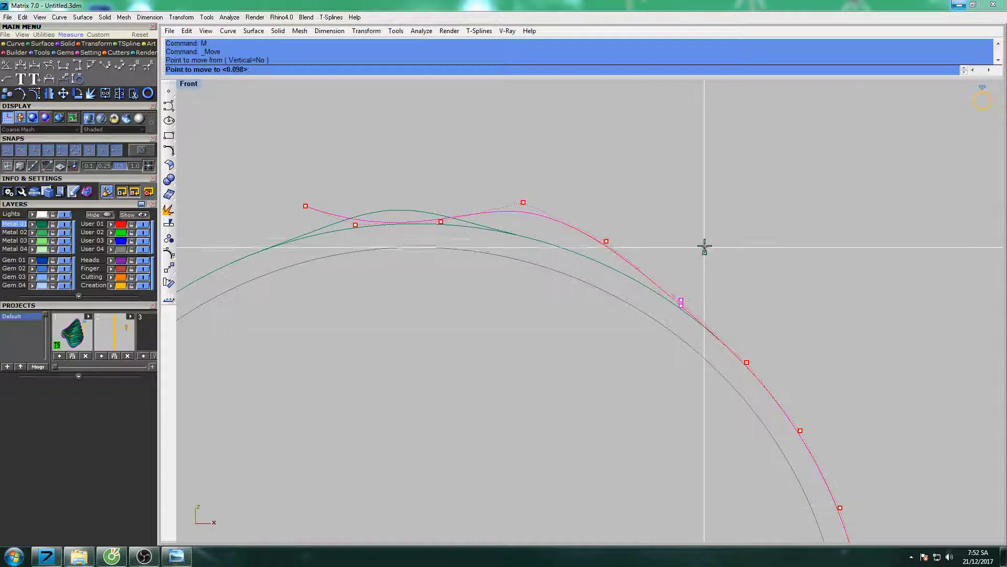
pyautogui.click(705, 238)
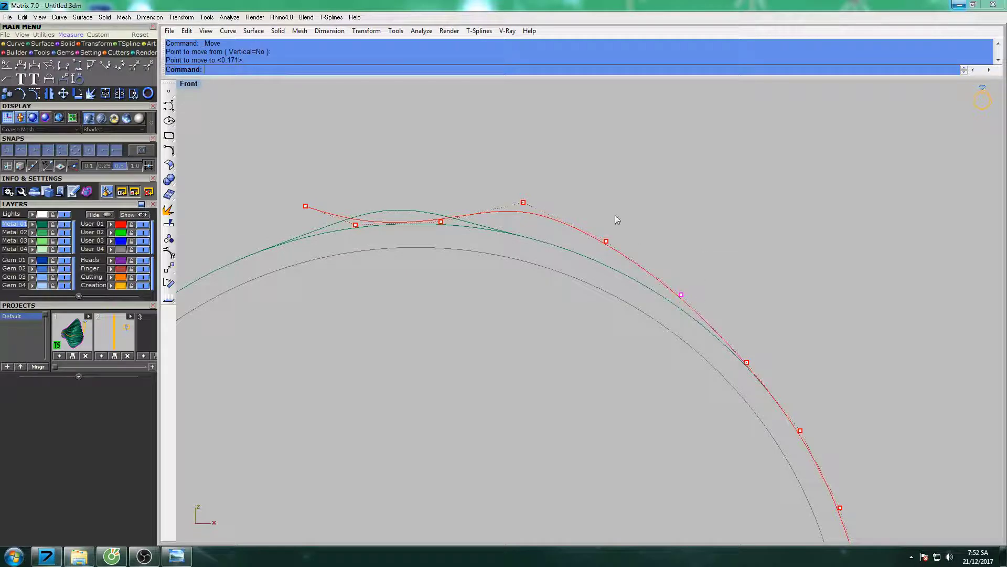
# - Nudge the red curve's control points slightly higher
pyautogui.scroll(3, 618, 219)
pyautogui.press('Return')
pyautogui.click(624, 193)
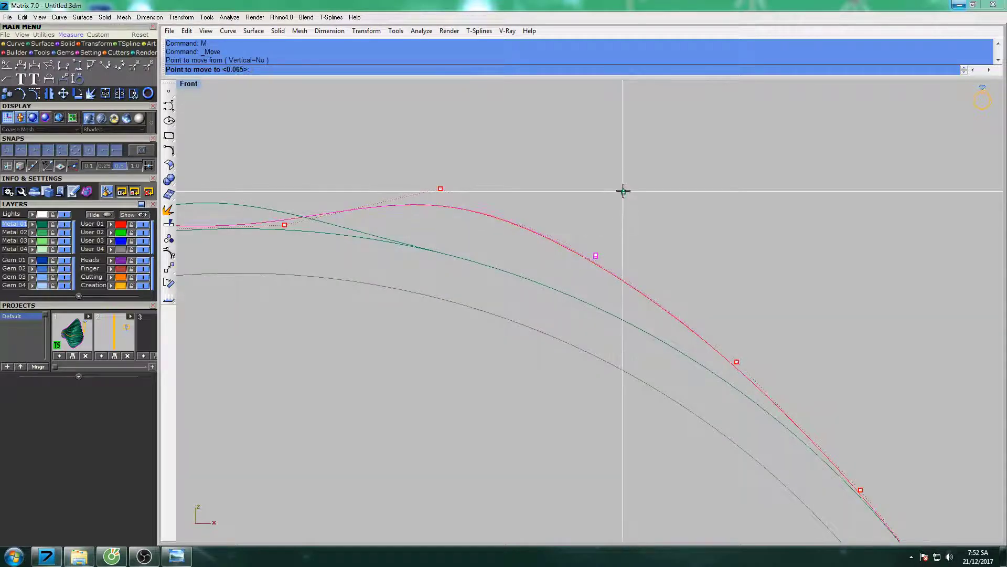
pyautogui.scroll(-3, 645, 205)
pyautogui.scroll(3, 706, 259)
pyautogui.press('Return')
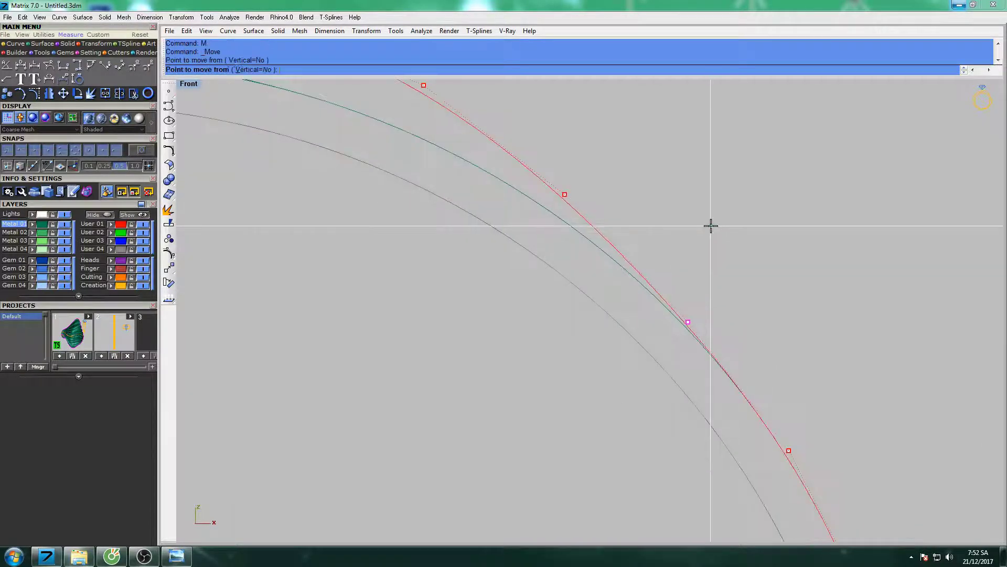
pyautogui.click(711, 225)
pyautogui.press('Return')
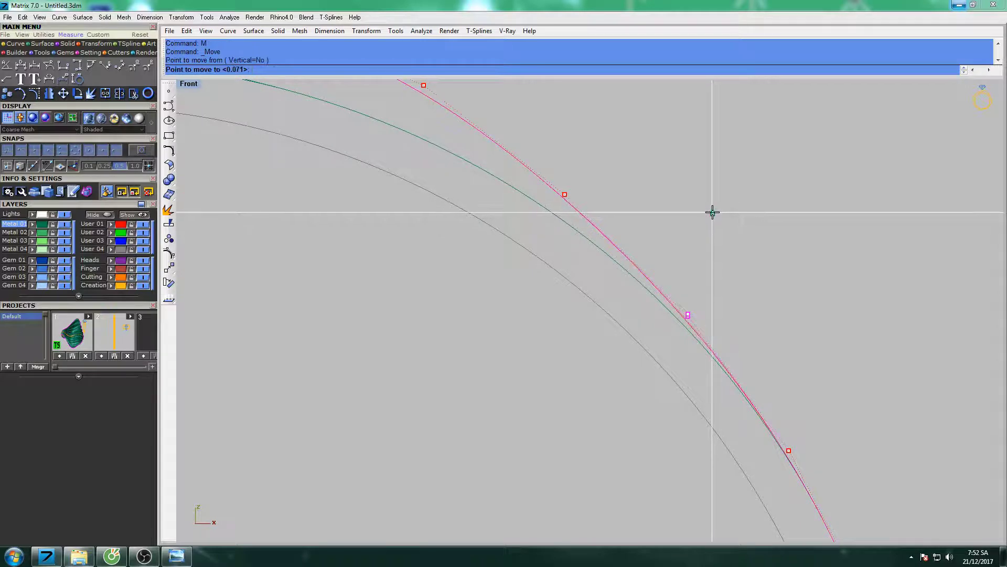
pyautogui.click(713, 213)
# - Move the next red control point down the curve closer to the green curve
pyautogui.keyDown('shift'); pyautogui.click(618, 223); pyautogui.keyUp('shift')
pyautogui.write('m')
pyautogui.press('Return')
pyautogui.click(630, 254)
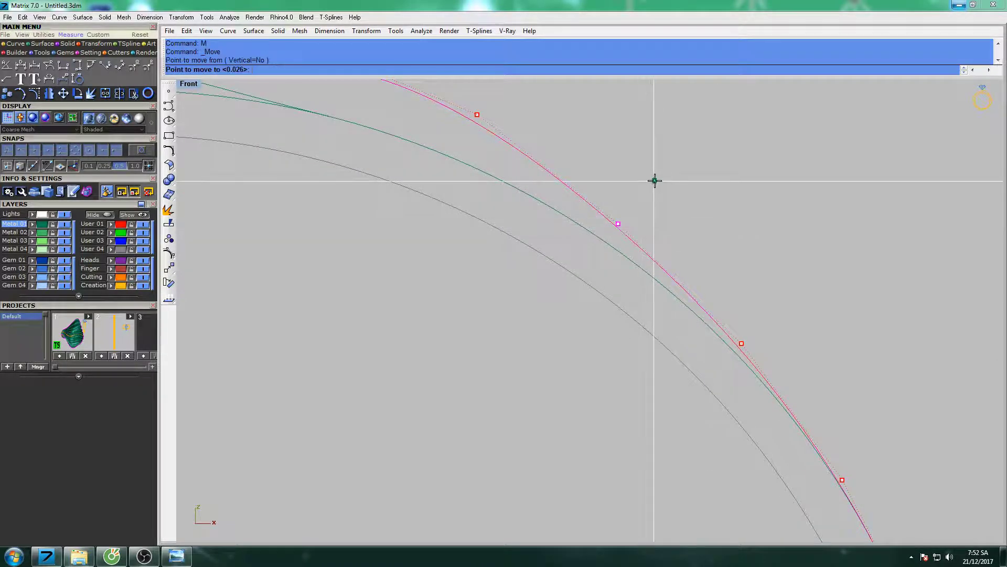
pyautogui.click(654, 179)
pyautogui.scroll(-2, 654, 179)
pyautogui.scroll(-1, 649, 202)
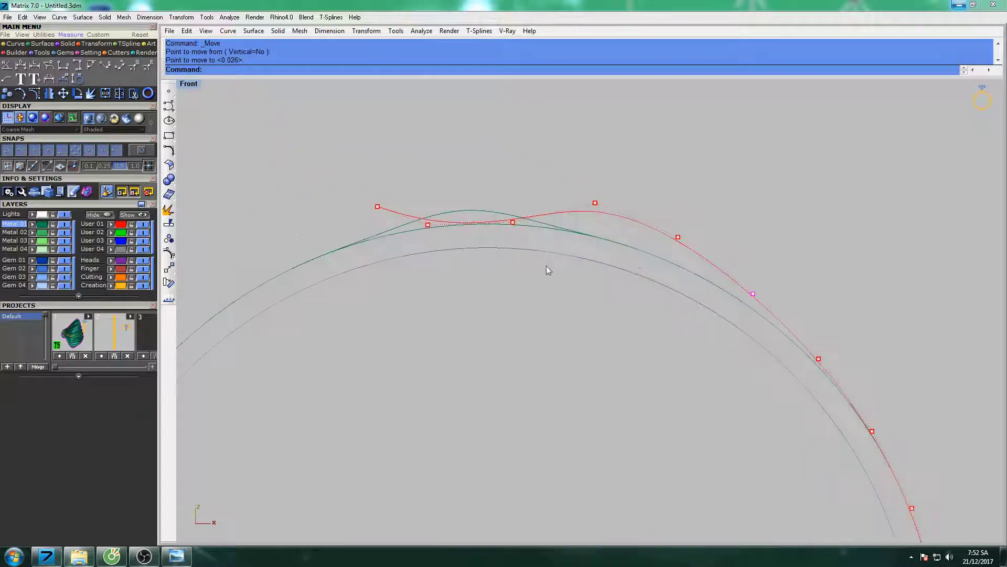
pyautogui.scroll(3, 454, 213)
# - Shift the two control points at the red curve's top to a new position
pyautogui.moveTo(505, 297); pyautogui.dragTo(577, 260)
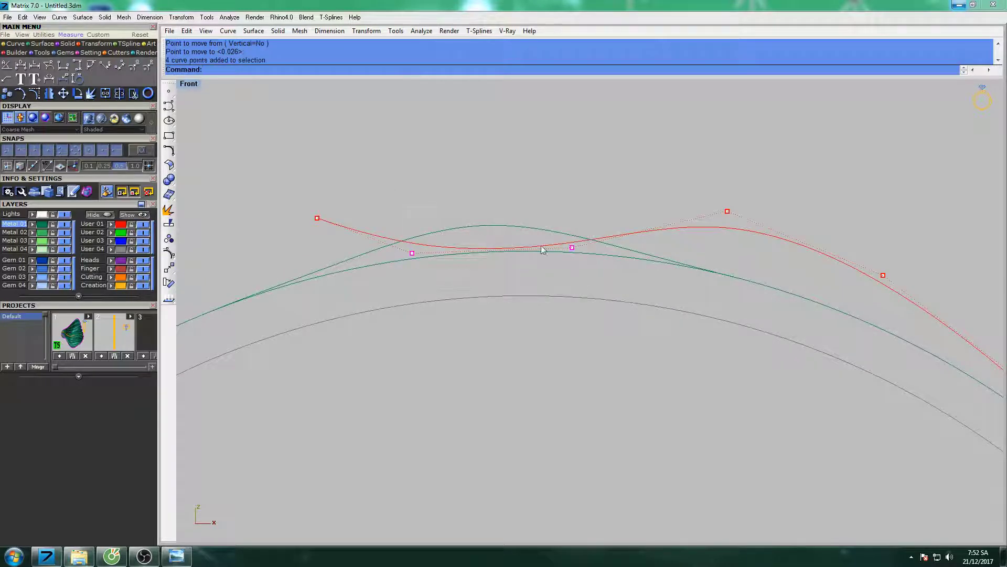
pyautogui.write('m')
pyautogui.press('Return')
pyautogui.click(520, 152)
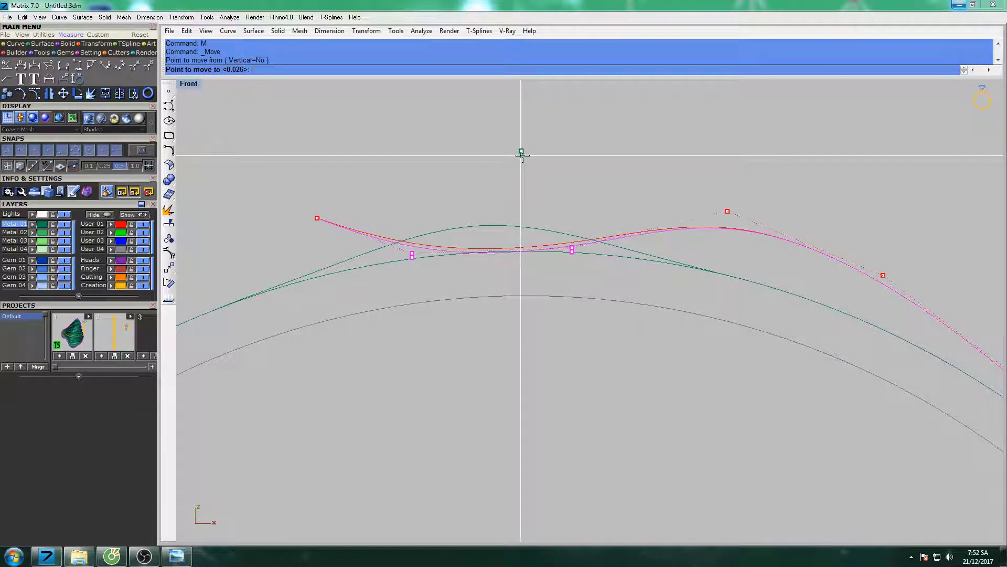
pyautogui.click(522, 155)
pyautogui.moveTo(664, 277)
pyautogui.mouseDown(button='right')
pyautogui.moveTo(511, 216)
pyautogui.moveTo(562, 225)
pyautogui.mouseUp(button='right')
# - Show the green curve's points and raise its top control point
pyautogui.press('F10')
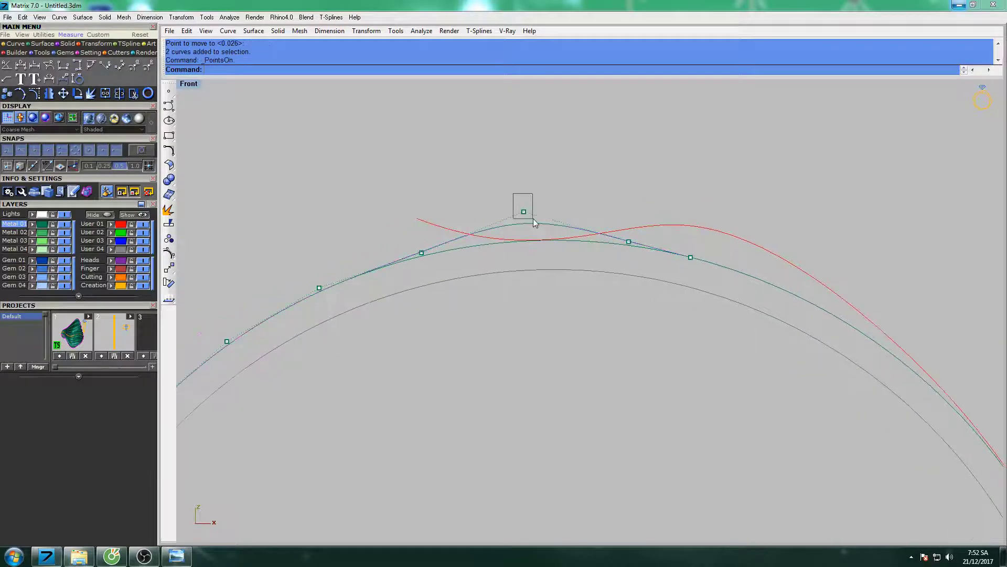
pyautogui.moveTo(514, 194); pyautogui.dragTo(533, 219)
pyautogui.moveTo(595, 184); pyautogui.dragTo(643, 196, button='right')
pyautogui.write('M')
pyautogui.press('Return')
pyautogui.click(648, 166)
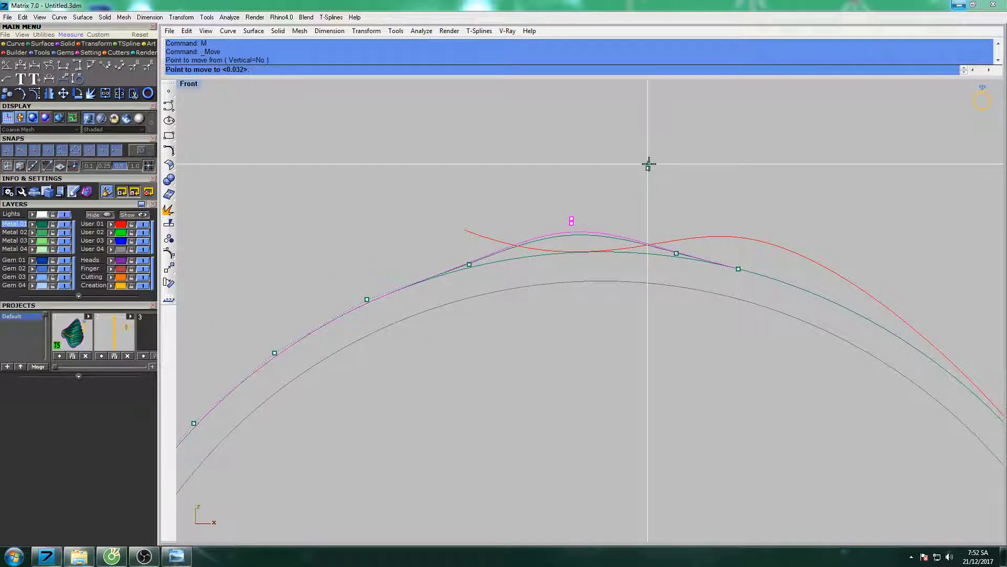
pyautogui.click(648, 161)
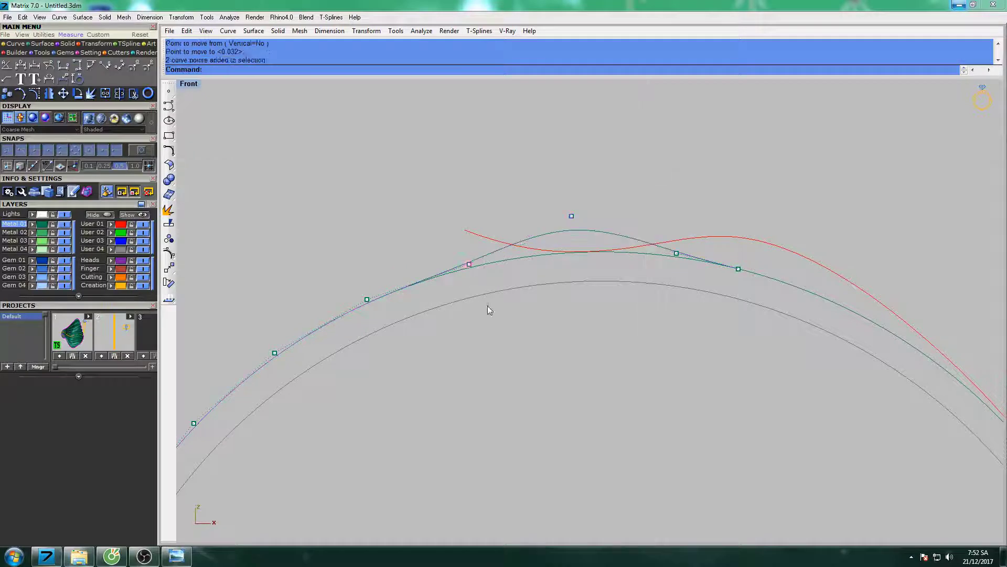
# - Move a neighbouring green control point upward to complete the hump
pyautogui.write('M')
pyautogui.press('Return')
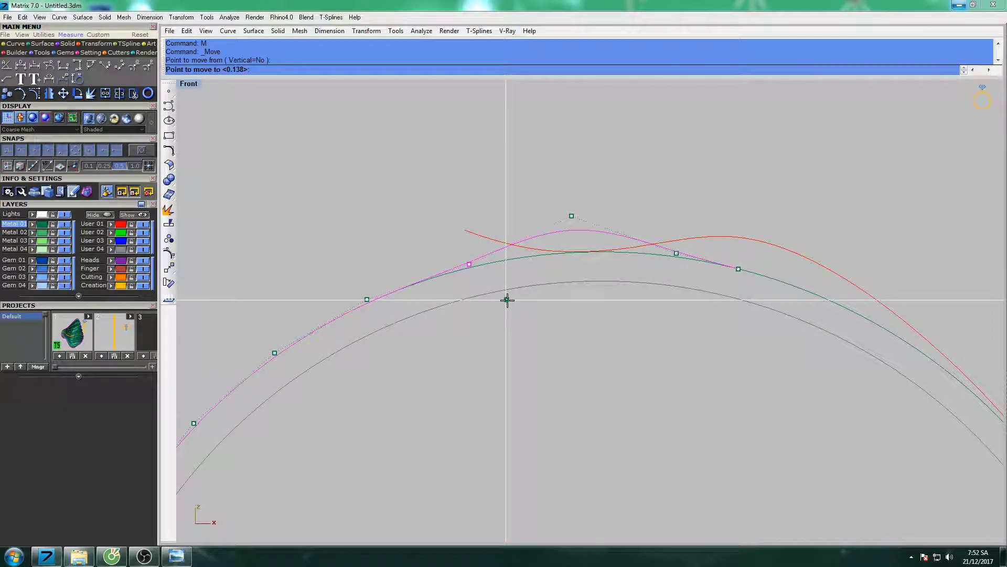
pyautogui.click(507, 300)
pyautogui.scroll(2, 621, 279)
pyautogui.scroll(3, 582, 198)
pyautogui.write('M')
pyautogui.press('Return')
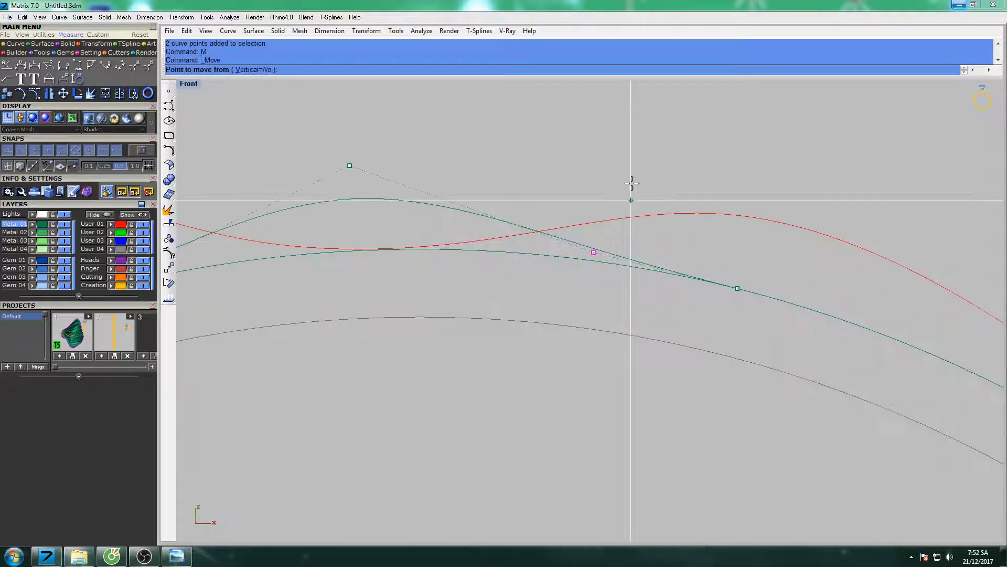
pyautogui.click(631, 183)
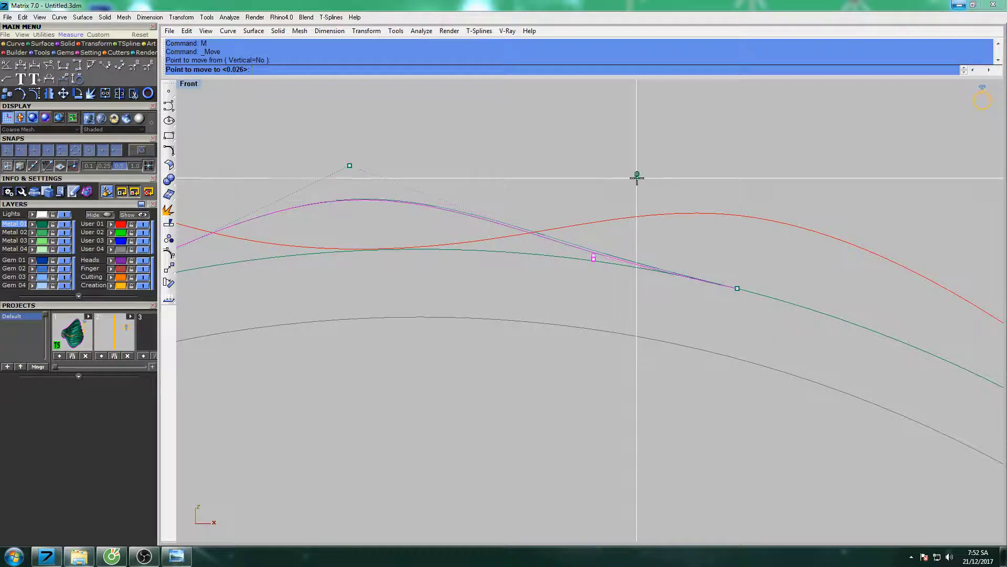
pyautogui.click(641, 166)
pyautogui.scroll(-3, 618, 215)
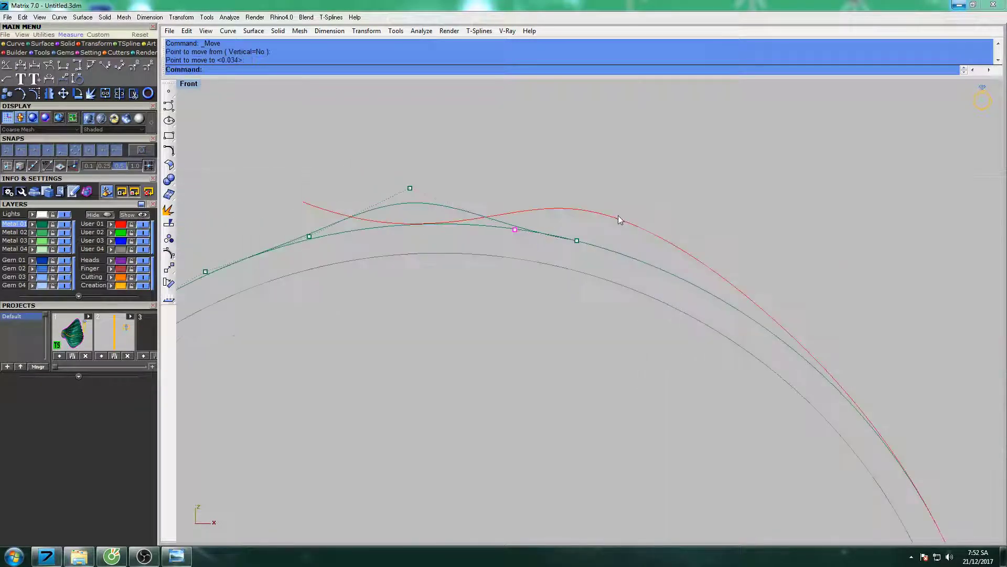
pyautogui.scroll(-2, 596, 228)
pyautogui.click(596, 229)
# - Show the red curve's points and pull a side control point closer to the green arc
pyautogui.scroll(2, 616, 251)
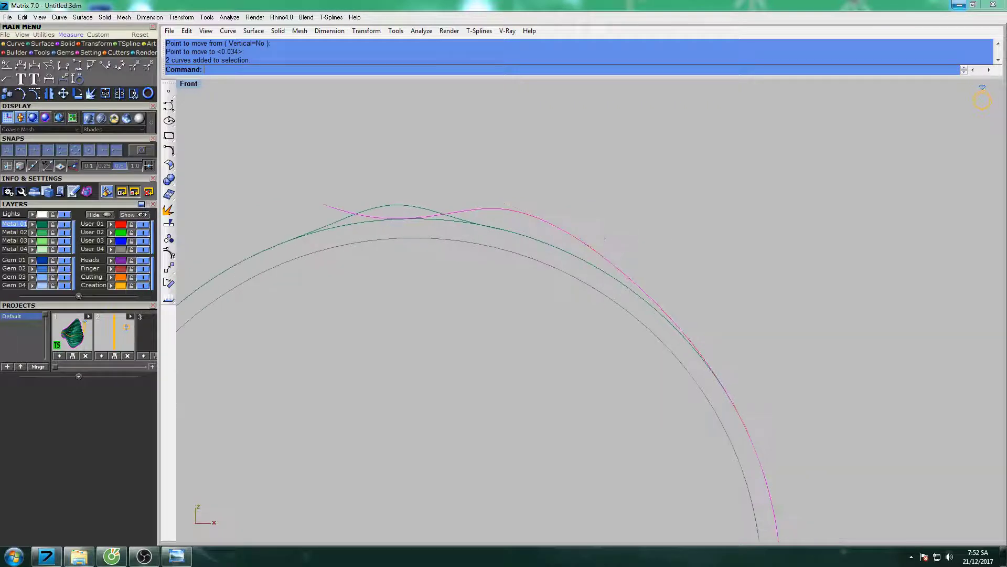
pyautogui.press('F10')
pyautogui.scroll(2, 617, 267)
pyautogui.click(716, 361)
pyautogui.scroll(3, 631, 333)
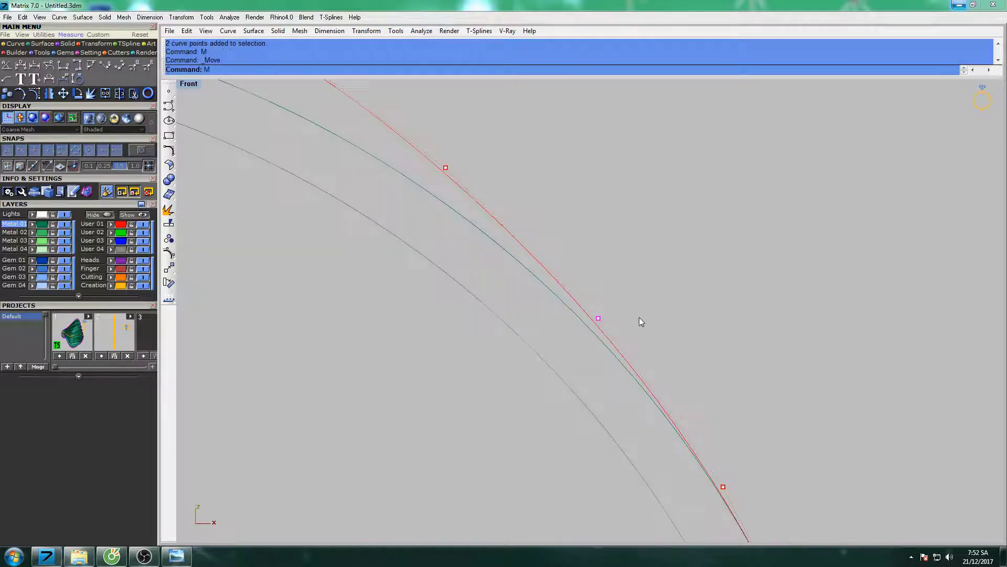
pyautogui.write('M')
pyautogui.press('Return')
pyautogui.click(649, 241)
pyautogui.scroll(1, 598, 236)
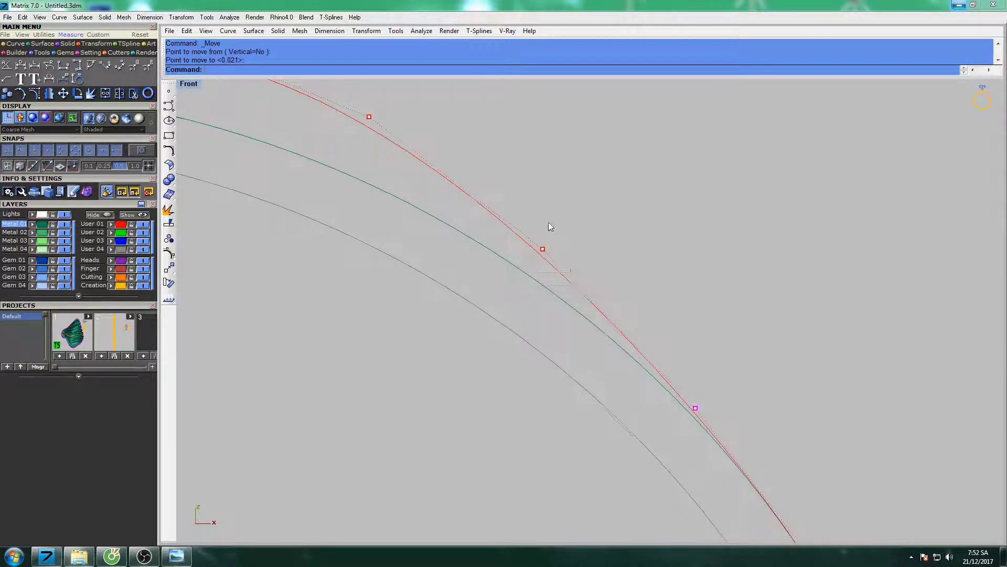
pyautogui.click(594, 164)
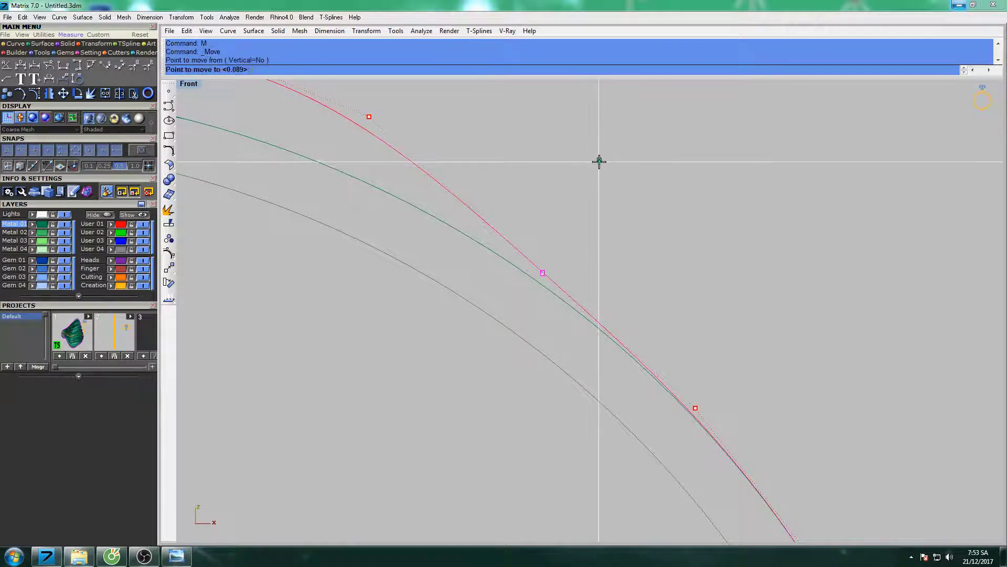
pyautogui.scroll(-2, 557, 199)
pyautogui.moveTo(558, 199); pyautogui.dragTo(532, 196, button='right')
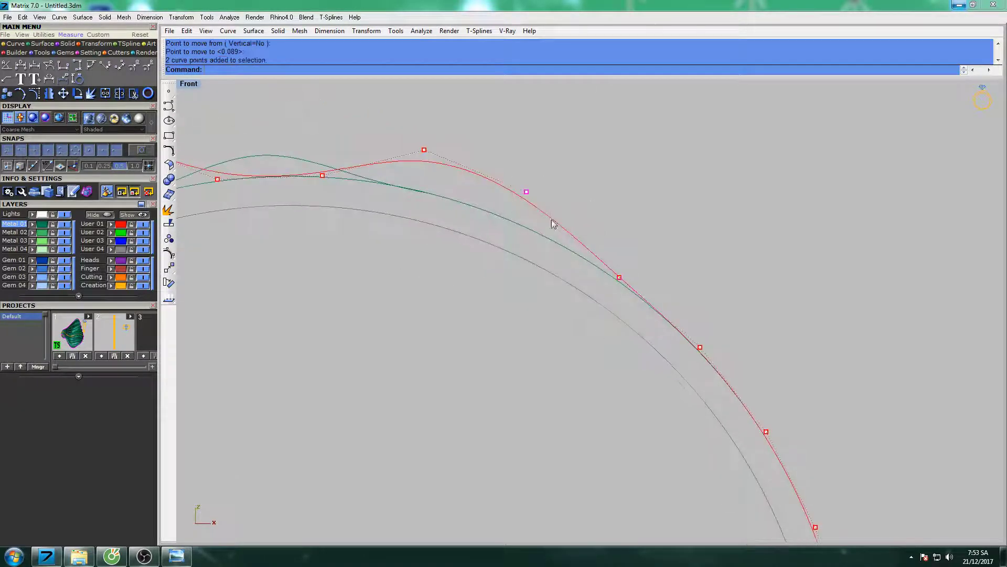
pyautogui.press('Return')
pyautogui.click(590, 140)
# - Lower one red control point slightly and reposition the next to smooth the curve
pyautogui.write('m')
pyautogui.press('Return')
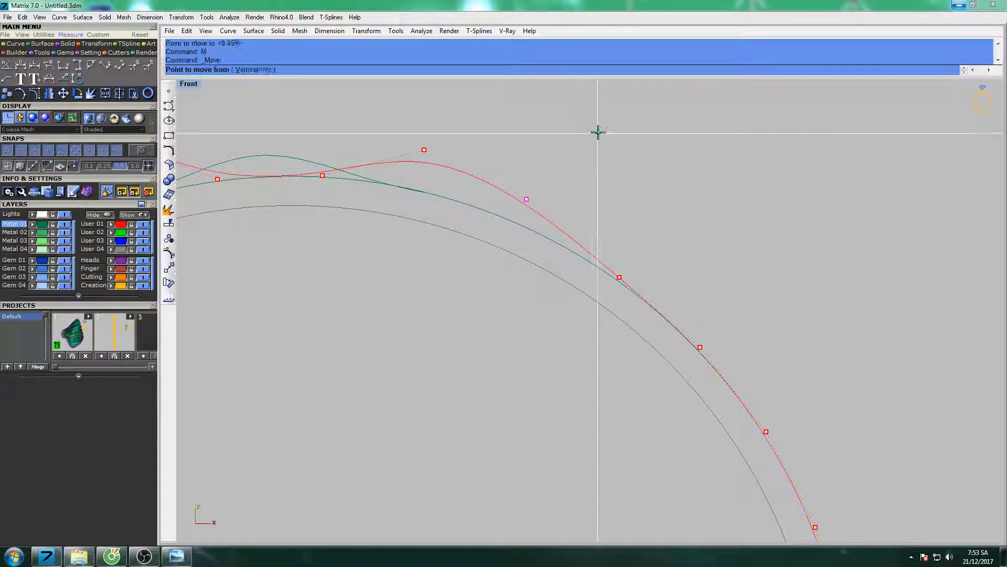
pyautogui.click(599, 130)
pyautogui.click(600, 138)
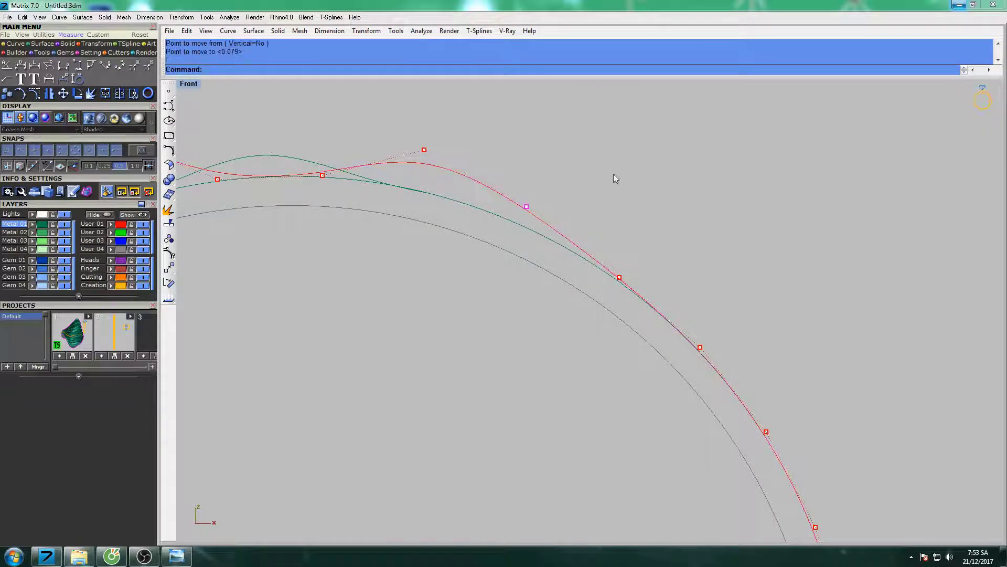
pyautogui.scroll(1, 586, 203)
pyautogui.write('m')
pyautogui.press('Return')
pyautogui.click(591, 191)
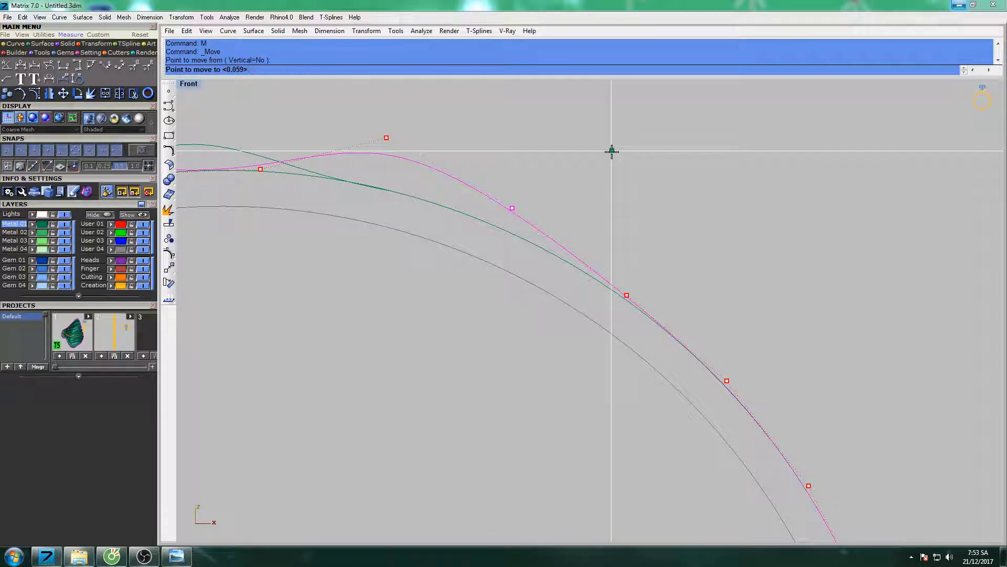
pyautogui.click(612, 154)
pyautogui.scroll(-3, 614, 168)
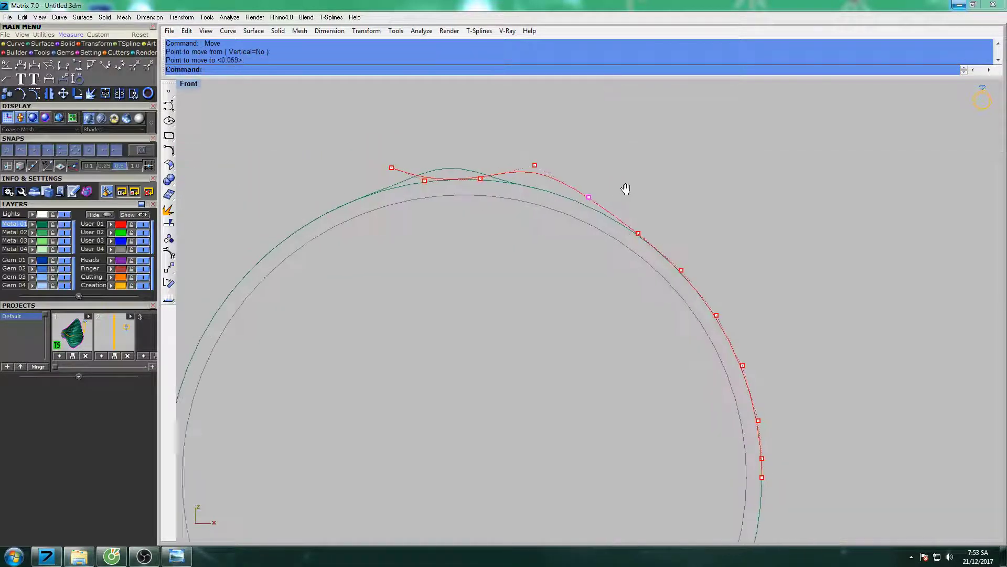
pyautogui.scroll(-2, 662, 245)
# - In maximized Perspective, build 0.55-radius pipes along the red and green curves
pyautogui.hotkey('ctrl', 'F4')
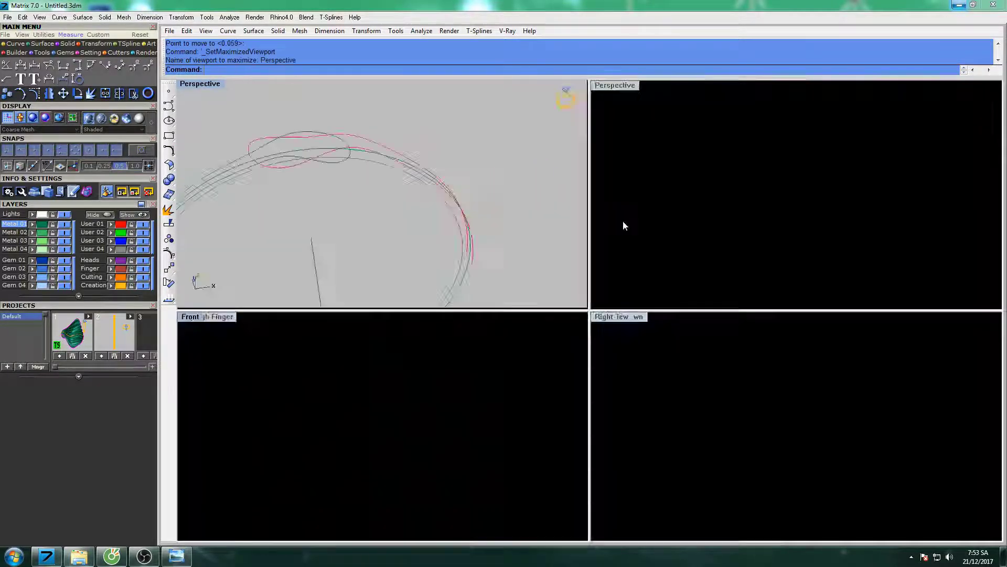
pyautogui.moveTo(622, 220)
pyautogui.mouseDown(button='right')
pyautogui.moveTo(591, 252)
pyautogui.moveTo(462, 269)
pyautogui.moveTo(618, 220)
pyautogui.moveTo(592, 225)
pyautogui.mouseUp(button='right')
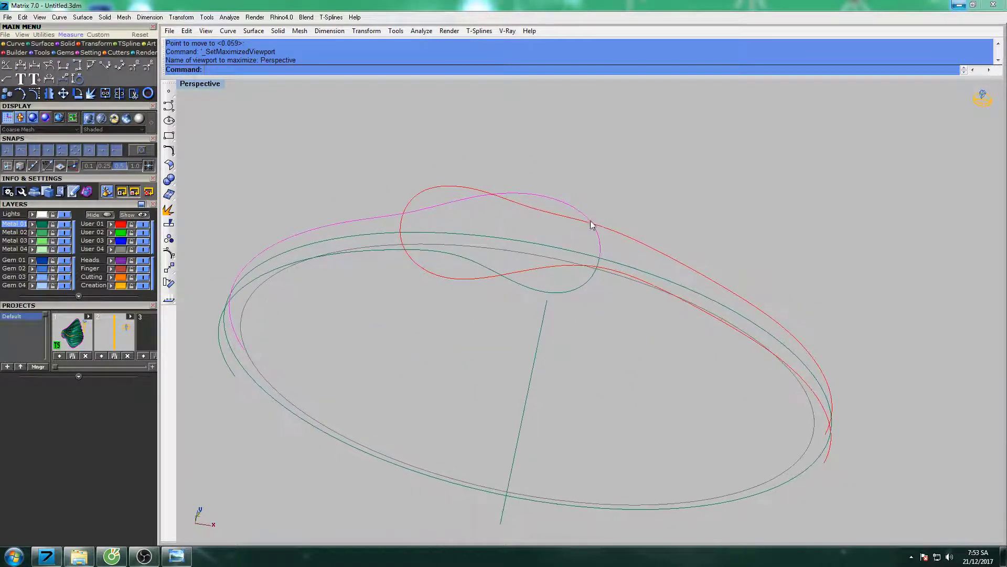
pyautogui.write('Pip')
pyautogui.press('Return')
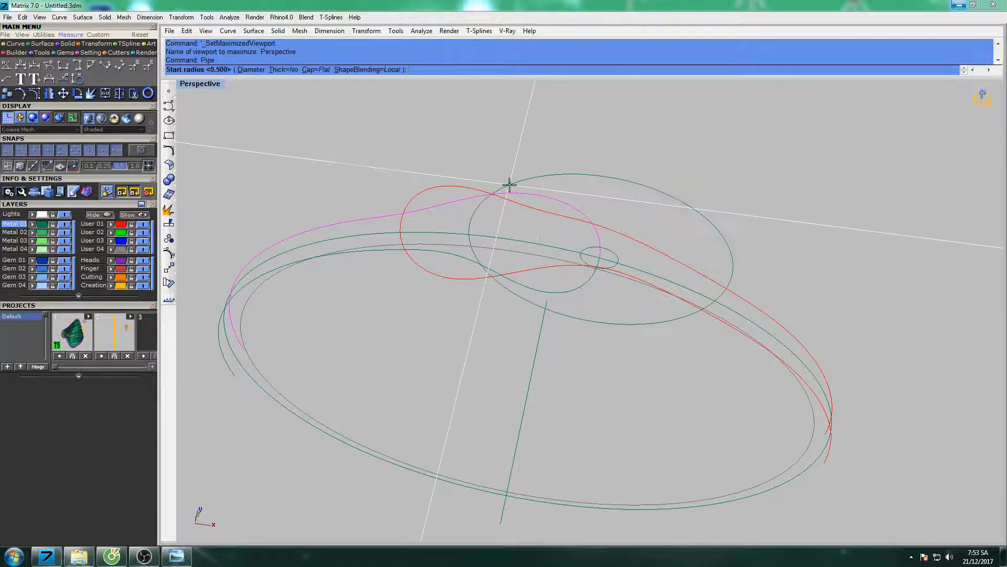
pyautogui.write('0.55')
pyautogui.press('Return')
pyautogui.press('Return')
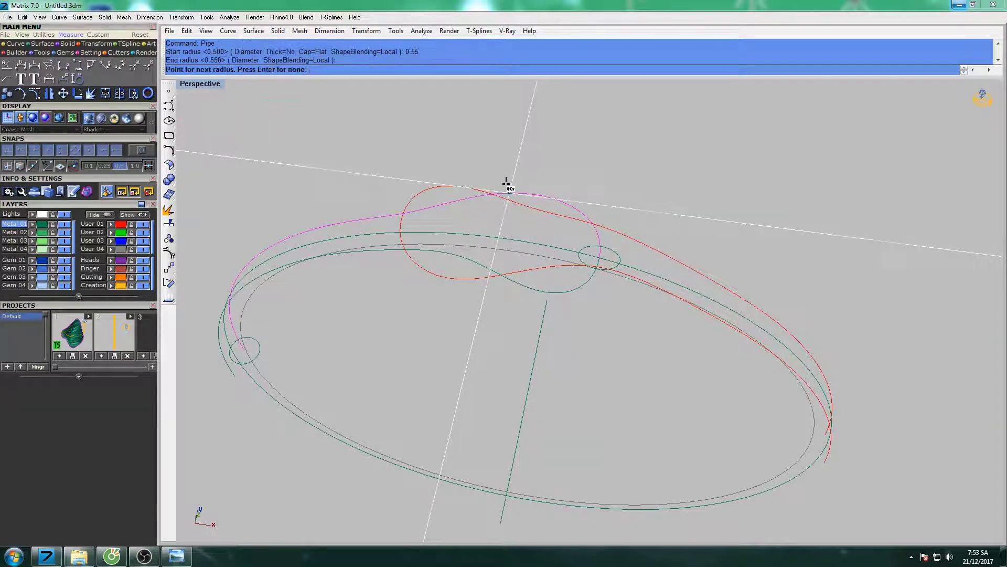
pyautogui.press('Return')
pyautogui.press('Return')
pyautogui.click(534, 287)
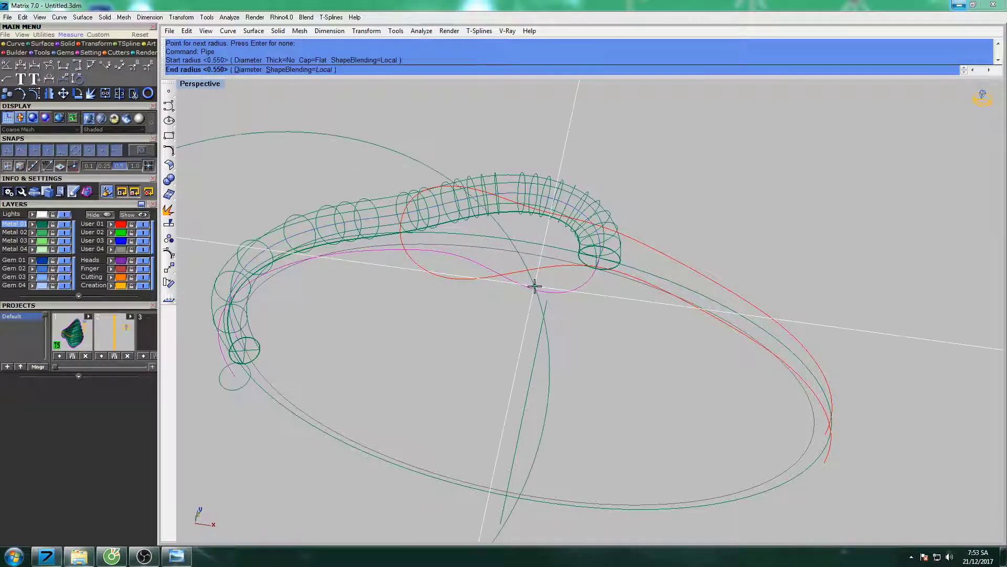
pyautogui.press('Return')
pyautogui.press('Return')
pyautogui.press('Return')
pyautogui.press('Return')
pyautogui.press('Return')
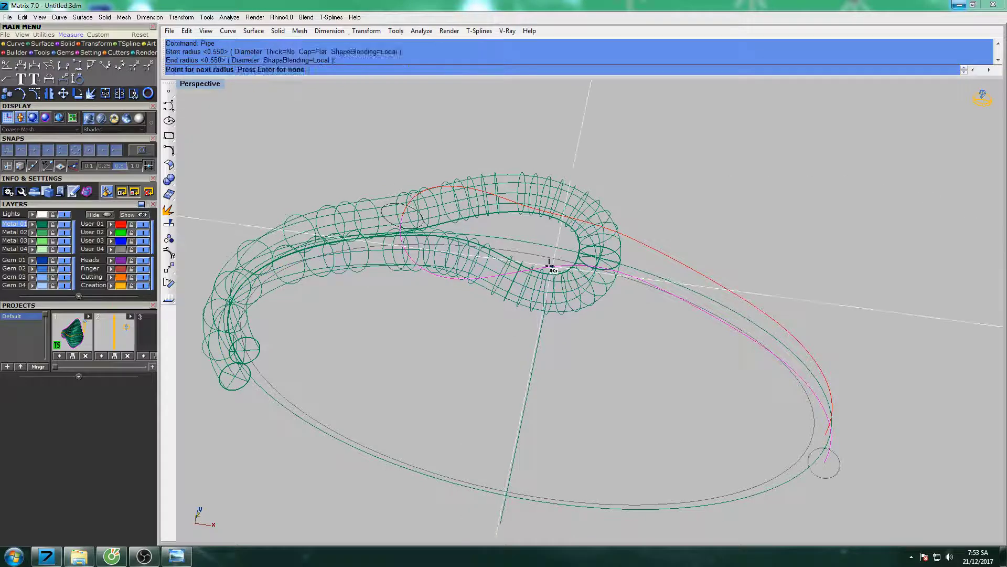
pyautogui.press('Return')
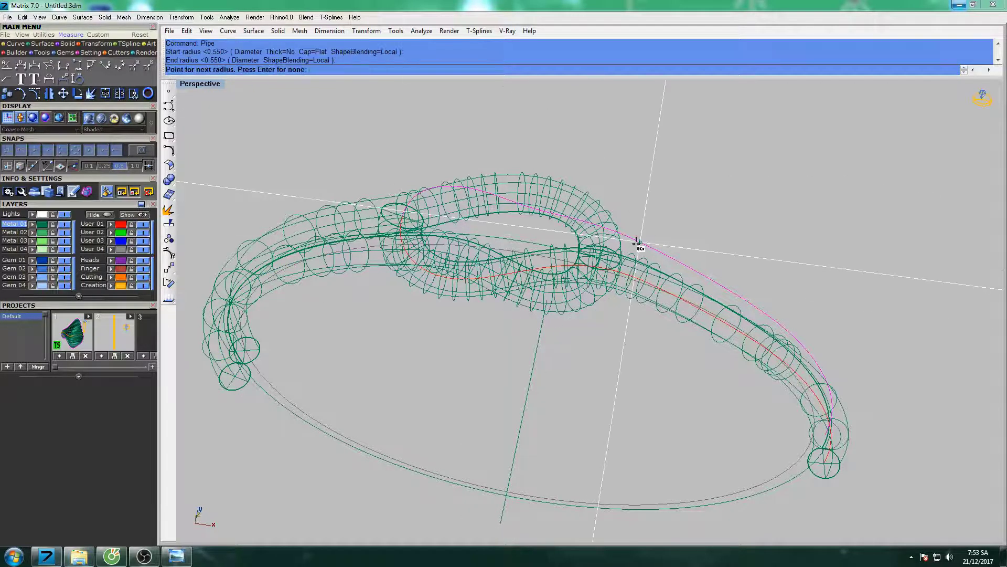
# - Preview the pipes as shaded solids in the maximized Top view, then return to wireframe
pyautogui.hotkey('ctrl', 'F1')
pyautogui.scroll(2, 565, 185)
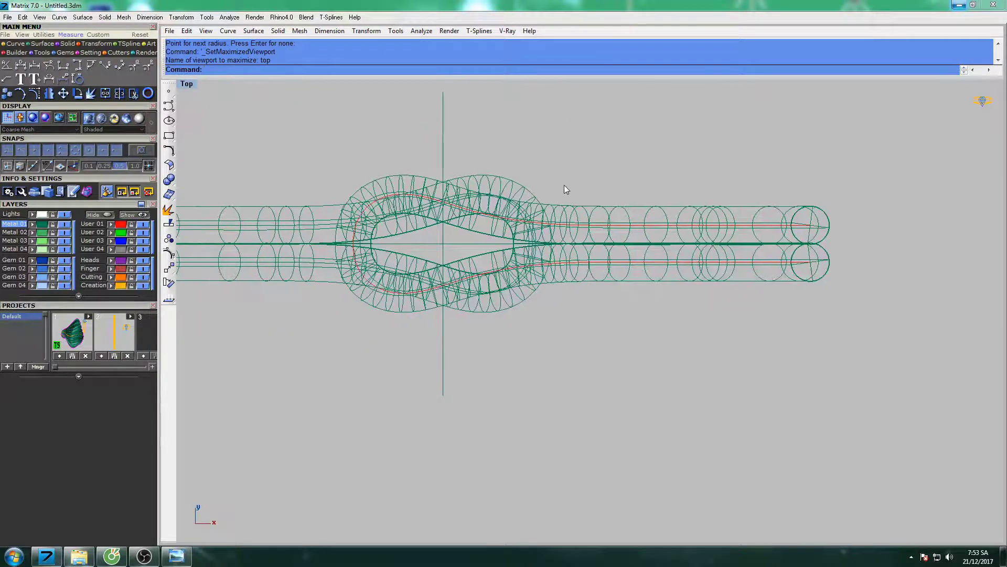
pyautogui.write('s')
pyautogui.press('Return')
pyautogui.scroll(-2, 589, 183)
pyautogui.scroll(-1, 590, 183)
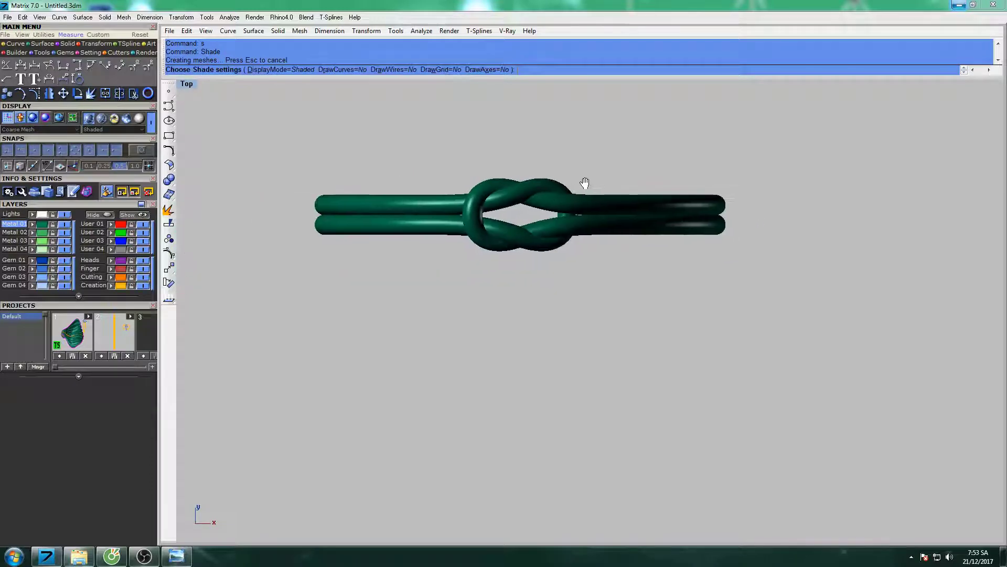
pyautogui.scroll(-1, 577, 189)
pyautogui.scroll(2, 585, 197)
pyautogui.press('Escape')
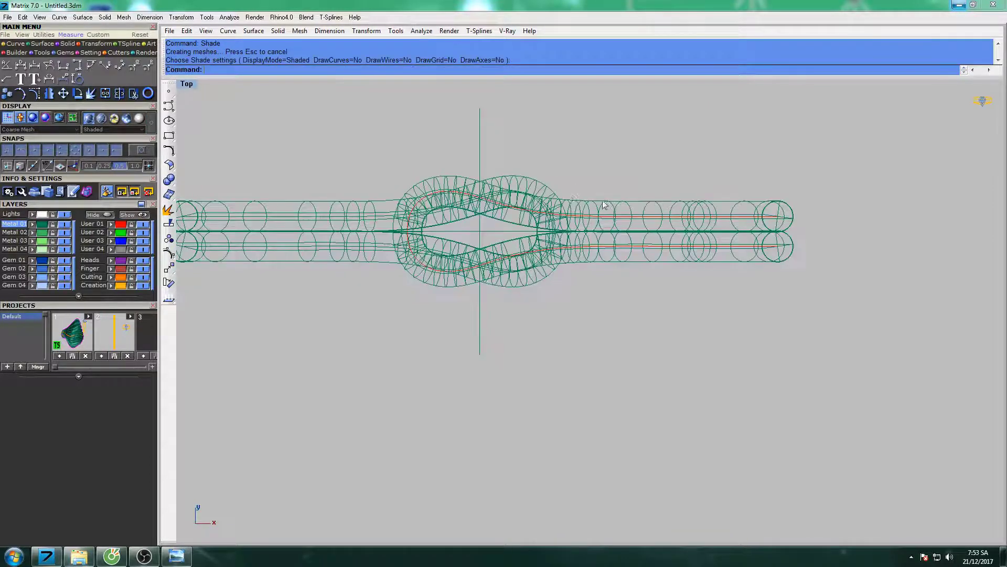
# - Select the upper and lower pipes and delete them with d
pyautogui.click(560, 201)
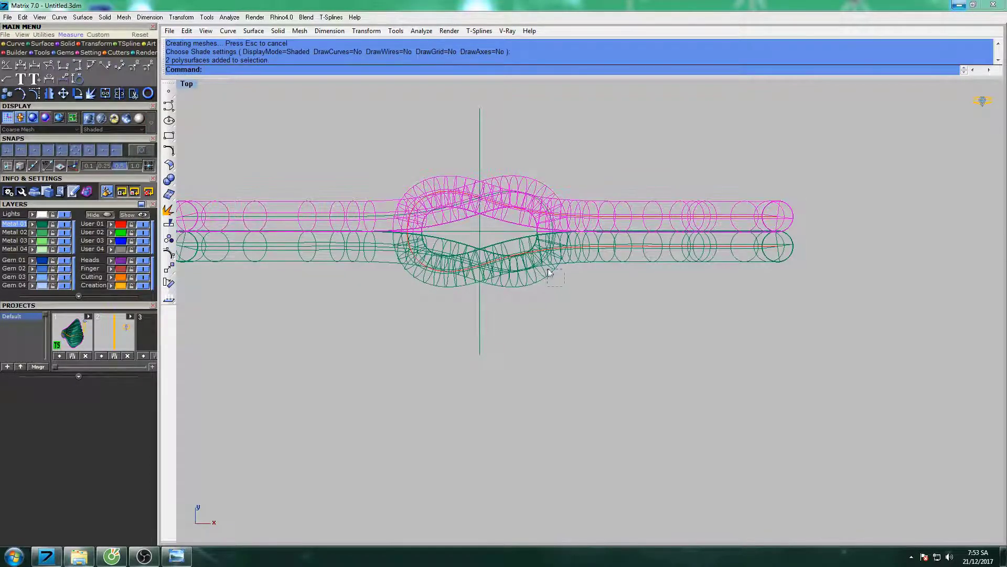
pyautogui.click(548, 273)
pyautogui.write('d')
pyautogui.press('Return')
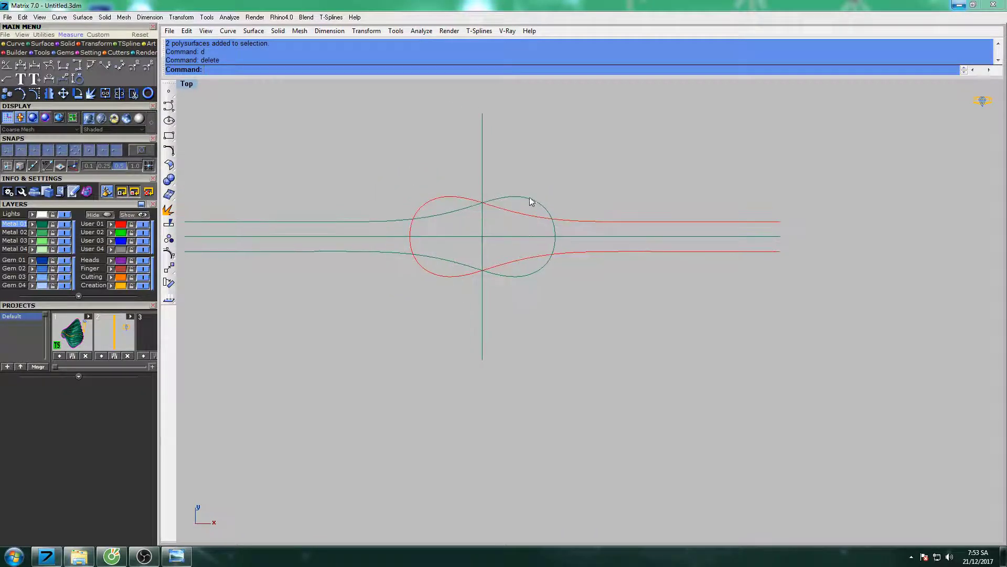
# - Measure an aligned distance between two points on the upper curve
pyautogui.scroll(2, 523, 208)
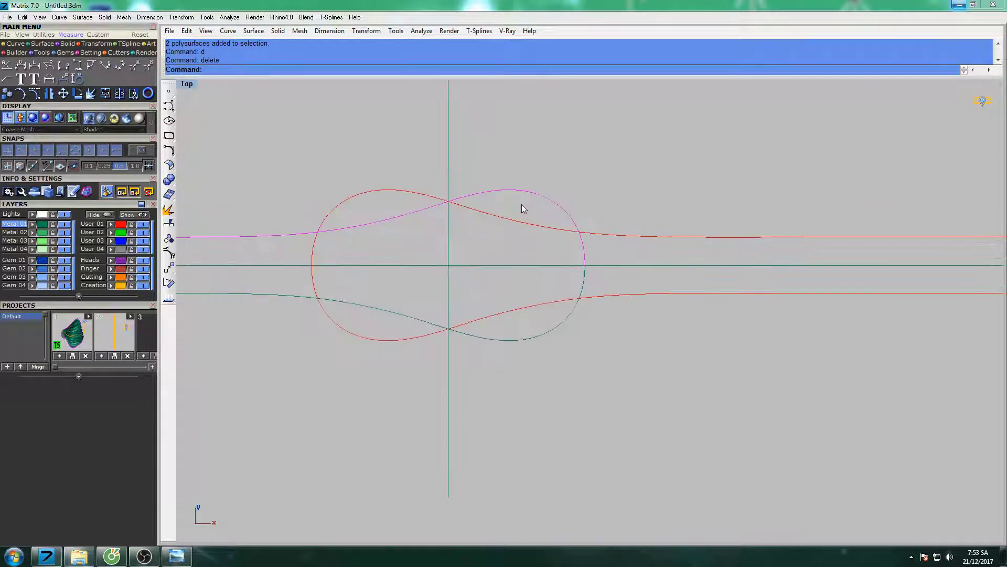
pyautogui.click(124, 68)
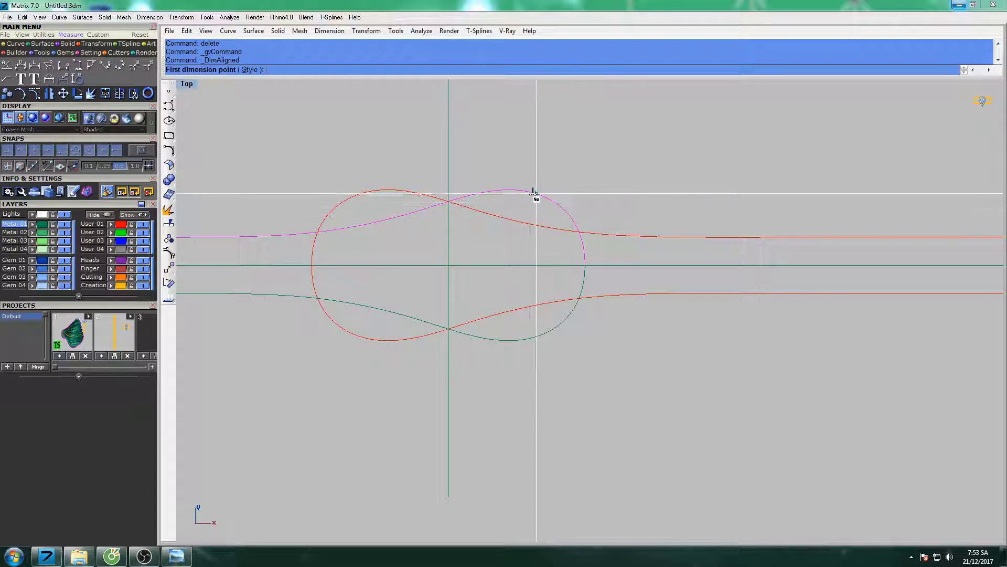
pyautogui.click(532, 193)
pyautogui.click(524, 221)
# - Nudge a control point of the upper figure-eight curve slightly down
pyautogui.press('F10')
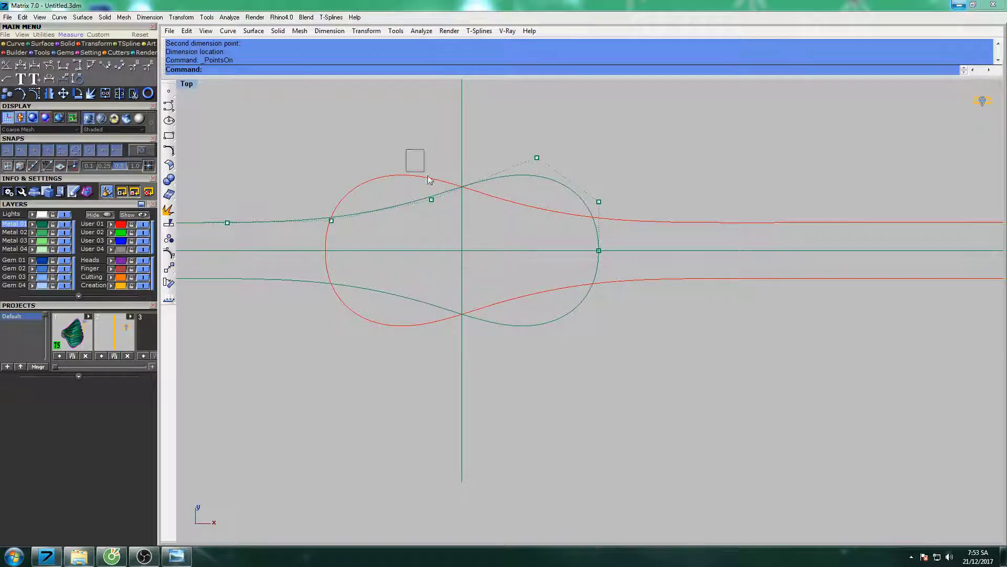
pyautogui.moveTo(470, 211); pyautogui.dragTo(515, 216, button='right')
pyautogui.write('m')
pyautogui.press('Return')
pyautogui.click(492, 134)
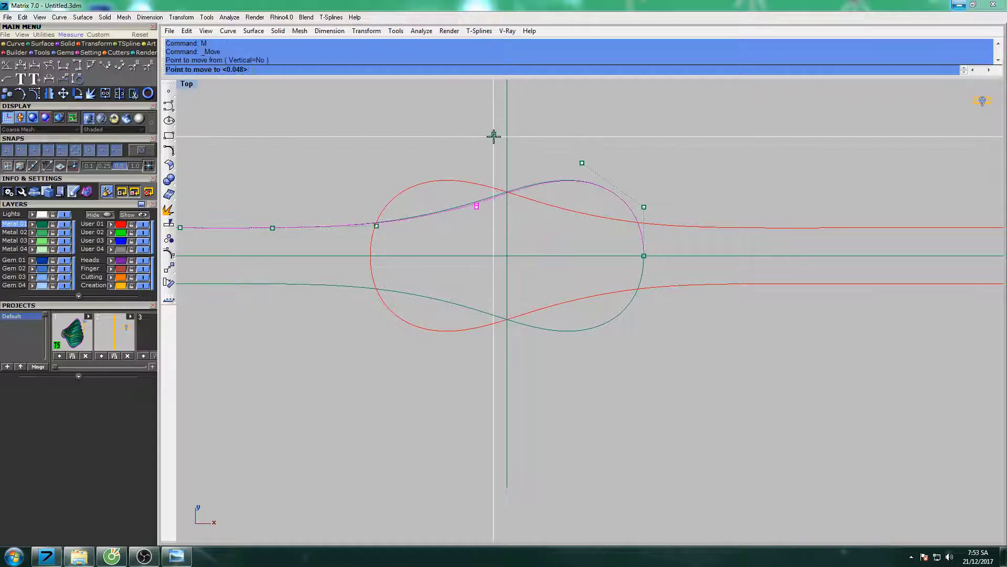
pyautogui.moveTo(499, 139); pyautogui.dragTo(480, 133, button='right')
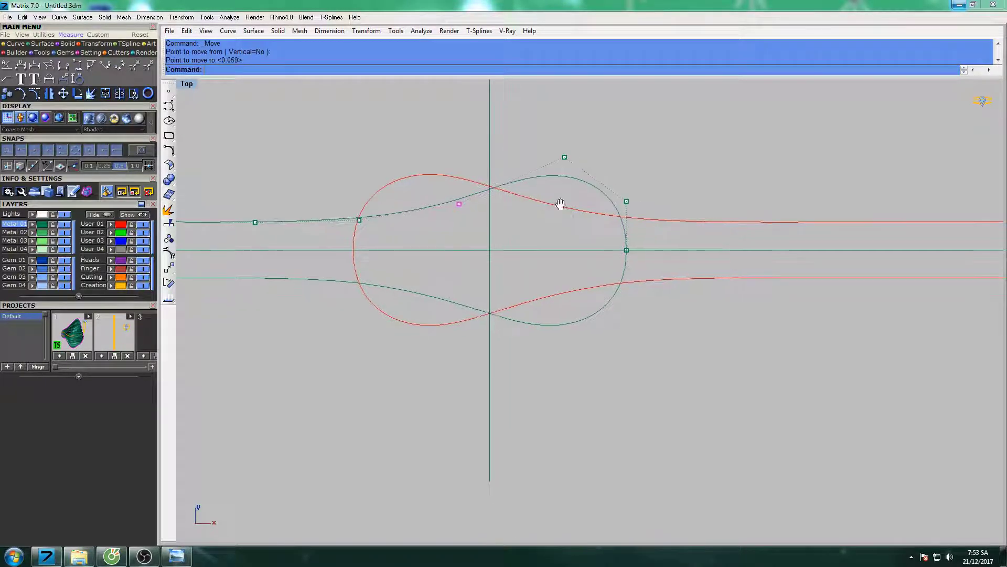
pyautogui.press('Escape')
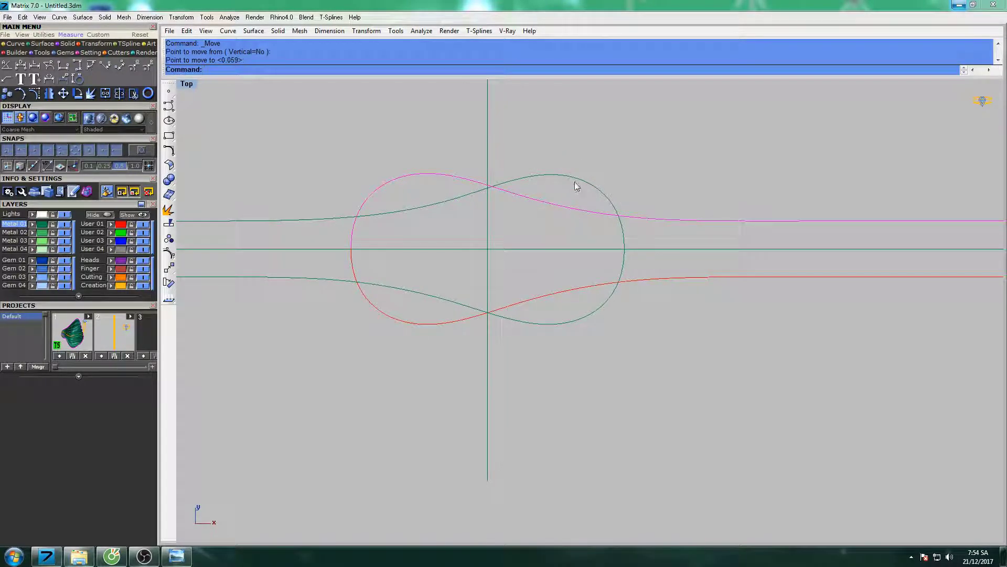
# - Launch the Rebuild command for the curves
pyautogui.scroll(-4, 576, 184)
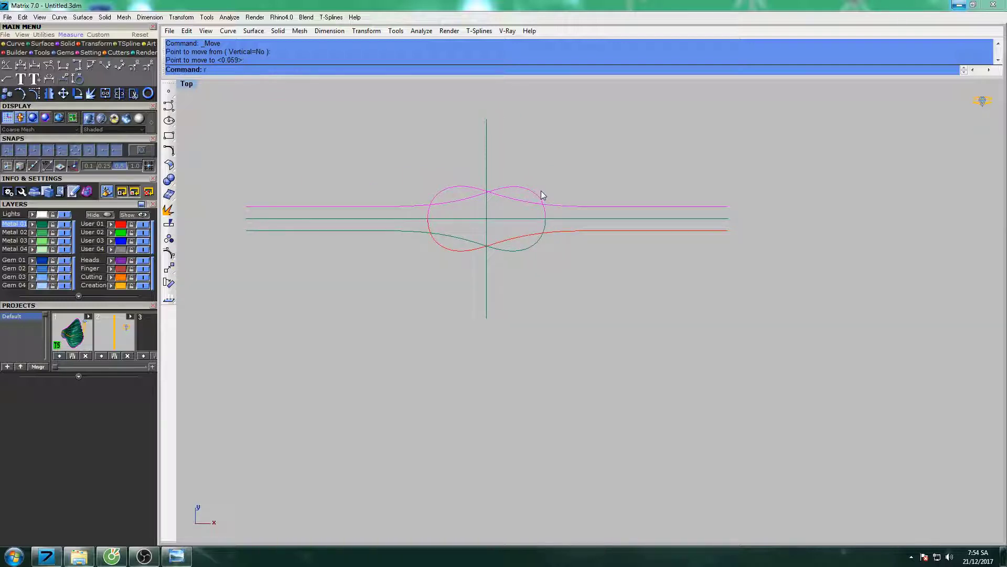
pyautogui.write('ebuild')
pyautogui.press('Return')
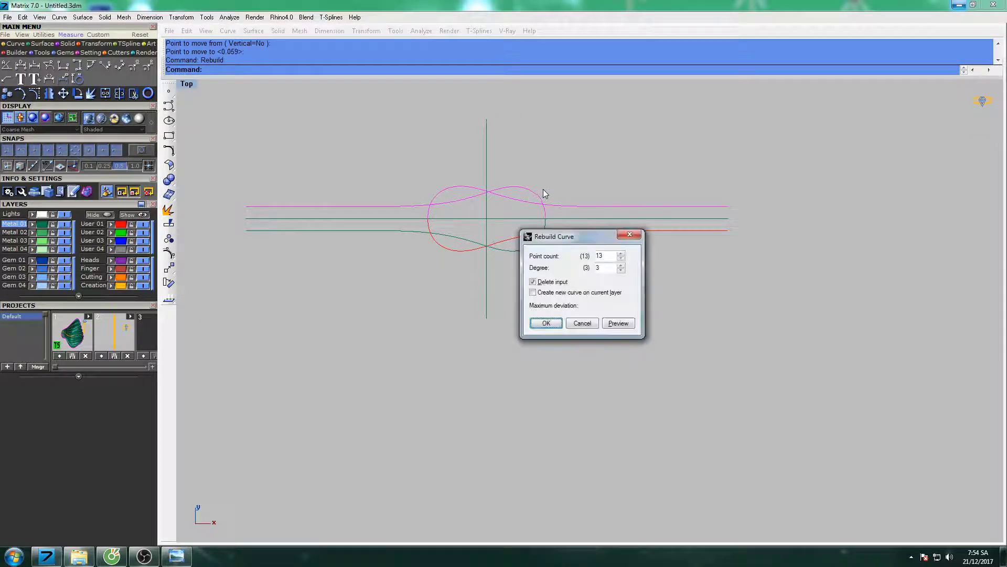
# - Rebuild the curves with 14 points and display their control points
pyautogui.click(621, 254)
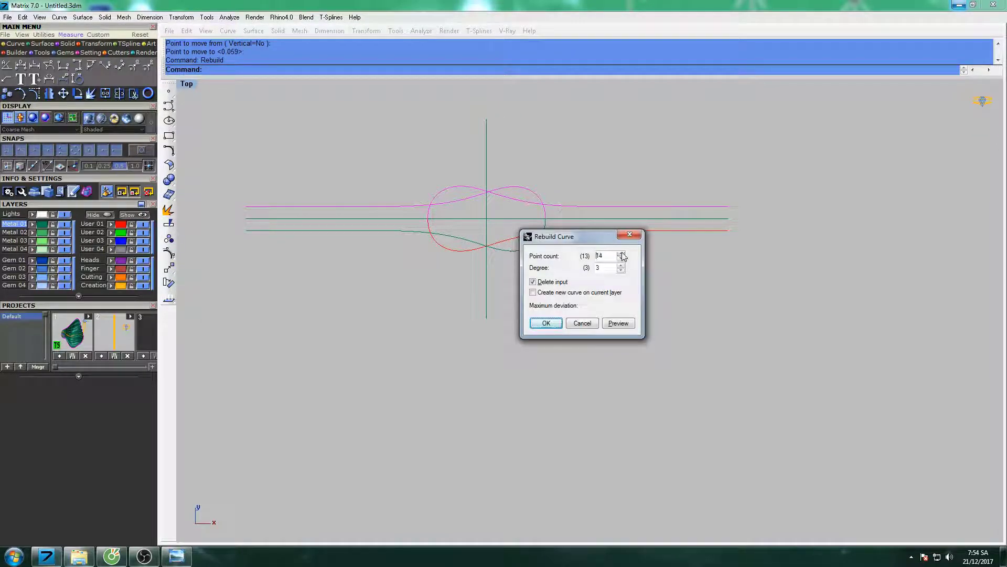
pyautogui.click(545, 323)
pyautogui.press('F10')
pyautogui.scroll(5, 556, 210)
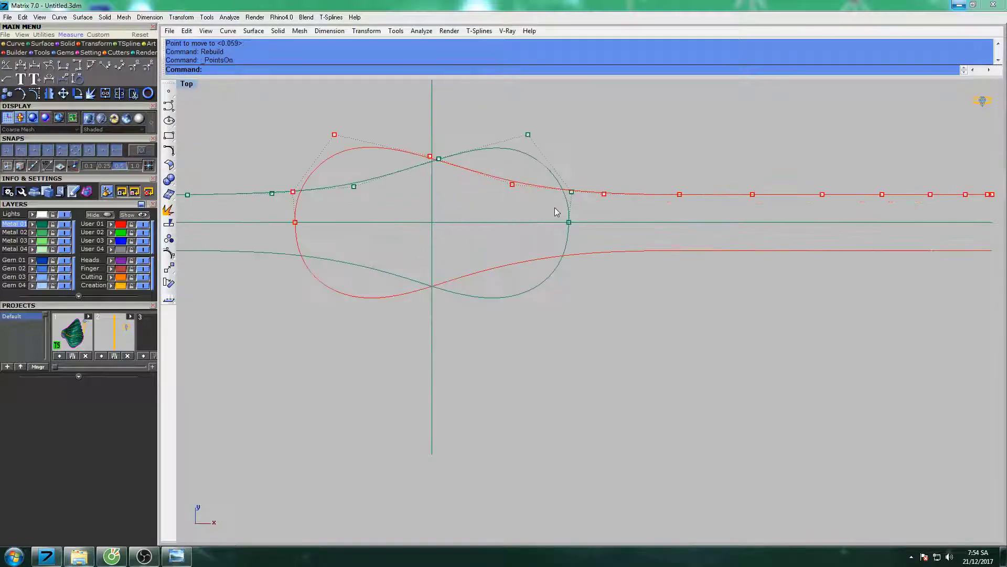
# - Lift a control point on the right lobe upward
pyautogui.moveTo(577, 186); pyautogui.dragTo(577, 182)
pyautogui.press('Up')
pyautogui.press('Left')
pyautogui.press('Up')
pyautogui.press('Up')
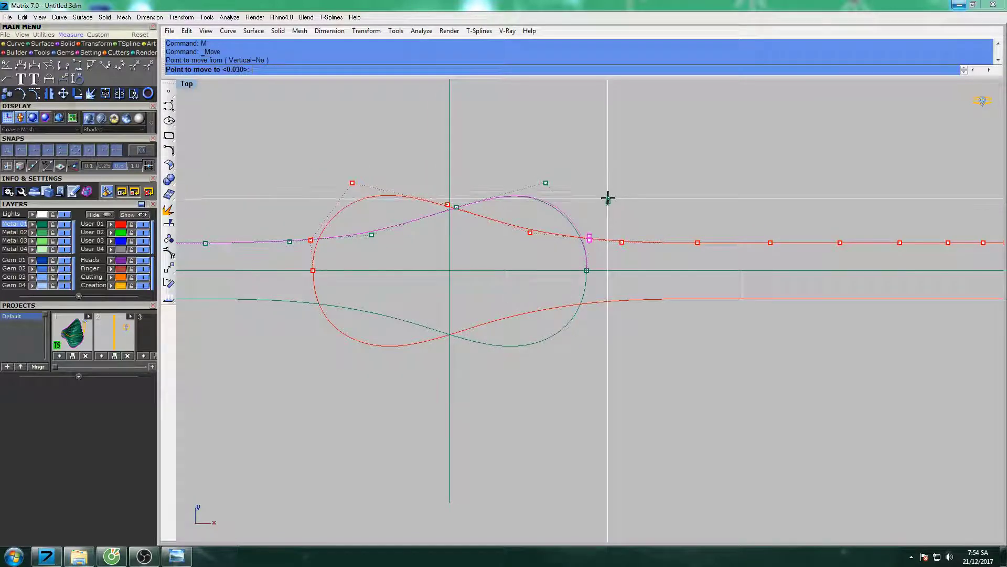
pyautogui.press('Return')
pyautogui.click(614, 183)
pyautogui.press('Return')
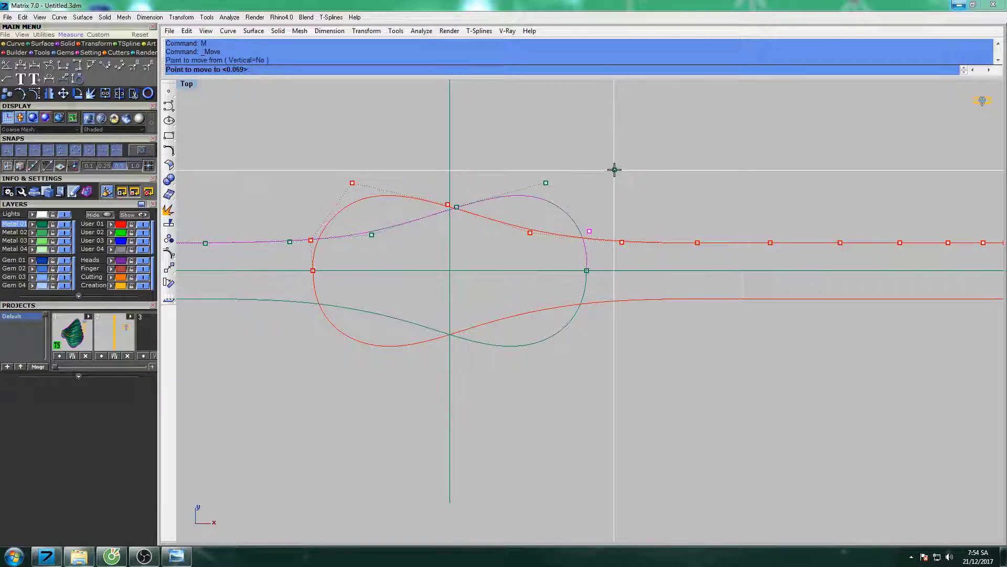
pyautogui.click(614, 170)
pyautogui.click(546, 182)
# - Raise further right-lobe control points upward
pyautogui.write('M')
pyautogui.press('Return')
pyautogui.click(580, 159)
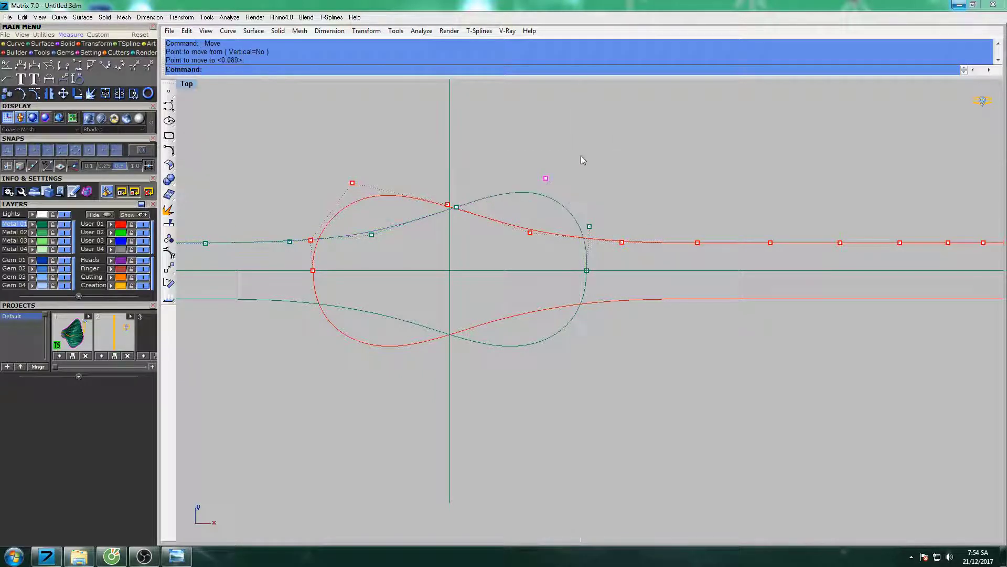
pyautogui.click(580, 153)
pyautogui.press('Return')
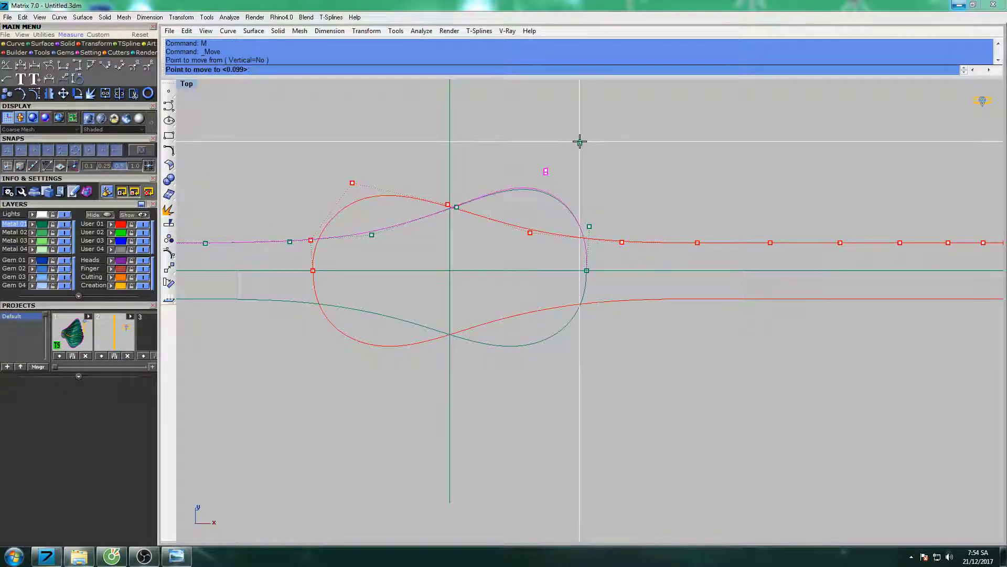
pyautogui.click(581, 143)
# - Raise the left lobe's control points, including the green curve's left point
pyautogui.press('Return')
pyautogui.click(393, 198)
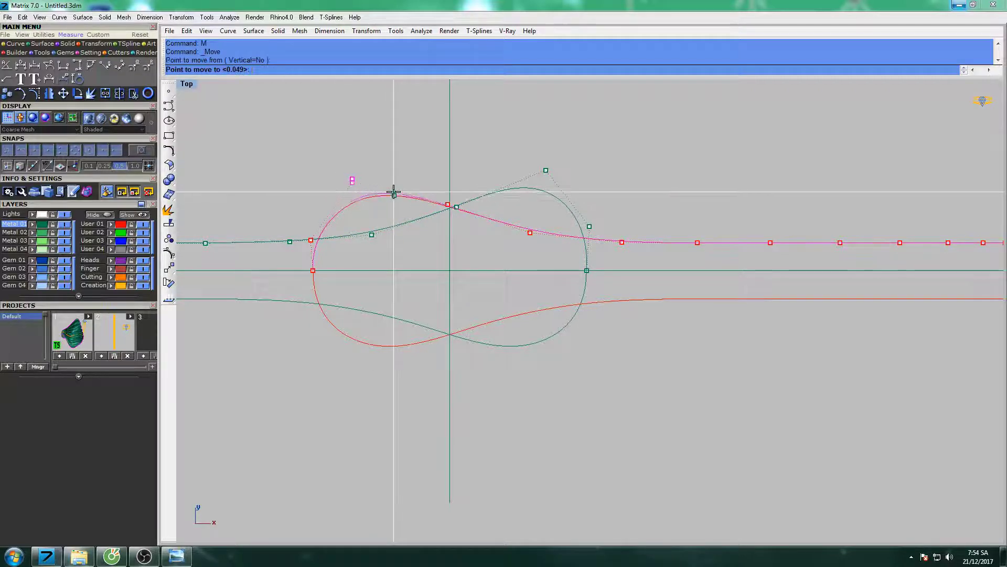
pyautogui.click(395, 192)
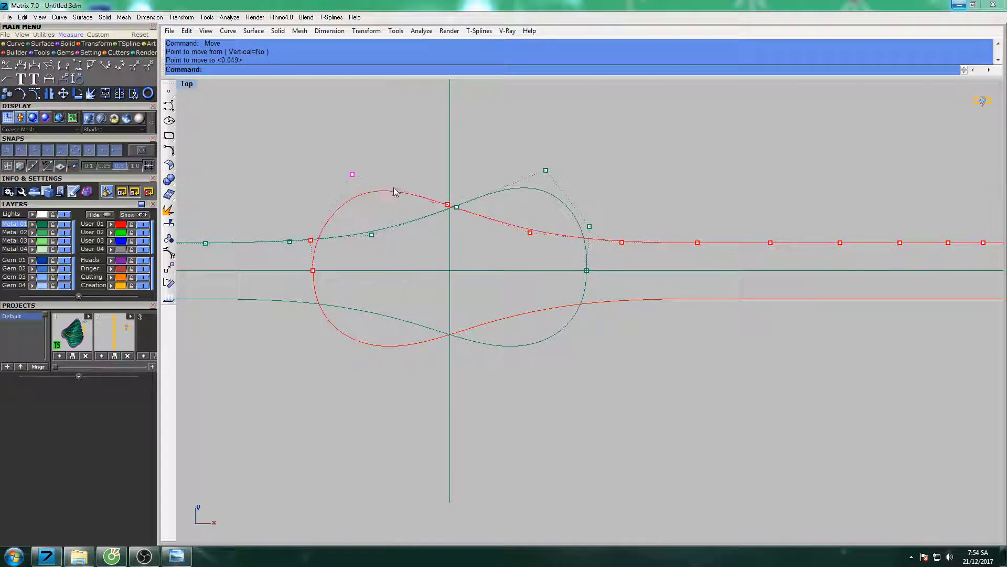
pyautogui.press('Return')
pyautogui.click(326, 241)
pyautogui.click(329, 231)
pyautogui.moveTo(329, 231); pyautogui.dragTo(343, 197, button='right')
pyautogui.scroll(-2, 499, 221)
pyautogui.scroll(1, 499, 231)
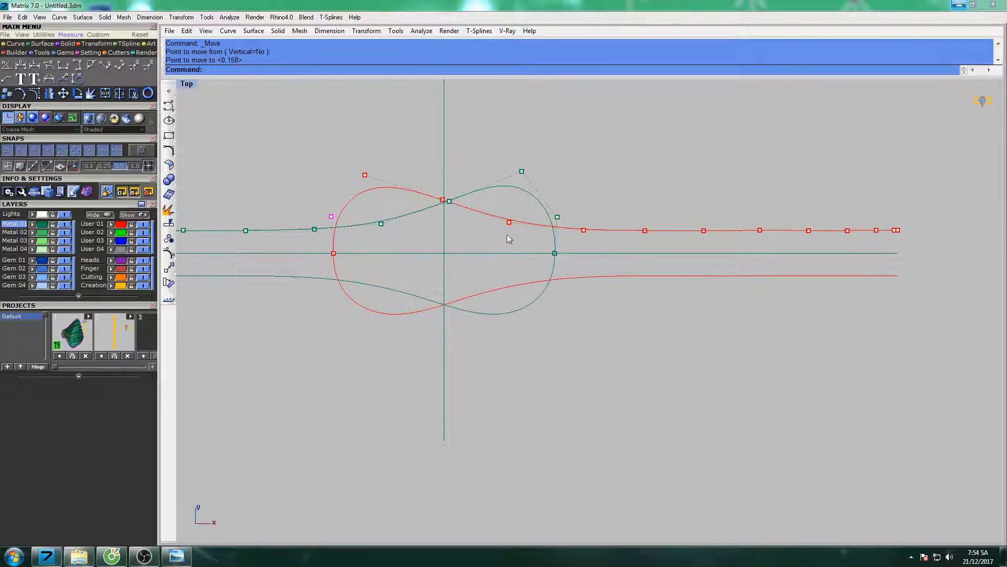
# - Move the selected control points once more, then hide control points
pyautogui.write('m')
pyautogui.press('Return')
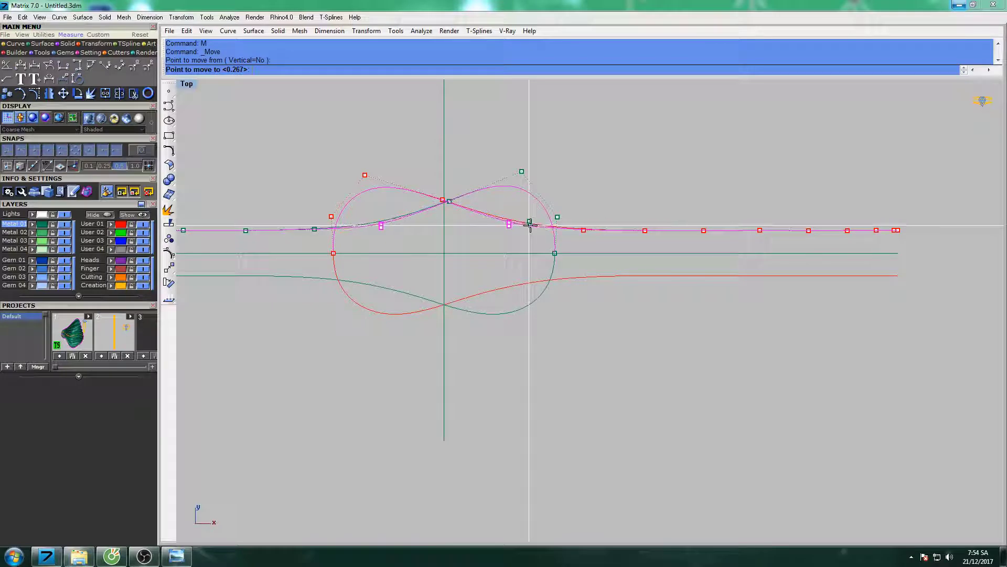
pyautogui.click(529, 225)
pyautogui.moveTo(509, 222); pyautogui.dragTo(561, 229, button='right')
pyautogui.press('Escape')
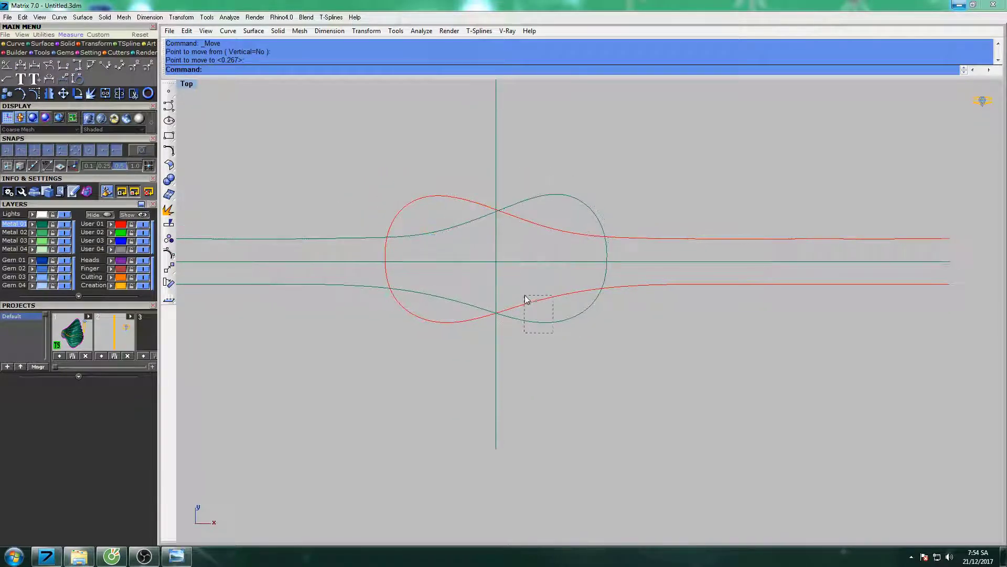
# - Crossing-select the two lower curves and delete them
pyautogui.moveTo(553, 332); pyautogui.dragTo(526, 299)
pyautogui.moveTo(527, 299); pyautogui.dragTo(509, 283, button='right')
pyautogui.write('d')
pyautogui.press('Return')
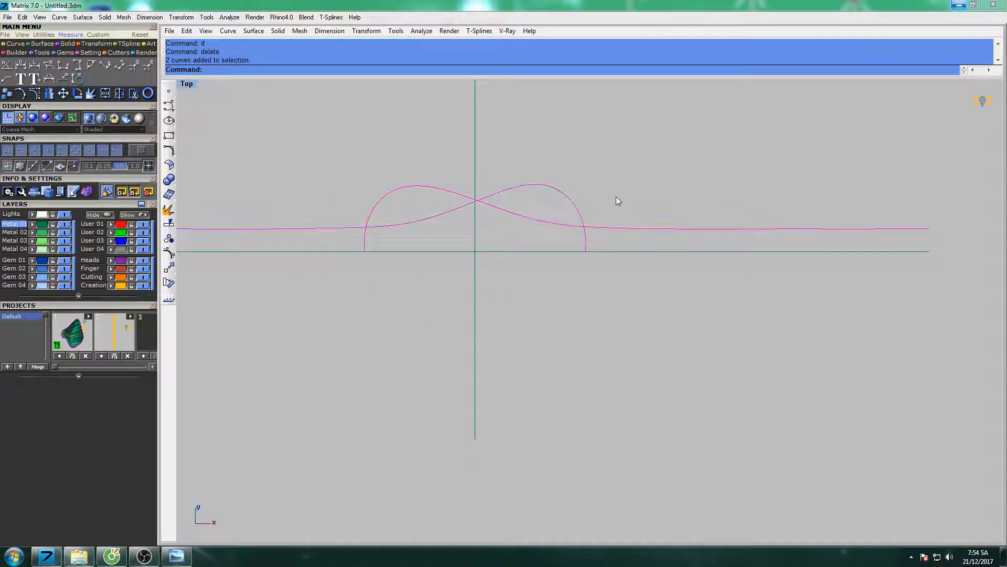
# - Mirror copies of the upper curves across the x-axis from the origin
pyautogui.moveTo(616, 197); pyautogui.dragTo(566, 199, button='right')
pyautogui.write('M')
pyautogui.press('Return')
pyautogui.write('0')
pyautogui.press('Return')
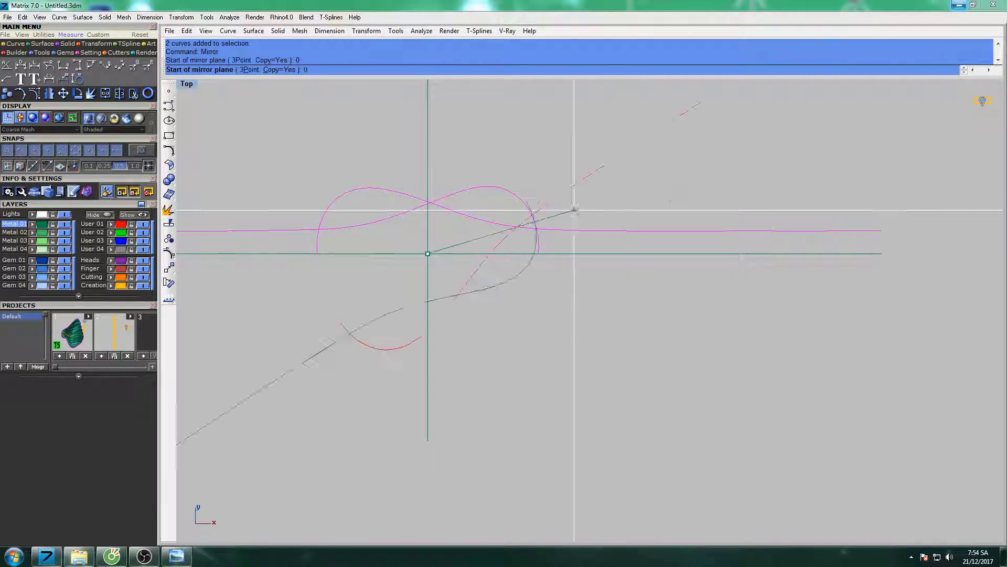
pyautogui.click(668, 247)
# - Match the right lobe's curve end to its mirrored curve with tangency
pyautogui.scroll(5, 556, 258)
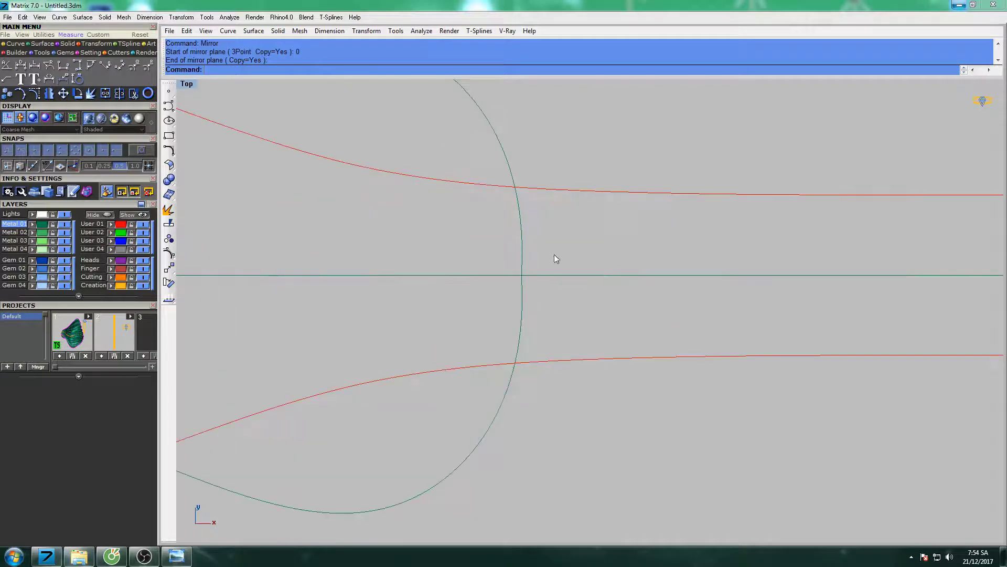
pyautogui.scroll(-1, 525, 246)
pyautogui.scroll(-1, 546, 250)
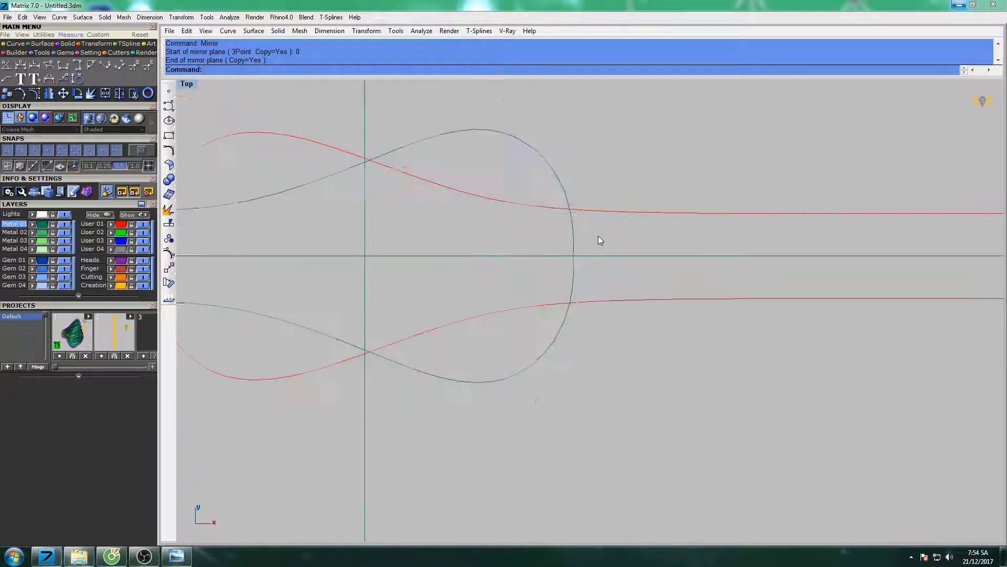
pyautogui.scroll(-2, 598, 236)
pyautogui.write('Match')
pyautogui.press('Return')
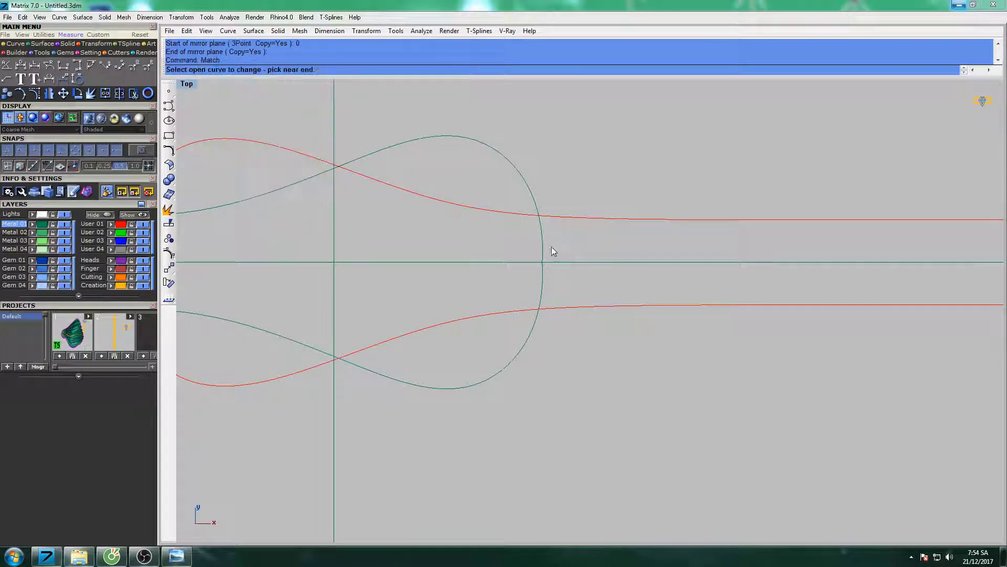
pyautogui.click(543, 247)
pyautogui.click(543, 273)
pyautogui.press('Return')
# - Match the left lobe's curve ends with tangency continuity
pyautogui.scroll(-3, 570, 262)
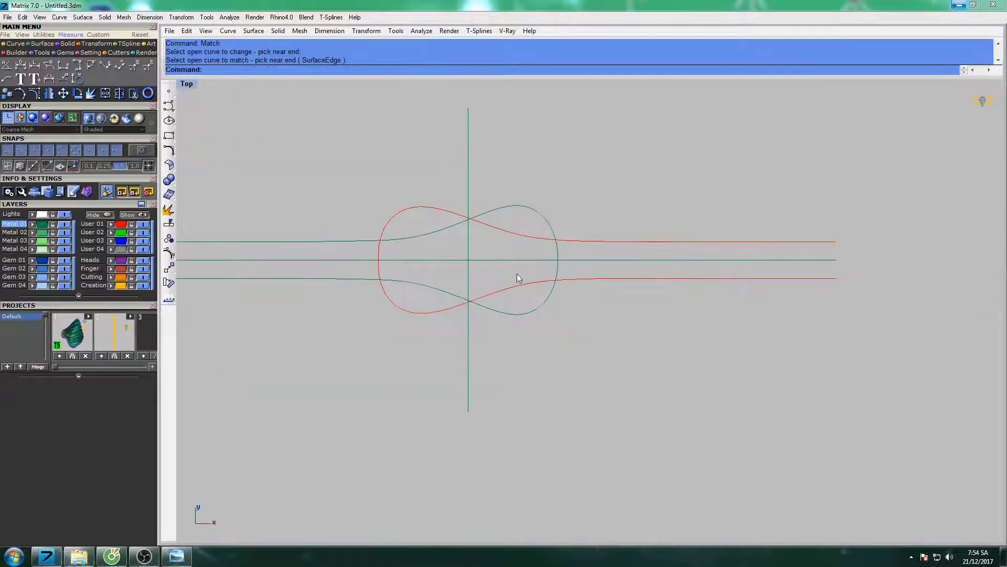
pyautogui.scroll(3, 384, 268)
pyautogui.click(386, 258)
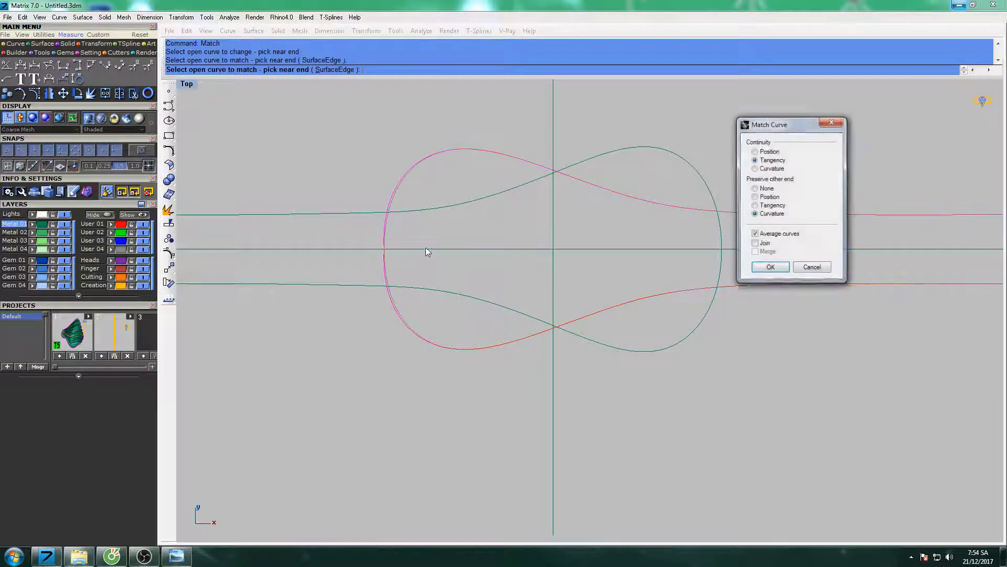
pyautogui.press('Return')
# - Start a pipe on the upper right knot curve at the default 0.55 radius
pyautogui.scroll(-3, 456, 238)
pyautogui.scroll(1, 499, 223)
pyautogui.moveTo(518, 210); pyautogui.dragTo(498, 209, button='right')
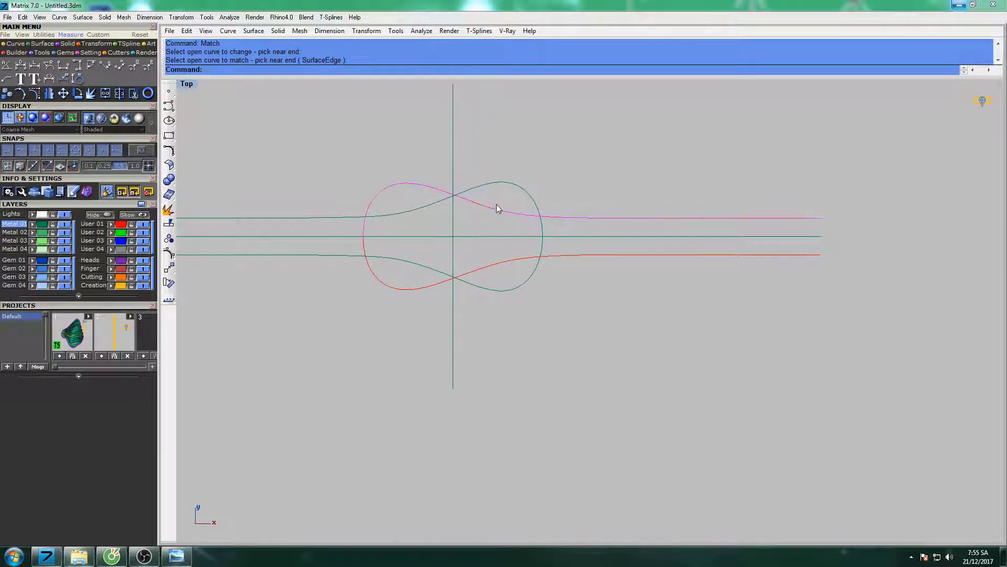
pyautogui.write('p')
pyautogui.press('Return')
pyautogui.click(499, 207)
# - Finish 0.55-radius pipes on both the upper and lower knot curves
pyautogui.press('Return')
pyautogui.press('Return')
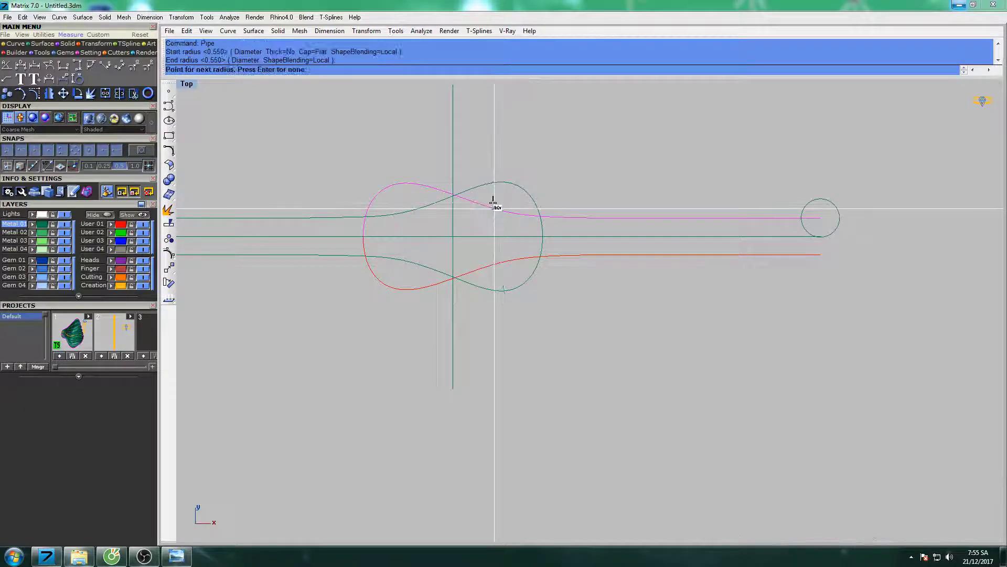
pyautogui.press('Return')
pyautogui.press('Return')
pyautogui.click(491, 265)
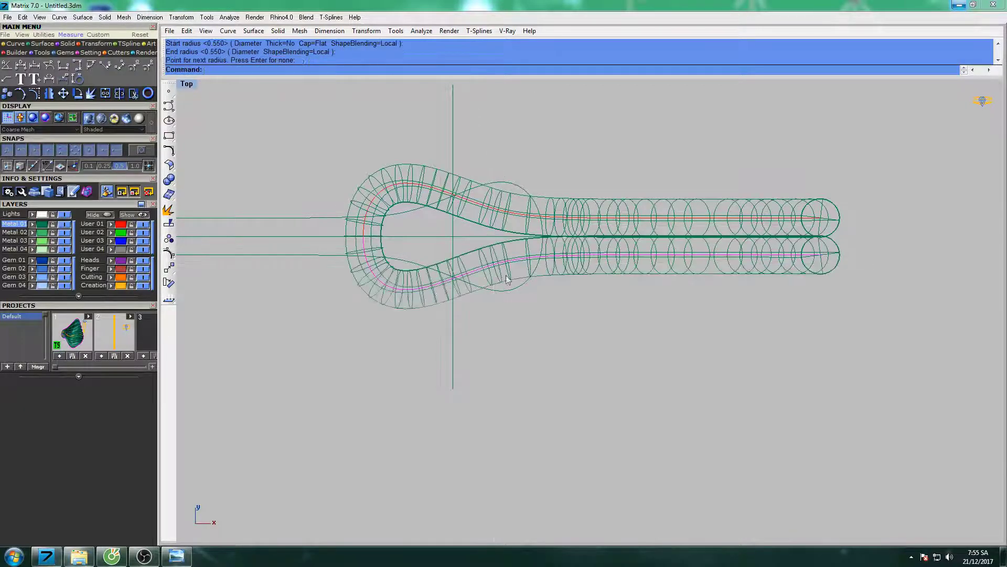
pyautogui.press('Return')
pyautogui.press('Return')
pyautogui.press('Return')
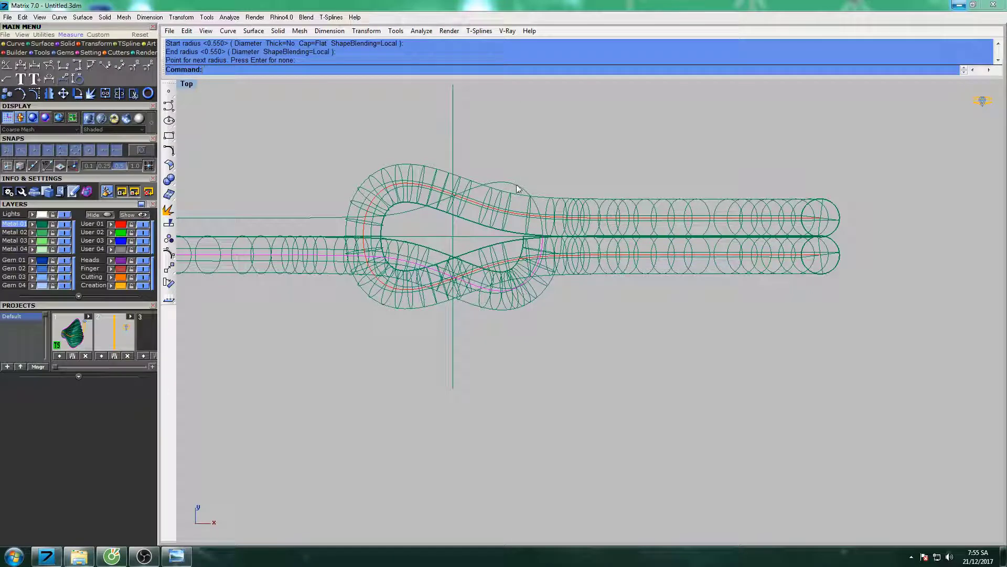
pyautogui.write('s')
pyautogui.press('Return')
# - Inspect the shaded knot tubes in full-size perspective and front views
pyautogui.scroll(-2, 562, 183)
pyautogui.scroll(-2, 562, 181)
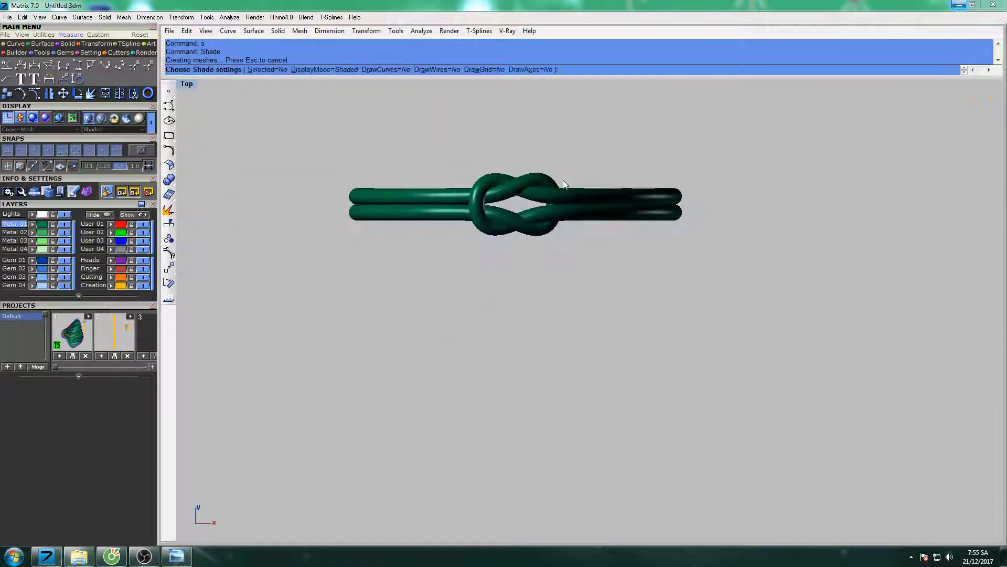
pyautogui.scroll(2, 563, 180)
pyautogui.scroll(-2, 564, 181)
pyautogui.hotkey('ctrl', 'F4')
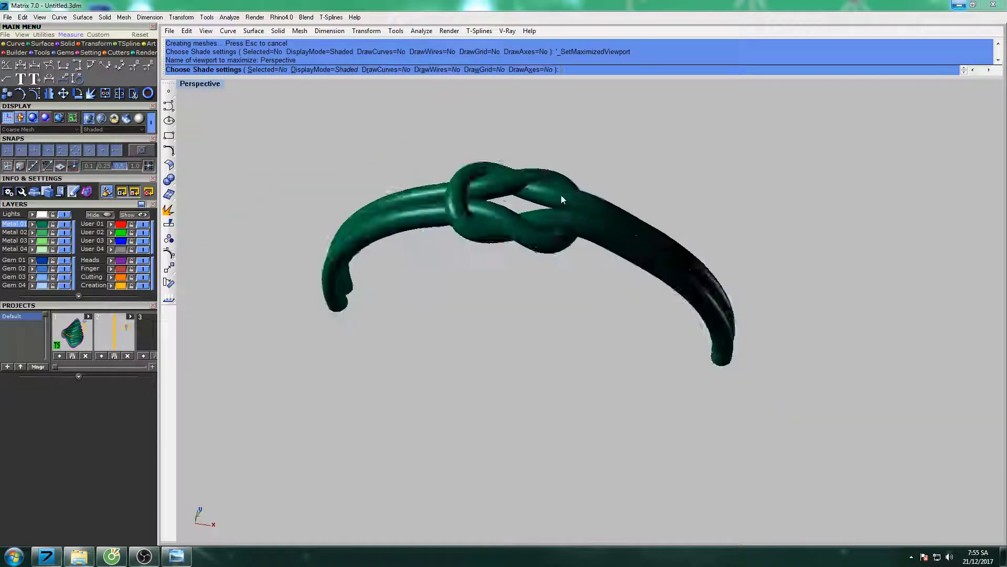
pyautogui.moveTo(561, 194); pyautogui.dragTo(580, 175, button='right')
pyautogui.scroll(4, 565, 162)
pyautogui.scroll(3, 611, 124)
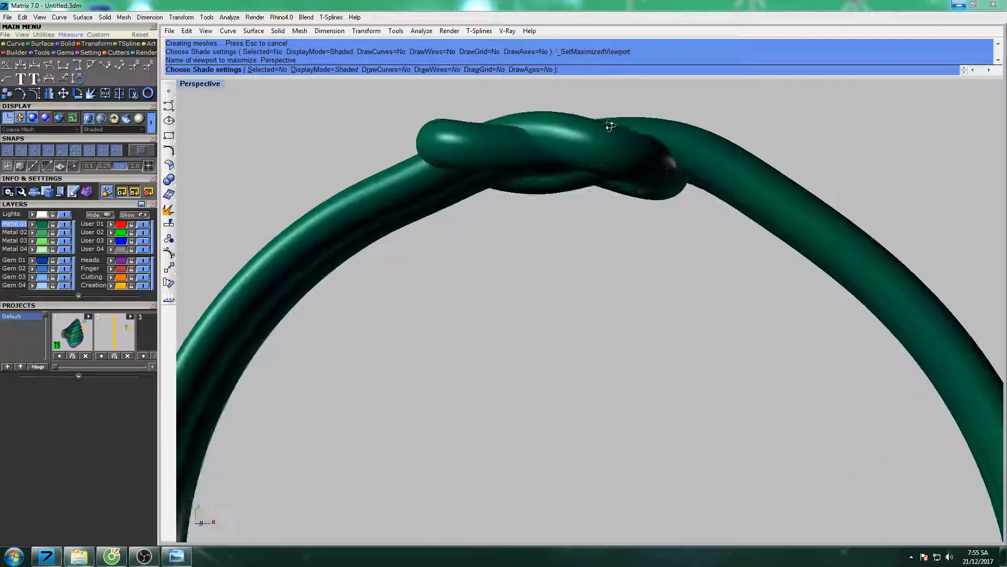
pyautogui.scroll(-1, 611, 131)
pyautogui.hotkey('ctrl', 'F2')
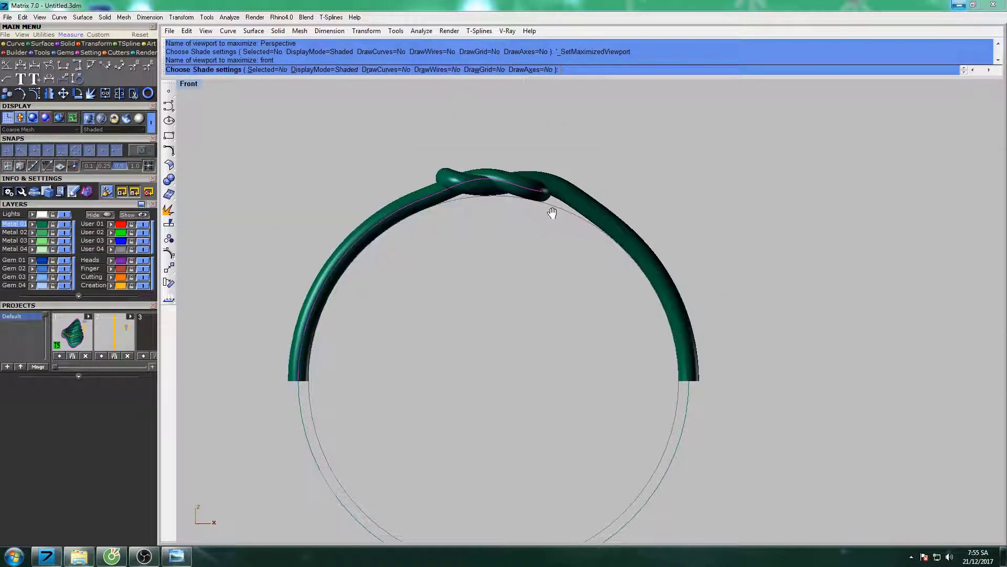
pyautogui.moveTo(599, 156); pyautogui.dragTo(583, 157, button='right')
# - Return to wireframe and orbit the perspective view to a tilted angle
pyautogui.press('Escape')
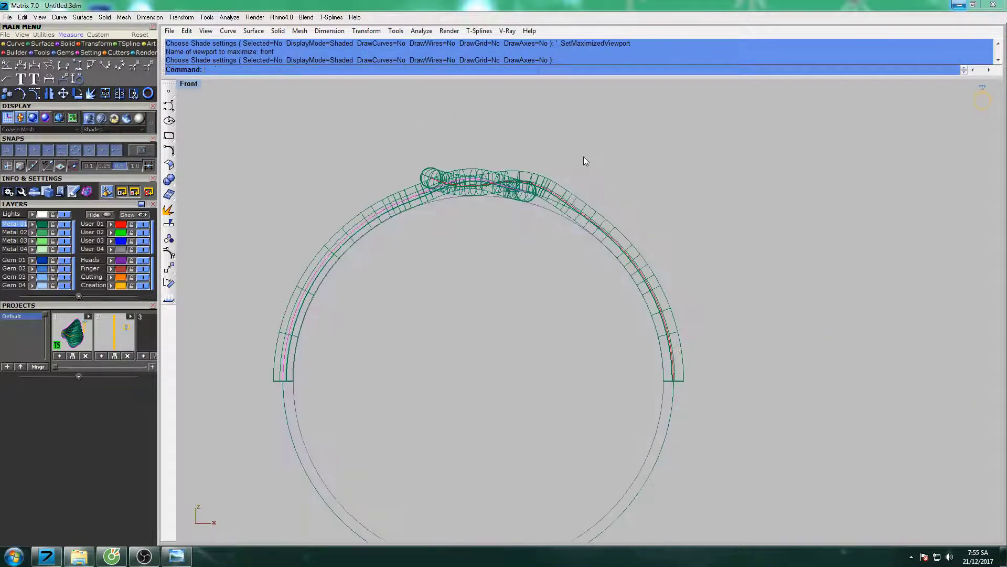
pyautogui.scroll(2, 581, 177)
pyautogui.scroll(1, 581, 177)
pyautogui.scroll(-4, 580, 177)
pyautogui.scroll(-1, 581, 178)
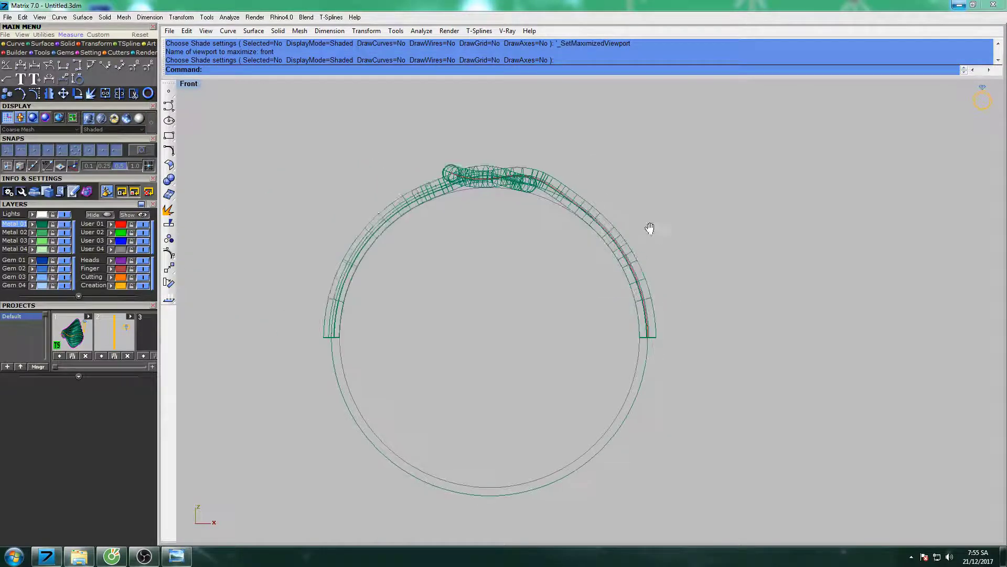
pyautogui.hotkey('ctrl', 'F4')
pyautogui.scroll(-3, 645, 297)
pyautogui.moveTo(580, 230)
pyautogui.mouseDown(button='right')
pyautogui.moveTo(614, 334)
pyautogui.moveTo(607, 297)
pyautogui.mouseUp(button='right')
pyautogui.scroll(3, 572, 271)
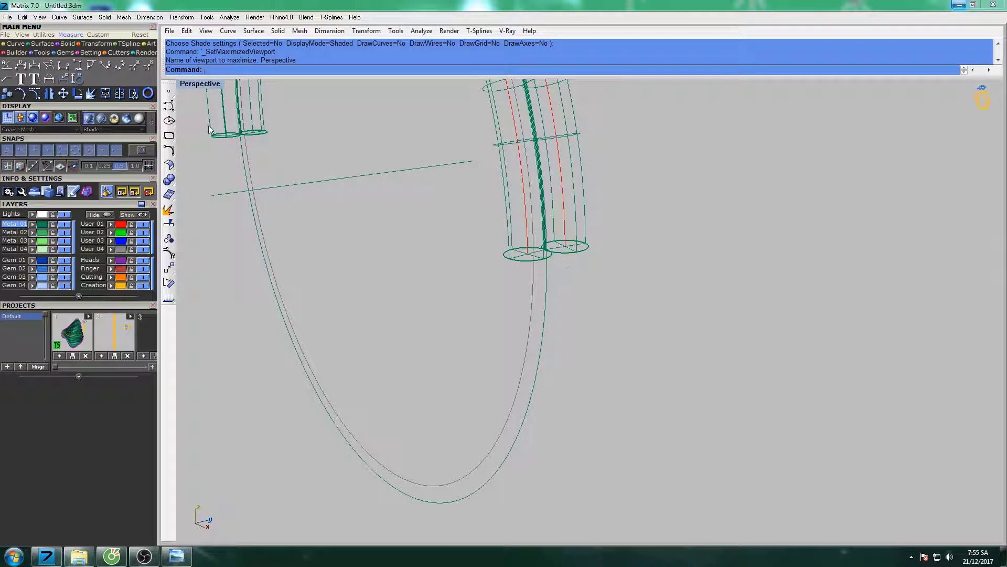
# - Duplicate a tube-end circular edge with DupEdge
pyautogui.click(19, 45)
pyautogui.click(131, 80)
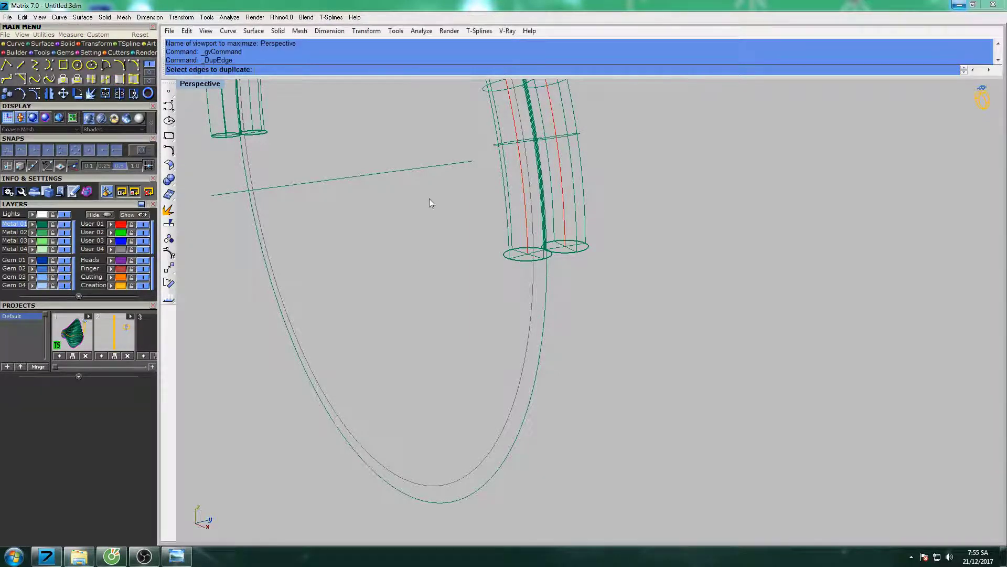
pyautogui.scroll(2, 429, 198)
pyautogui.scroll(2, 503, 333)
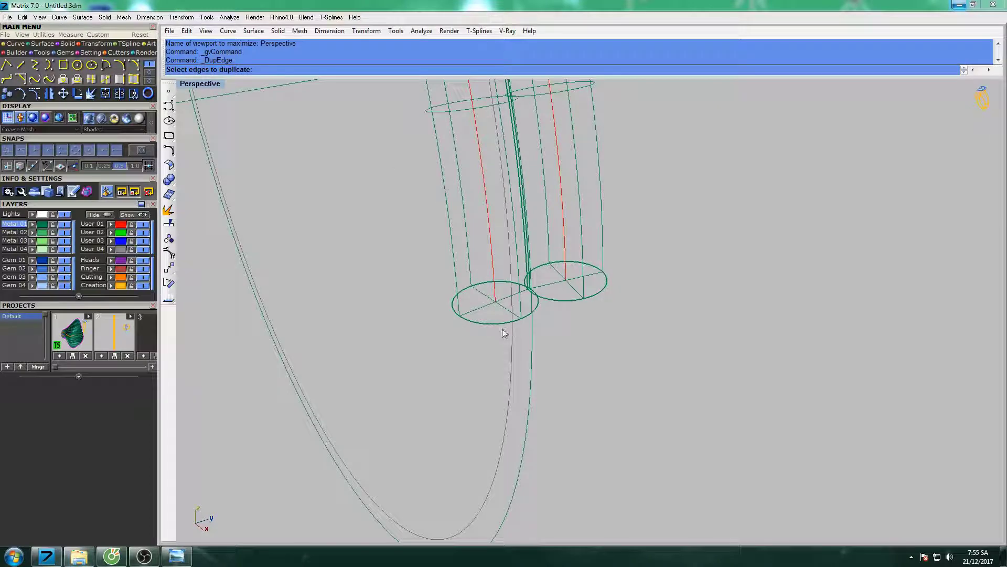
pyautogui.click(590, 298)
pyautogui.scroll(-3, 590, 300)
pyautogui.moveTo(603, 252)
pyautogui.mouseDown(button='right')
pyautogui.moveTo(663, 225)
pyautogui.moveTo(629, 244)
pyautogui.mouseUp(button='right')
# - Finish copying the tube-end circles and nudge them aside in Top view
pyautogui.press('Return')
pyautogui.hotkey('ctrl', 'F1')
pyautogui.press('Right')
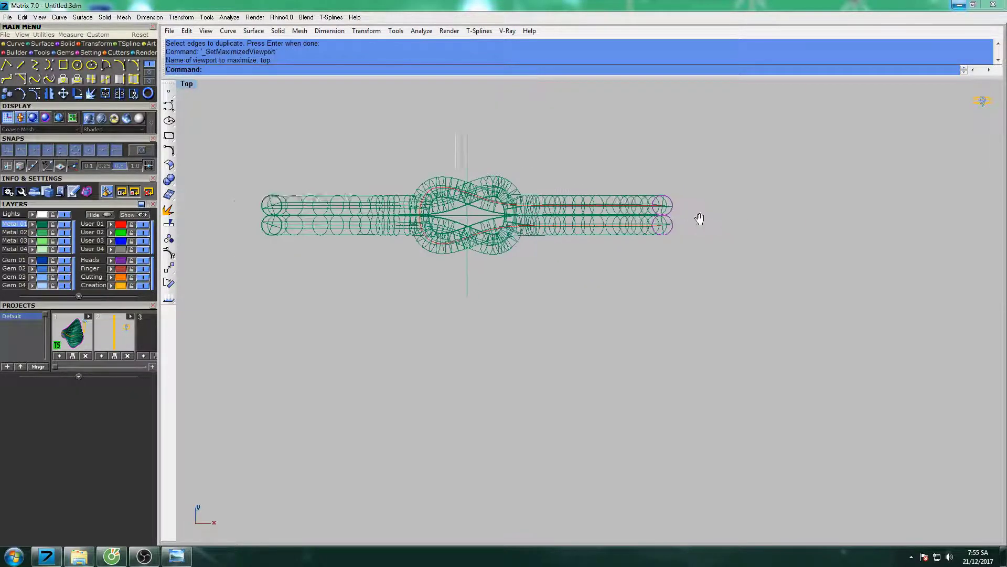
pyautogui.hotkey('alt', 'Right')
pyautogui.scroll(3, 697, 215)
pyautogui.scroll(3, 683, 223)
pyautogui.moveTo(683, 223); pyautogui.dragTo(625, 224, button='right')
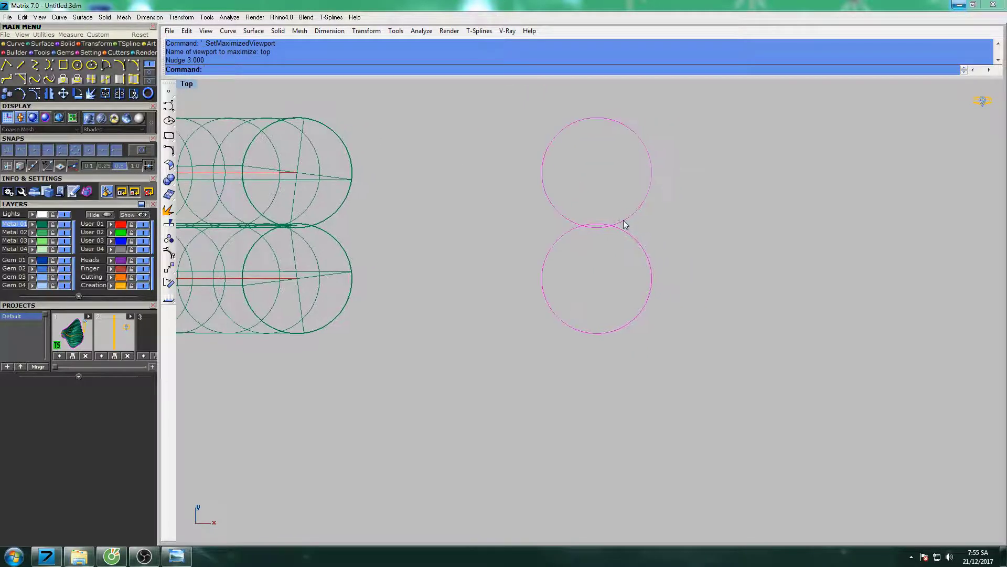
# - Trim away the overlapping arcs of the two end circles
pyautogui.write('im')
pyautogui.press('Return')
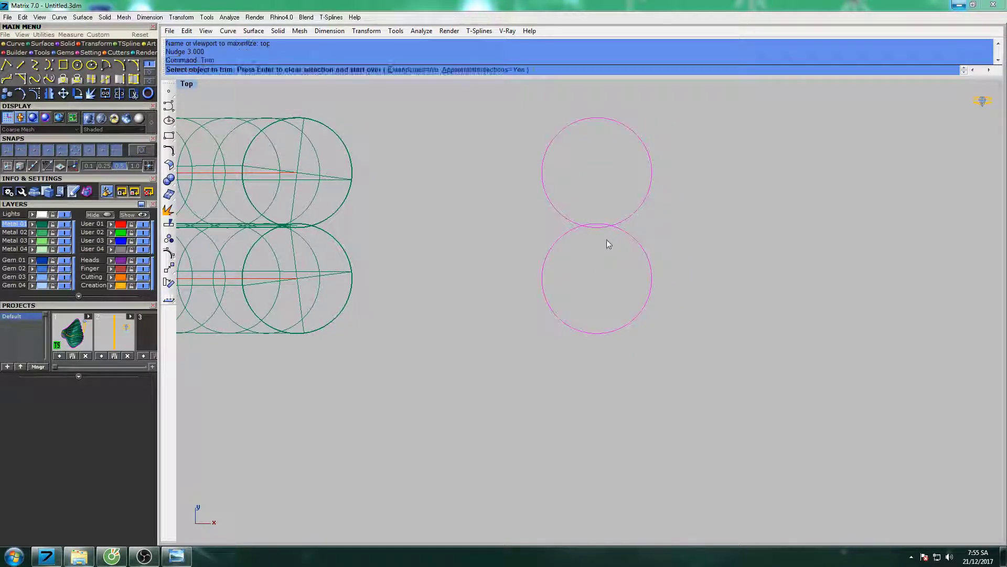
pyautogui.press('Right')
pyautogui.press('Return')
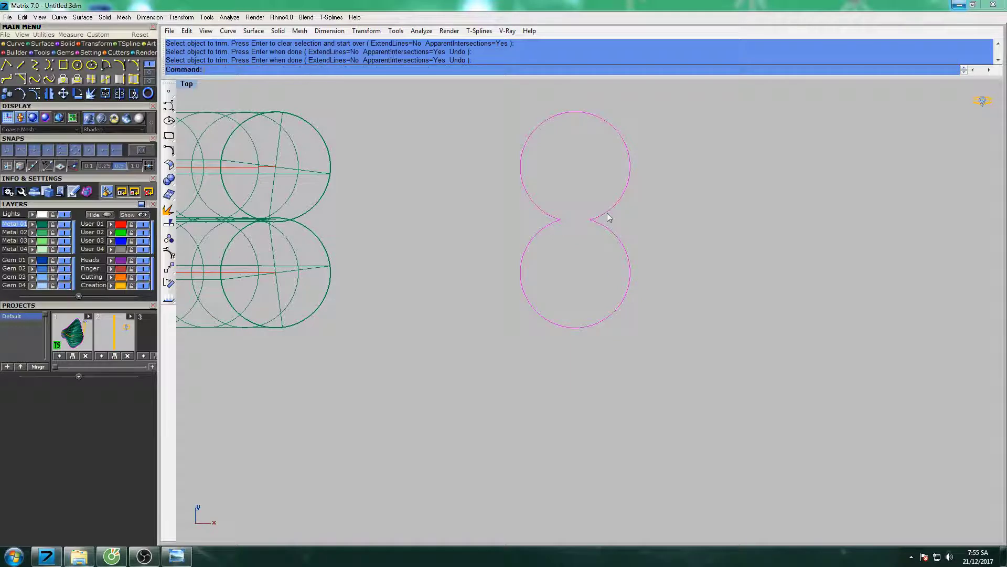
pyautogui.press('Right')
pyautogui.moveTo(603, 223)
pyautogui.mouseDown(button='right')
pyautogui.moveTo(635, 225)
pyautogui.moveTo(649, 240)
pyautogui.mouseUp(button='right')
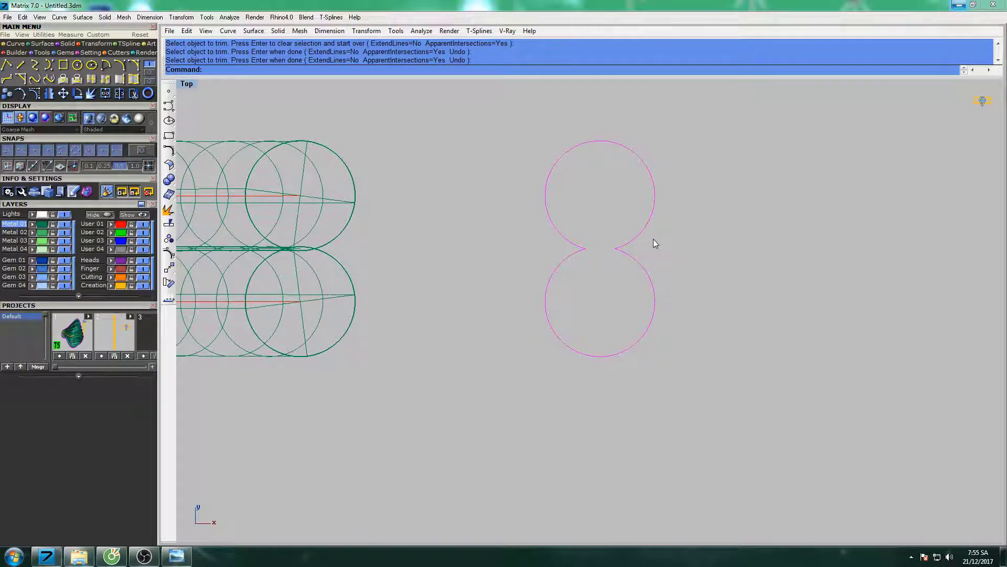
# - Join the trimmed arcs into one closed figure-eight and nudge it onto the tube ends
pyautogui.write('in')
pyautogui.press('Return')
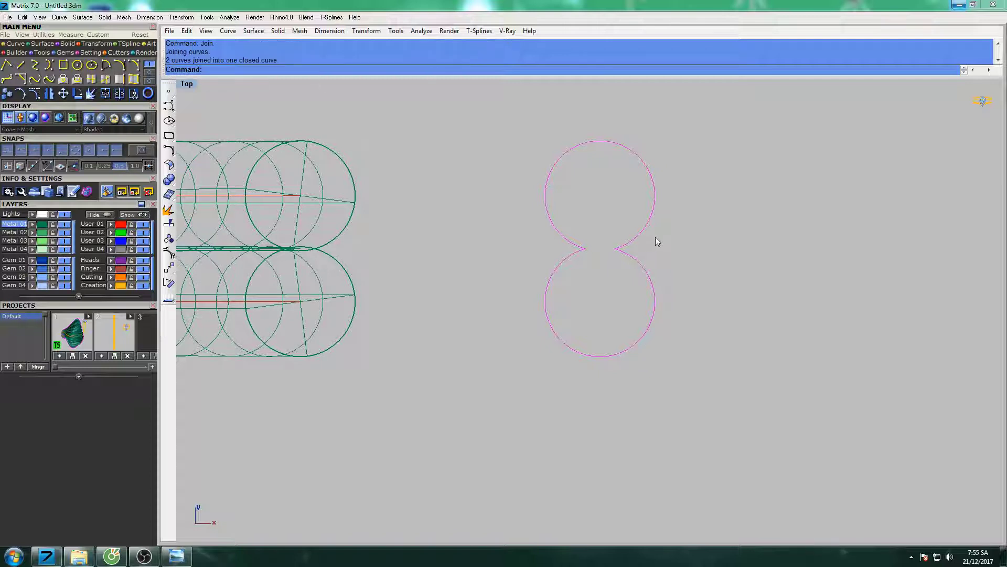
pyautogui.hotkey('alt', 'Left')
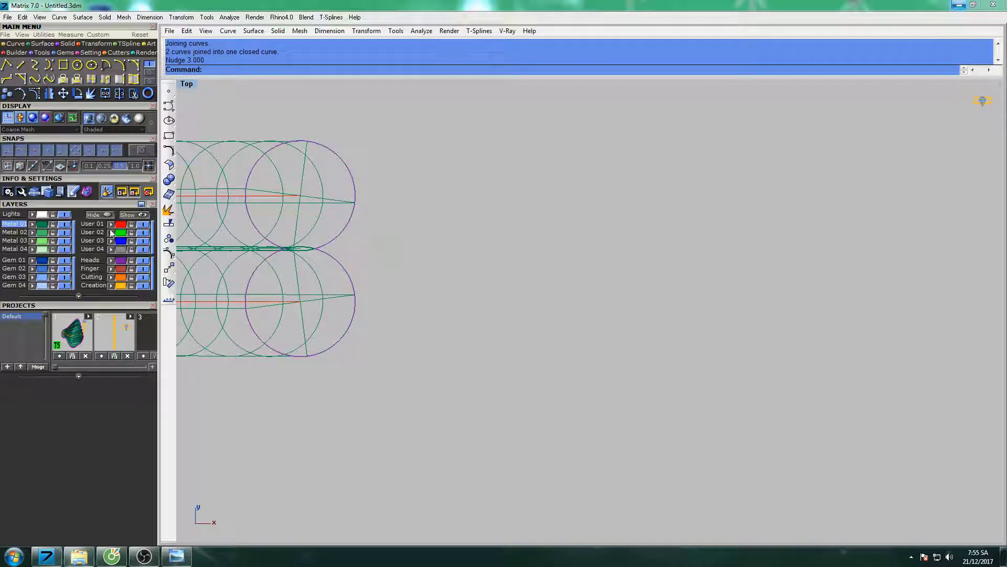
# - In Front view, draw a BothSides horizontal line through the ring centre and a vertical line down from origin 0
pyautogui.hotkey('ctrl', 'F4')
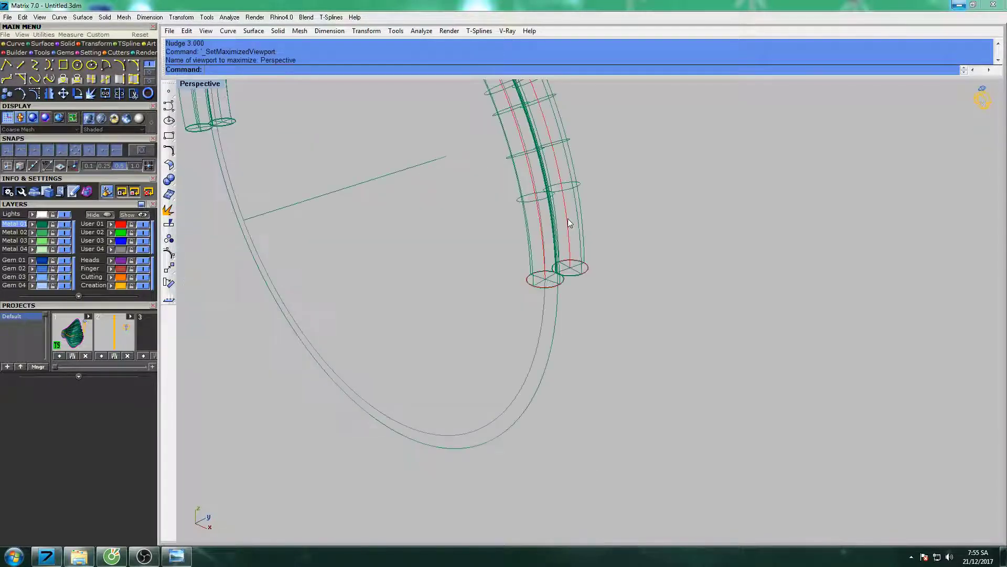
pyautogui.hotkey('ctrl', 'F2')
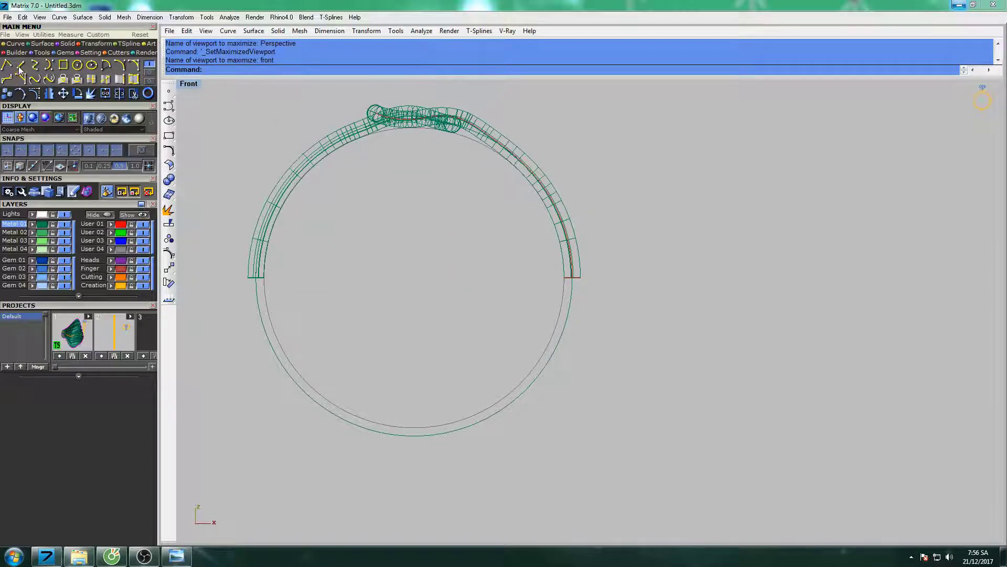
pyautogui.click(20, 67)
pyautogui.click(413, 277)
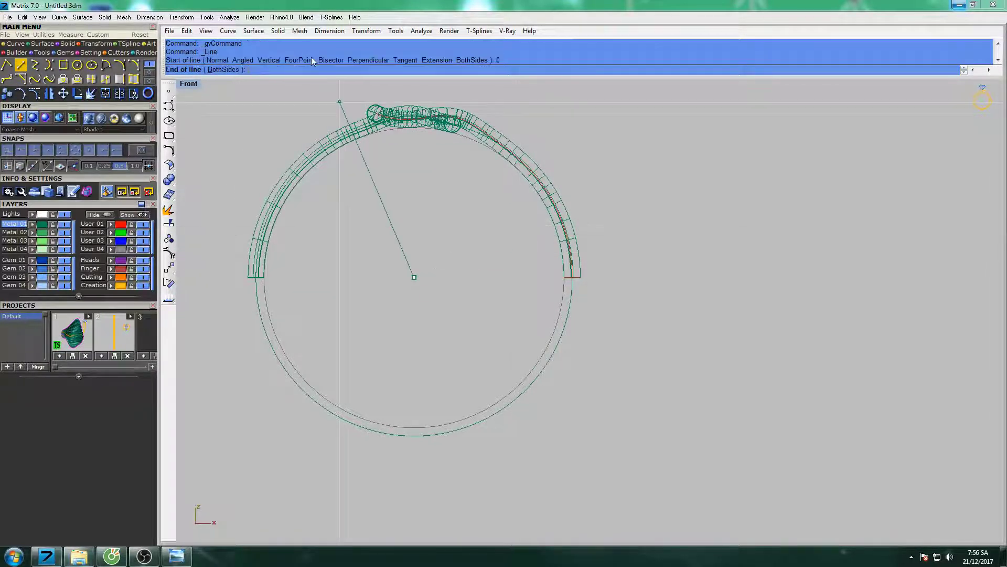
pyautogui.click(223, 69)
pyautogui.click(766, 266)
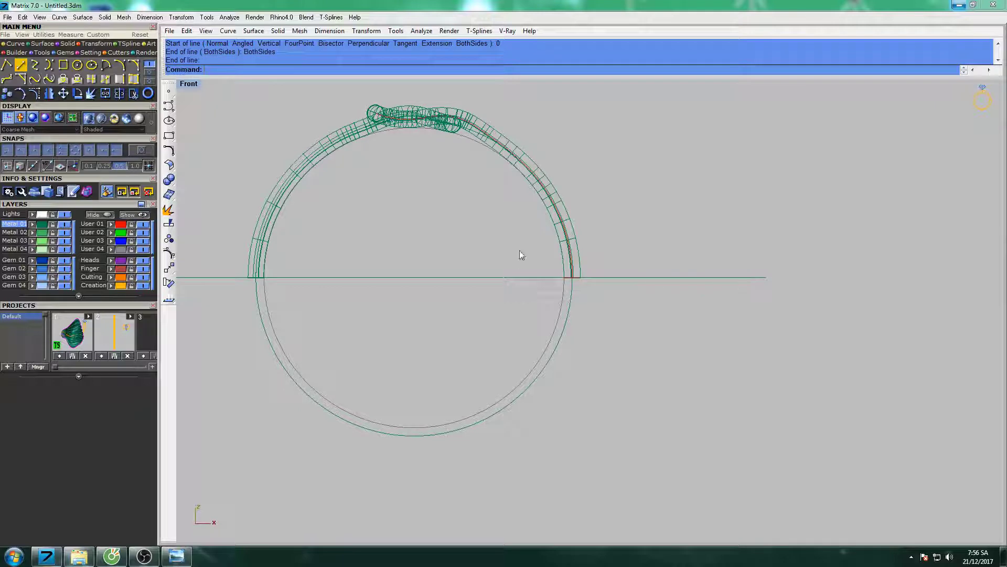
pyautogui.rightClick(491, 257)
pyautogui.write('0')
pyautogui.press('Return')
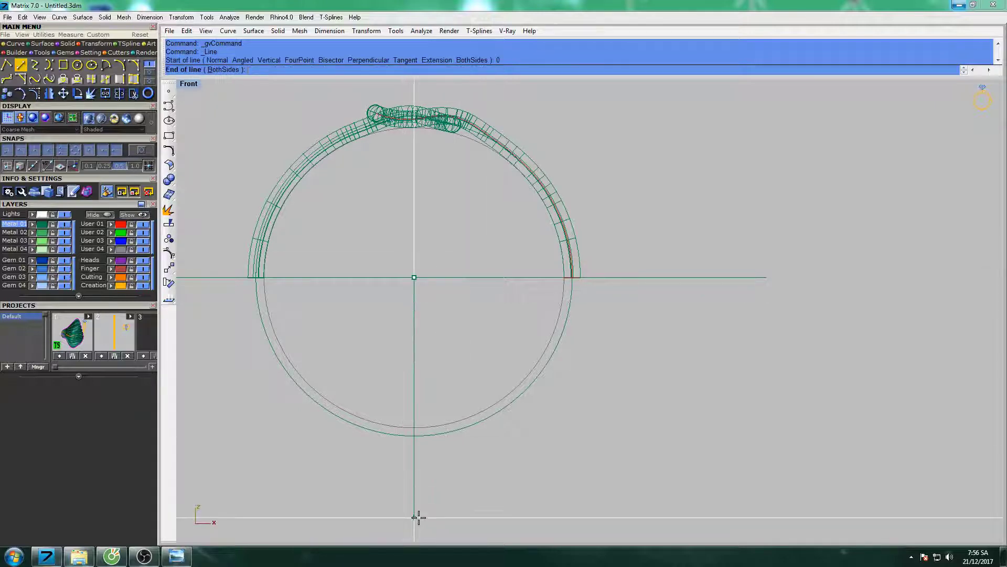
pyautogui.click(418, 517)
# - Split the outer ring circle with the horizontal and vertical lines into three pieces
pyautogui.click(565, 320)
pyautogui.moveTo(626, 316); pyautogui.dragTo(571, 303, button='right')
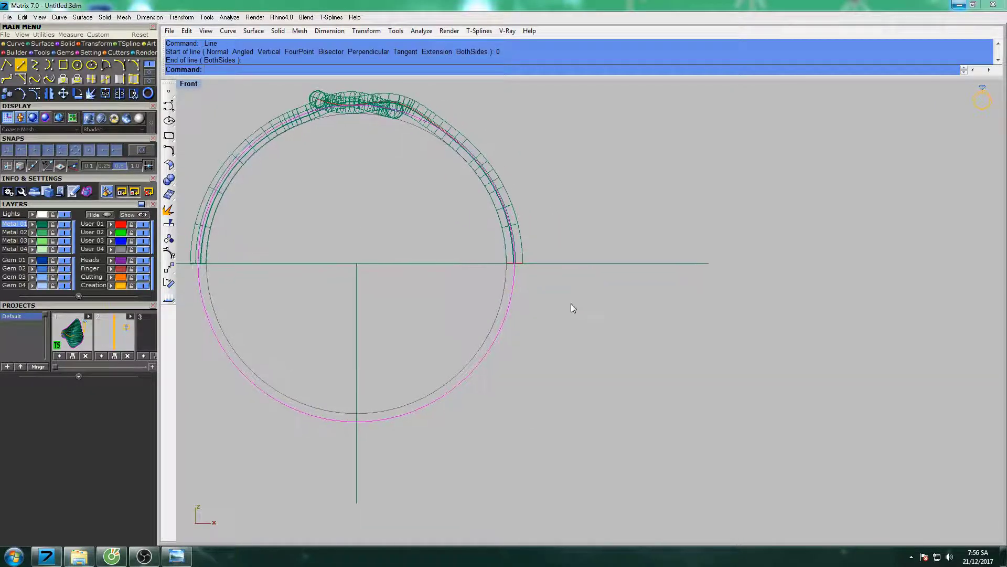
pyautogui.write('split')
pyautogui.press('Return')
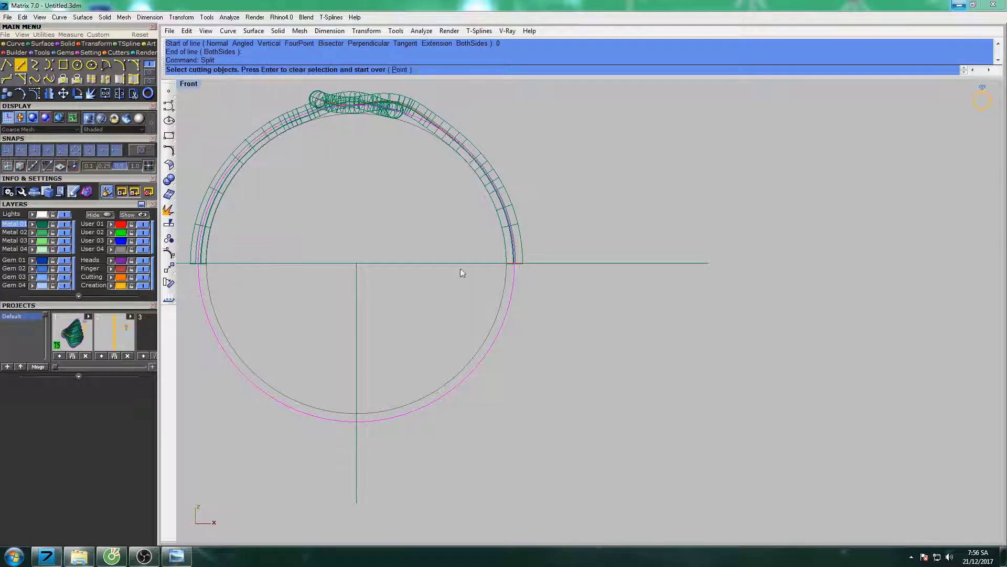
pyautogui.click(575, 263)
pyautogui.click(356, 291)
pyautogui.press('Return')
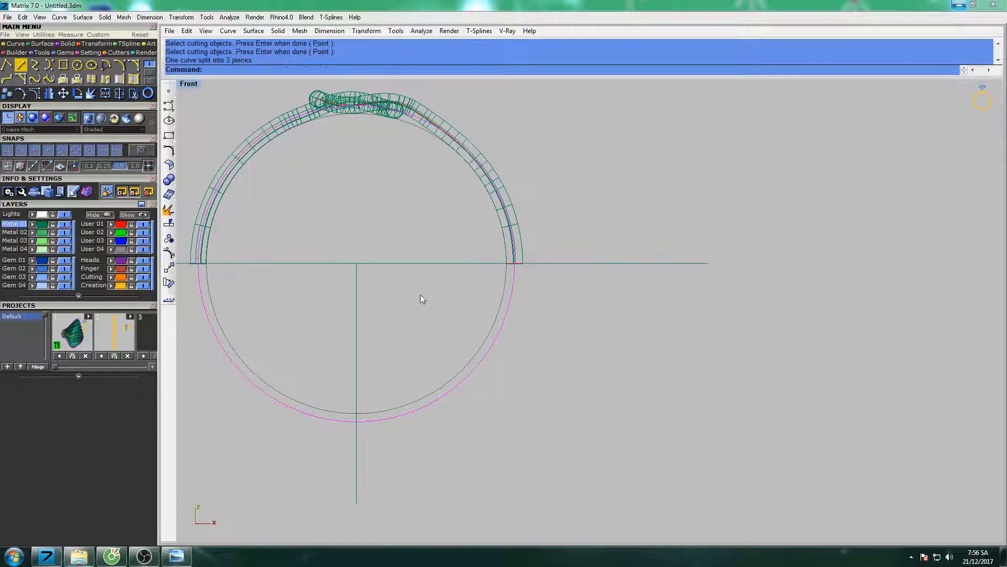
pyautogui.moveTo(566, 243); pyautogui.dragTo(534, 235, button='right')
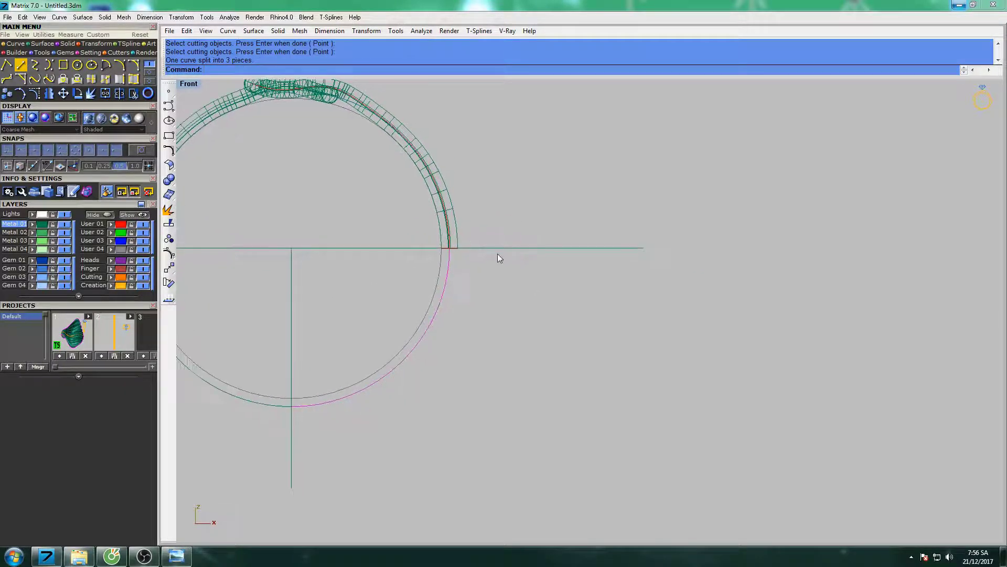
pyautogui.hotkey('ctrl', 'F4')
pyautogui.moveTo(616, 294)
pyautogui.mouseDown(button='right')
pyautogui.moveTo(623, 247)
pyautogui.moveTo(640, 254)
pyautogui.moveTo(614, 257)
pyautogui.mouseUp(button='right')
pyautogui.write('Sw')
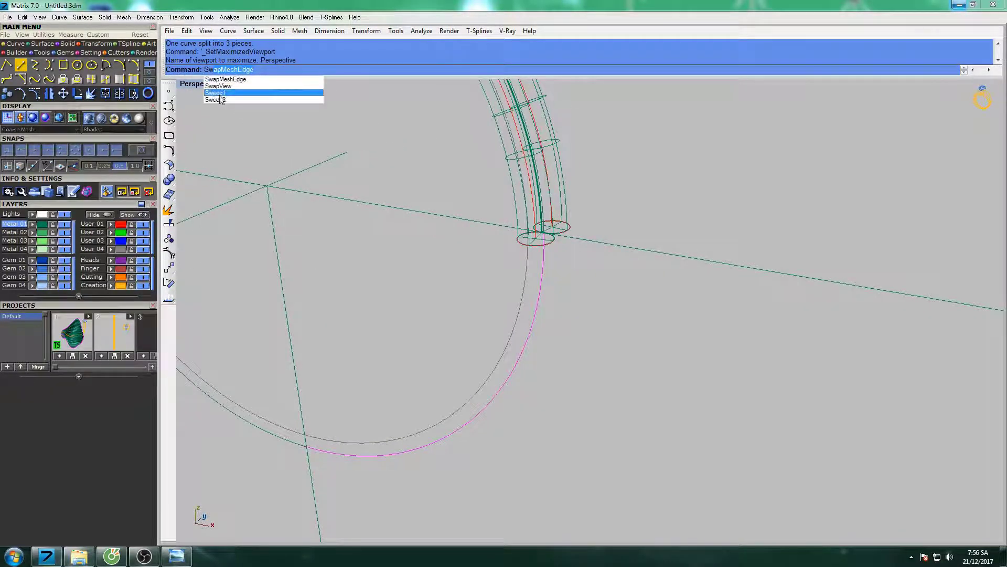
# - Finish the one-rail sweep using the section circles as curves, accepting the sweep settings
pyautogui.press('Return')
pyautogui.click(572, 231)
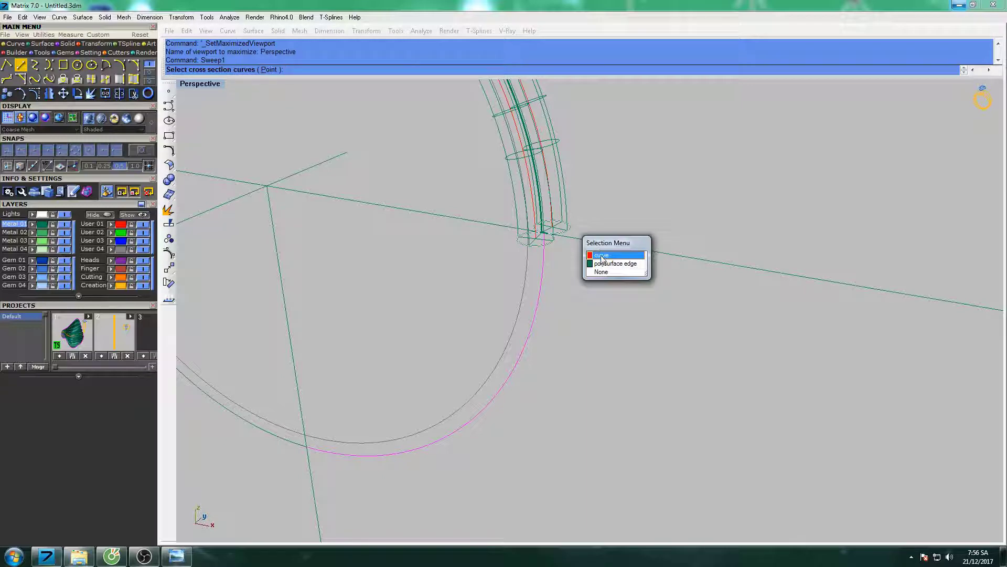
pyautogui.click(601, 259)
pyautogui.press('Return')
pyautogui.click(546, 344)
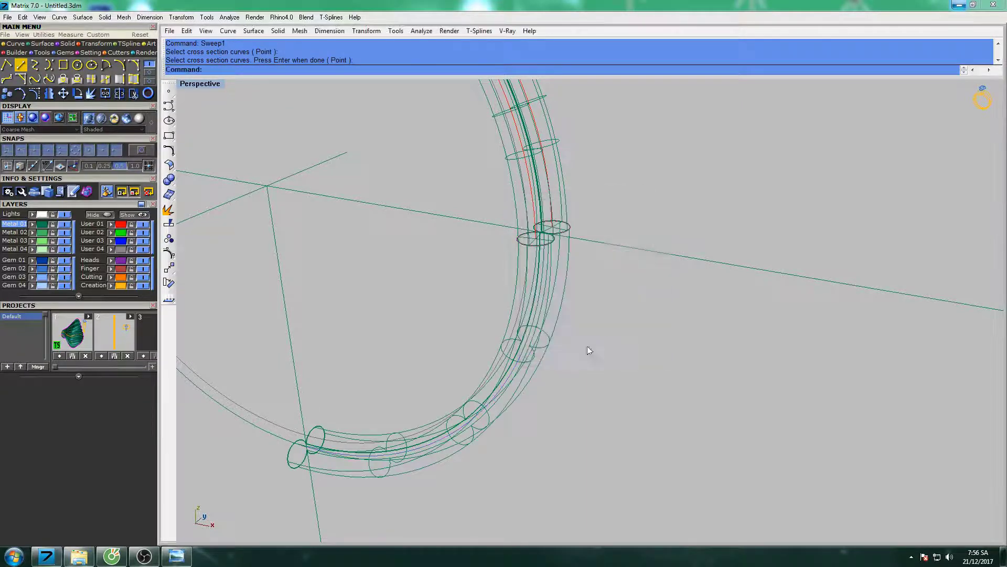
# - Shade and inspect the new shank tube, then restore the four-viewport layout
pyautogui.moveTo(587, 351); pyautogui.dragTo(555, 300, button='right')
pyautogui.write('se')
pyautogui.press('Return')
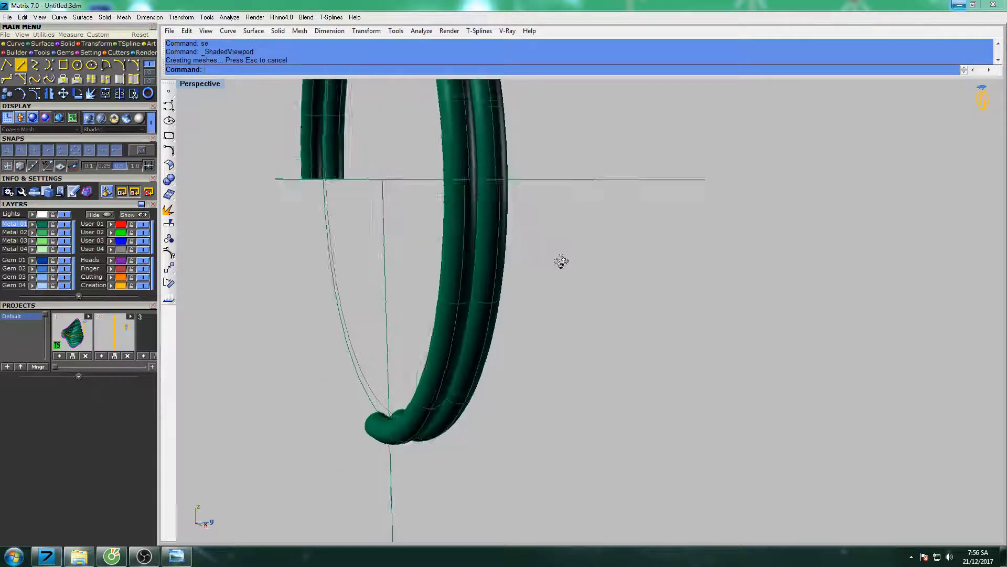
pyautogui.moveTo(561, 260)
pyautogui.mouseDown(button='right')
pyautogui.moveTo(551, 225)
pyautogui.moveTo(580, 252)
pyautogui.moveTo(571, 275)
pyautogui.moveTo(557, 255)
pyautogui.mouseUp(button='right')
pyautogui.write('s')
pyautogui.press('Return')
pyautogui.click(558, 256)
pyautogui.doubleClick(199, 83)
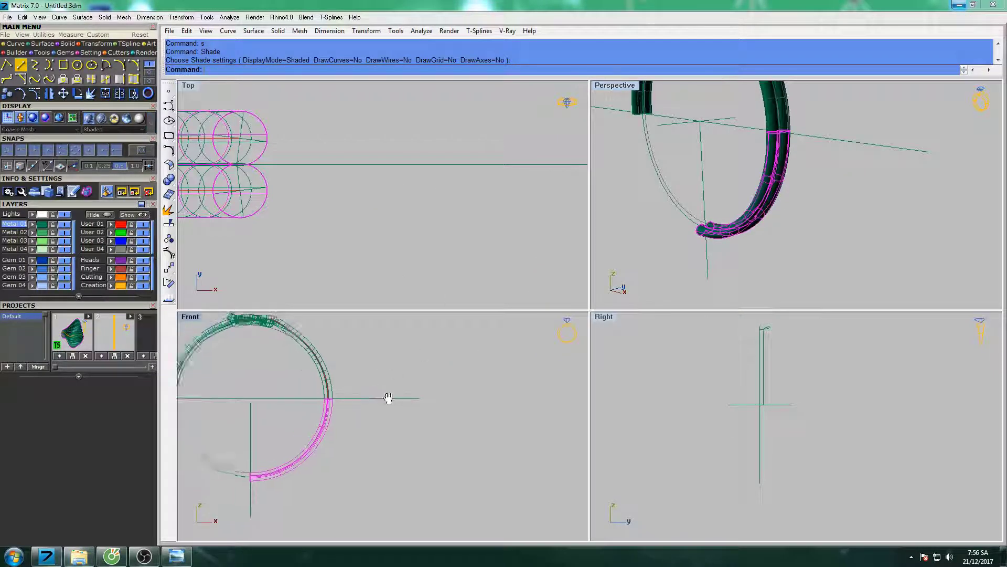
# - Mirror the swept shank across a vertical axis through origin 0, undoing a failed first attempt
pyautogui.moveTo(386, 397); pyautogui.dragTo(463, 391, button='right')
pyautogui.write('mi')
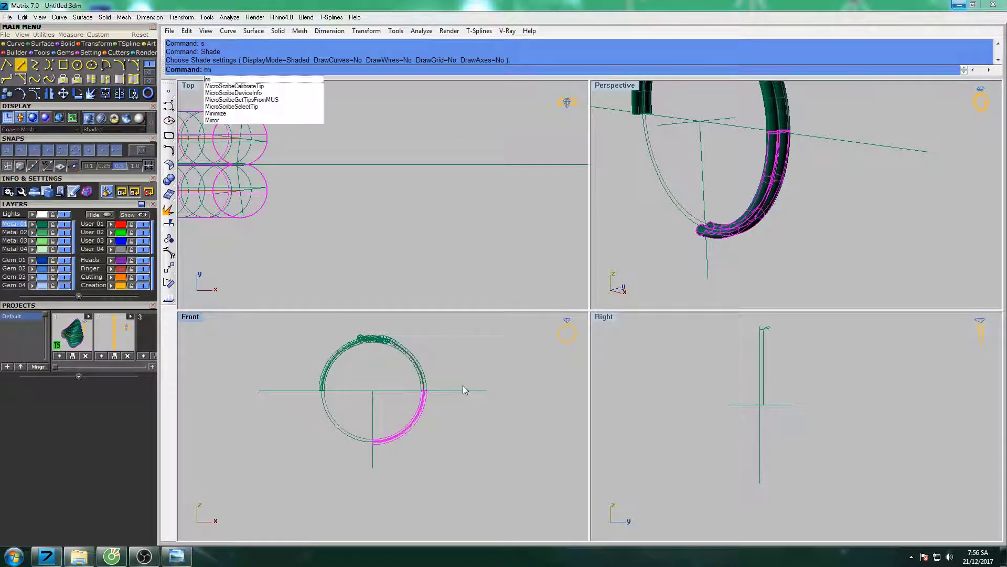
pyautogui.press('Return')
pyautogui.write('0')
pyautogui.press('Return')
pyautogui.press('Escape')
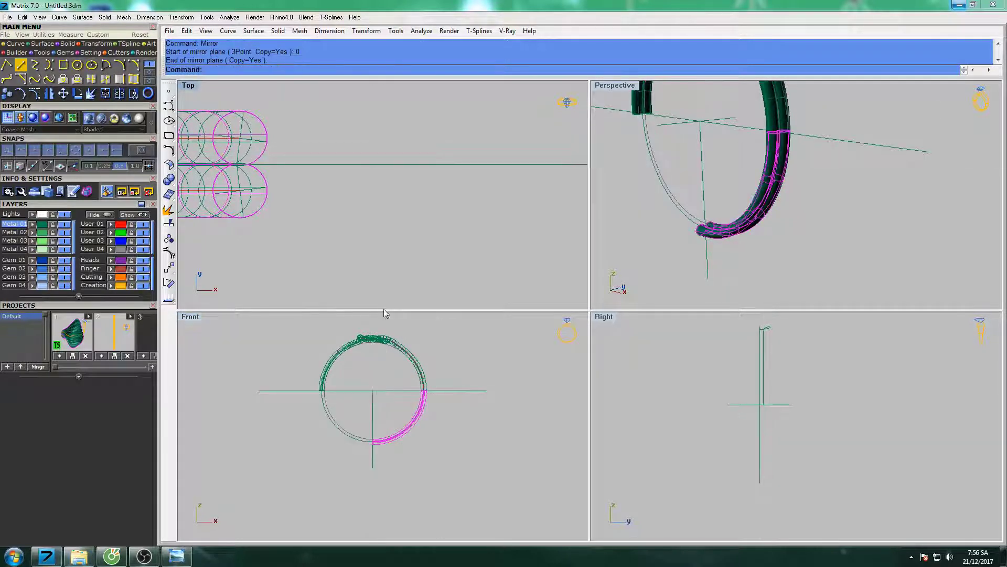
pyautogui.hotkey('ctrl', 'z')
pyautogui.moveTo(402, 363); pyautogui.dragTo(408, 396, button='right')
pyautogui.write('M')
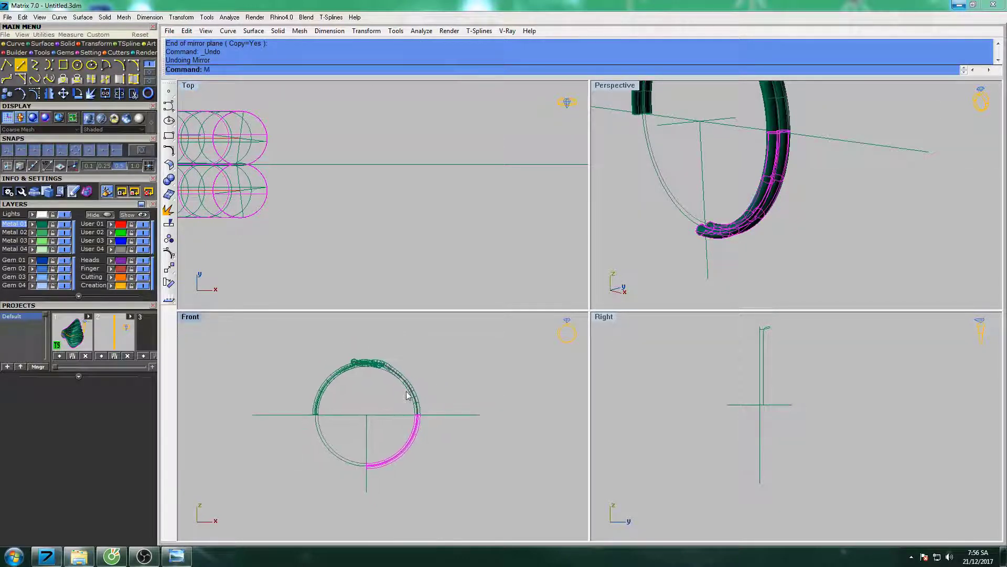
pyautogui.press('Return')
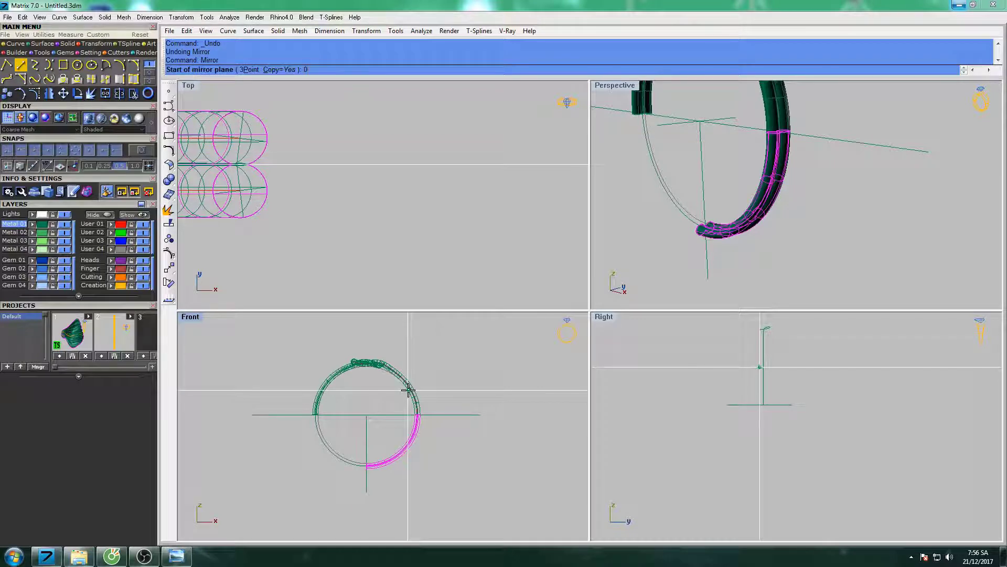
pyautogui.press('Return')
pyautogui.click(378, 342)
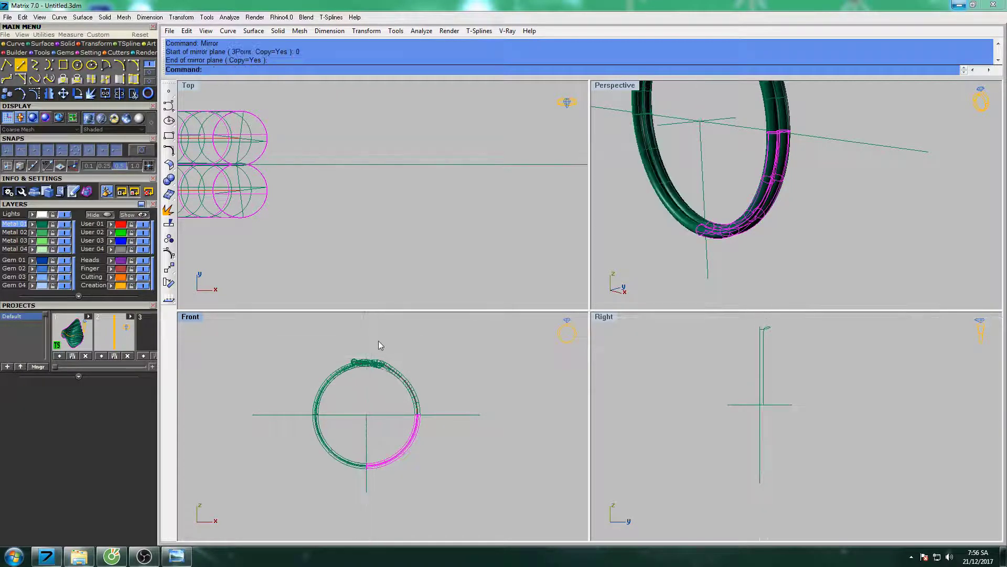
pyautogui.press('Escape')
# - Maximize the Perspective view and preview the full ring shaded, rotating around it
pyautogui.doubleClick(624, 89)
pyautogui.write('s')
pyautogui.press('Return')
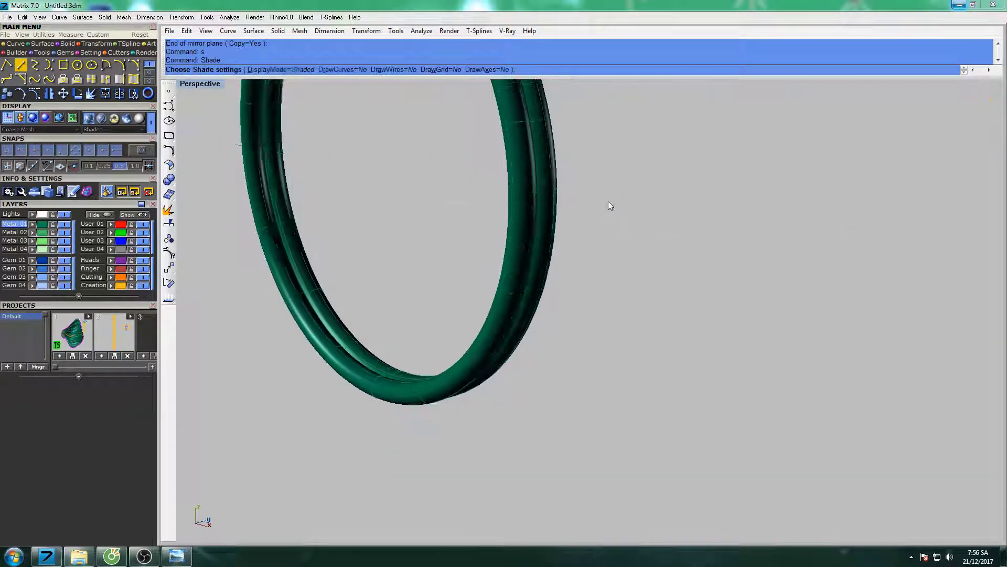
pyautogui.scroll(-3, 609, 200)
pyautogui.moveTo(609, 234)
pyautogui.mouseDown(button='right')
pyautogui.moveTo(630, 264)
pyautogui.moveTo(602, 199)
pyautogui.moveTo(570, 215)
pyautogui.mouseUp(button='right')
# - Select all construction curves and hide them
pyautogui.press('Return')
pyautogui.write('l')
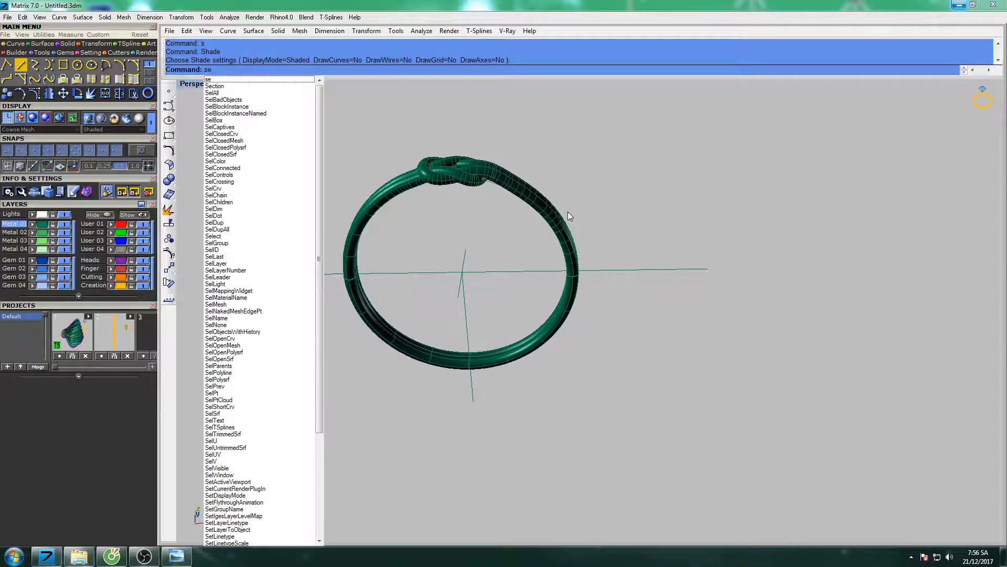
pyautogui.write('c')
pyautogui.click(231, 140)
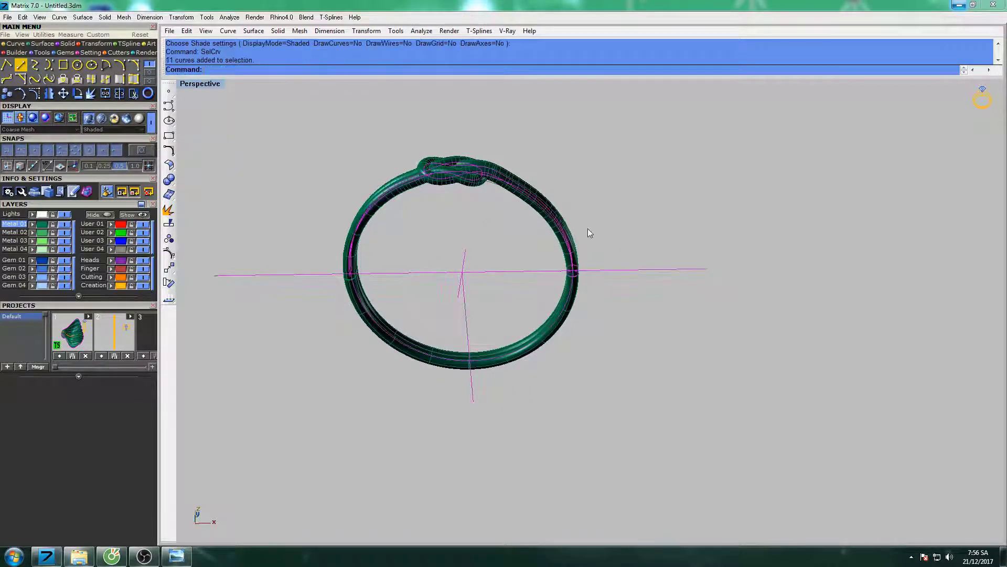
pyautogui.moveTo(587, 228)
pyautogui.mouseDown(button='right')
pyautogui.moveTo(549, 230)
pyautogui.moveTo(604, 223)
pyautogui.mouseUp(button='right')
pyautogui.write('hide')
pyautogui.press('Return')
pyautogui.write('s')
pyautogui.press('Return')
pyautogui.press('Escape')
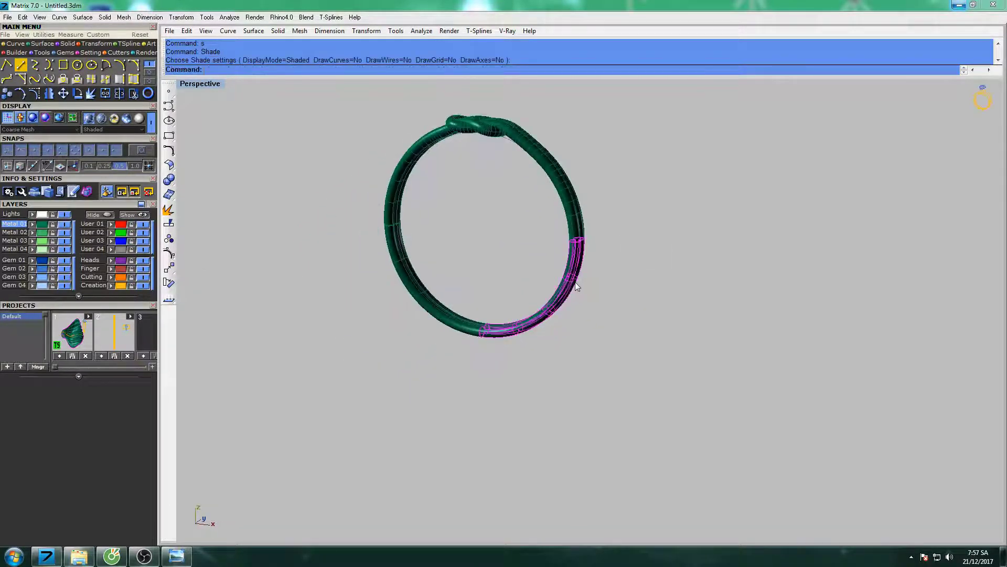
# - Join the lower shank pieces into one polysurface with Join (jo)
pyautogui.scroll(3, 575, 283)
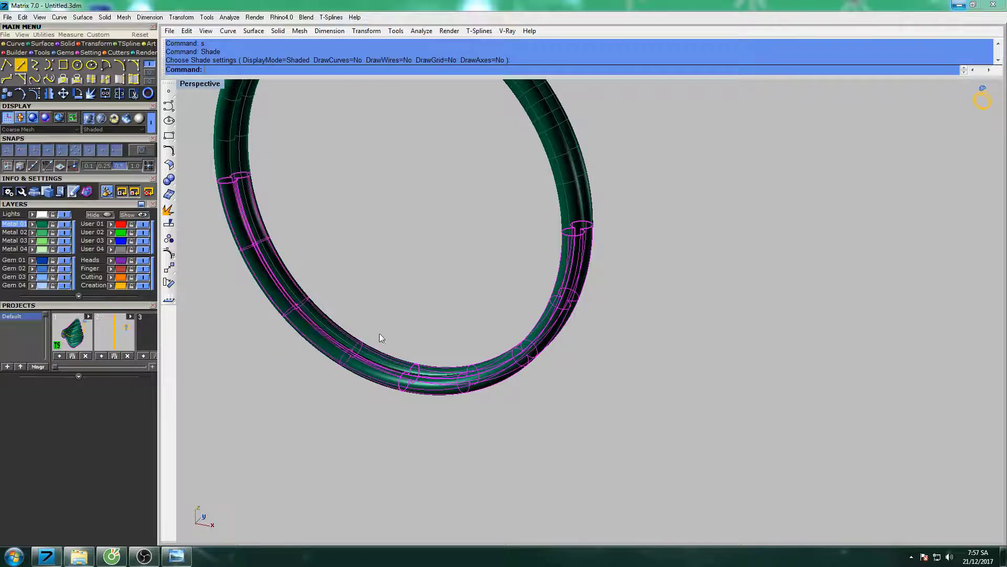
pyautogui.moveTo(381, 338); pyautogui.dragTo(466, 308, button='right')
pyautogui.write('jo')
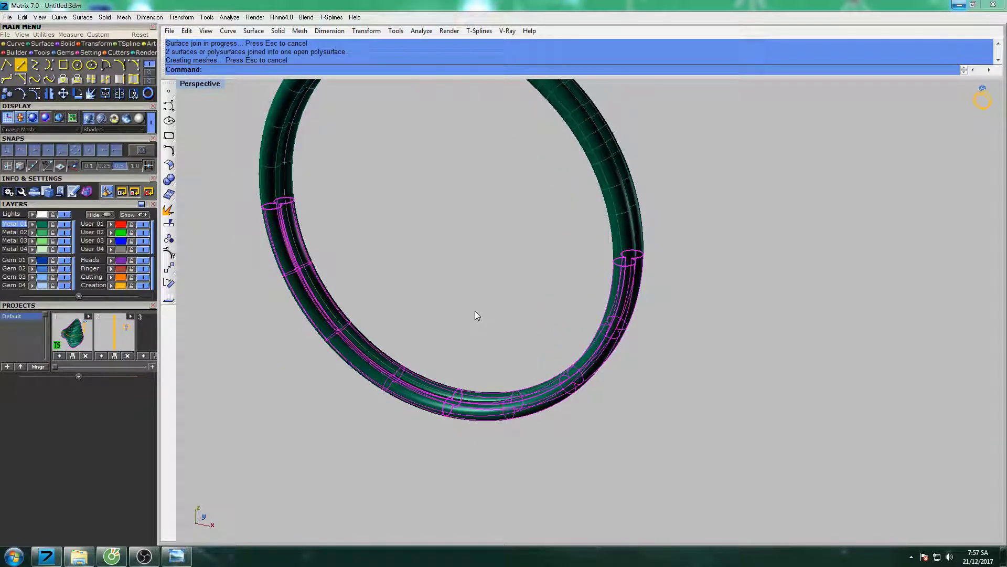
pyautogui.press('Return')
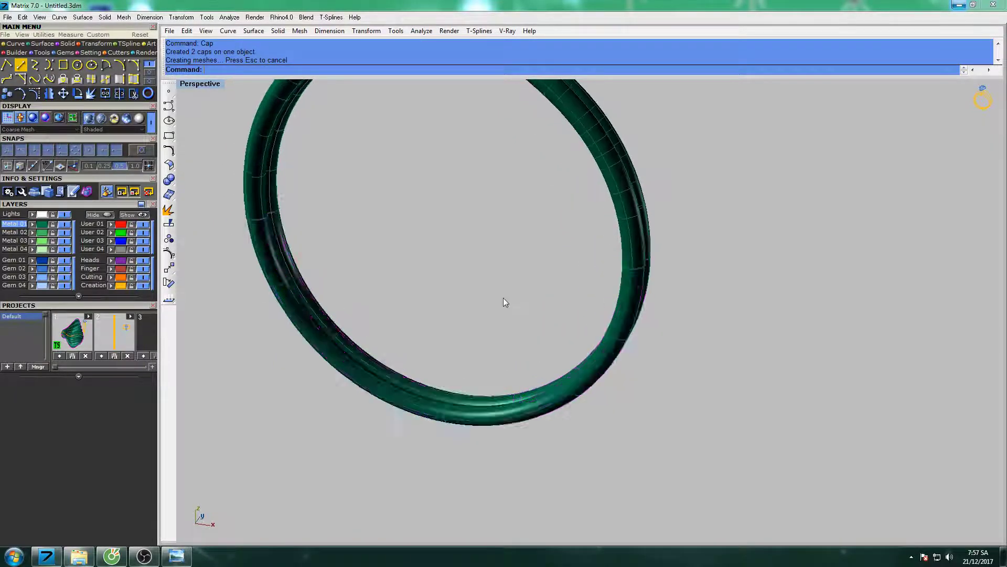
pyautogui.scroll(-5, 503, 297)
# - Select all ring parts and preview the complete red knotted ring shaded
pyautogui.hotkey('ctrl', 'a')
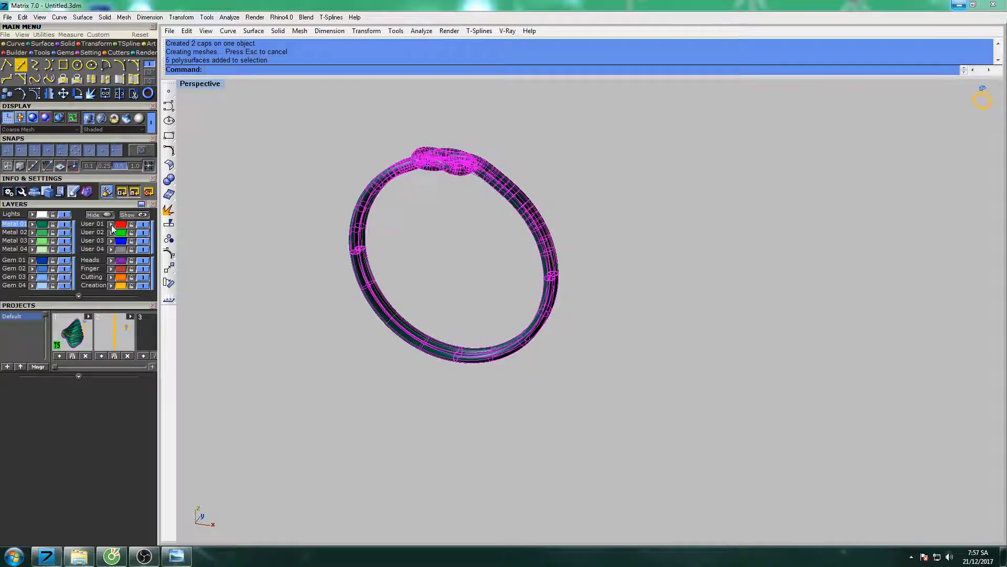
pyautogui.write('s')
pyautogui.press('Return')
pyautogui.moveTo(600, 212)
pyautogui.mouseDown(button='right')
pyautogui.moveTo(615, 199)
pyautogui.moveTo(621, 283)
pyautogui.mouseUp(button='right')
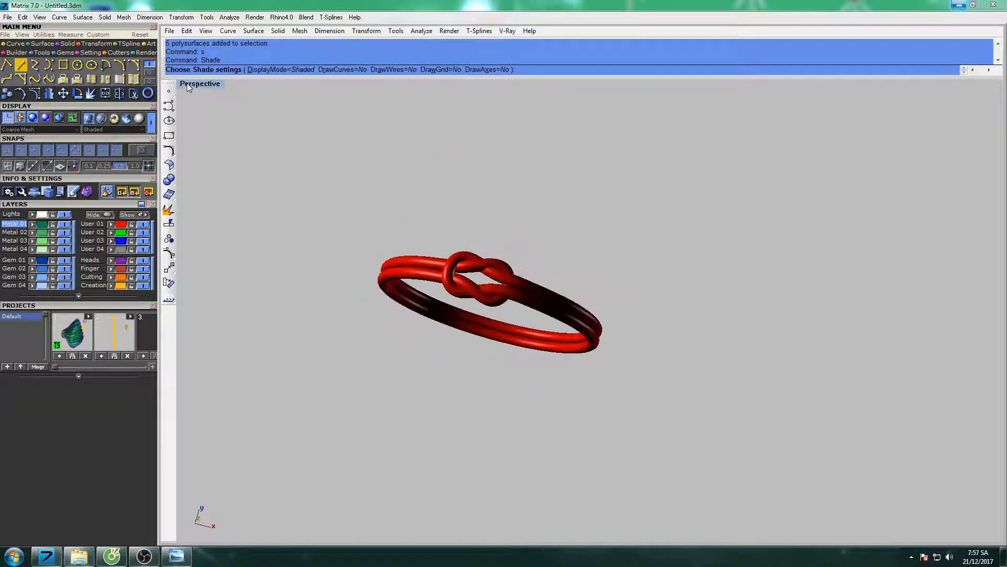
pyautogui.doubleClick(191, 85)
pyautogui.click(193, 85)
pyautogui.scroll(-2, 306, 193)
pyautogui.scroll(-3, 493, 198)
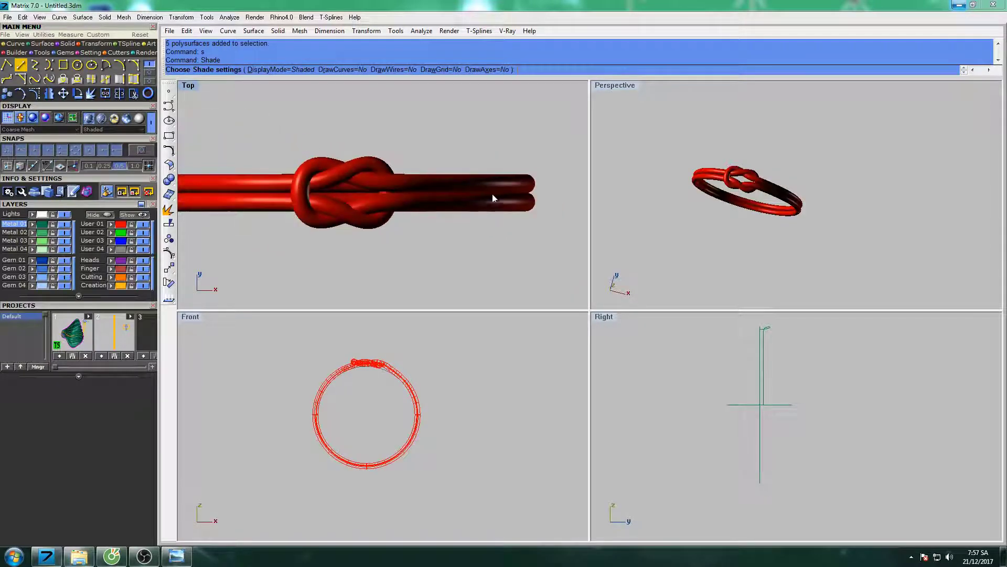
pyautogui.moveTo(430, 197)
pyautogui.mouseDown(button='right')
pyautogui.moveTo(478, 200)
pyautogui.moveTo(450, 207)
pyautogui.mouseUp(button='right')
pyautogui.click(413, 405)
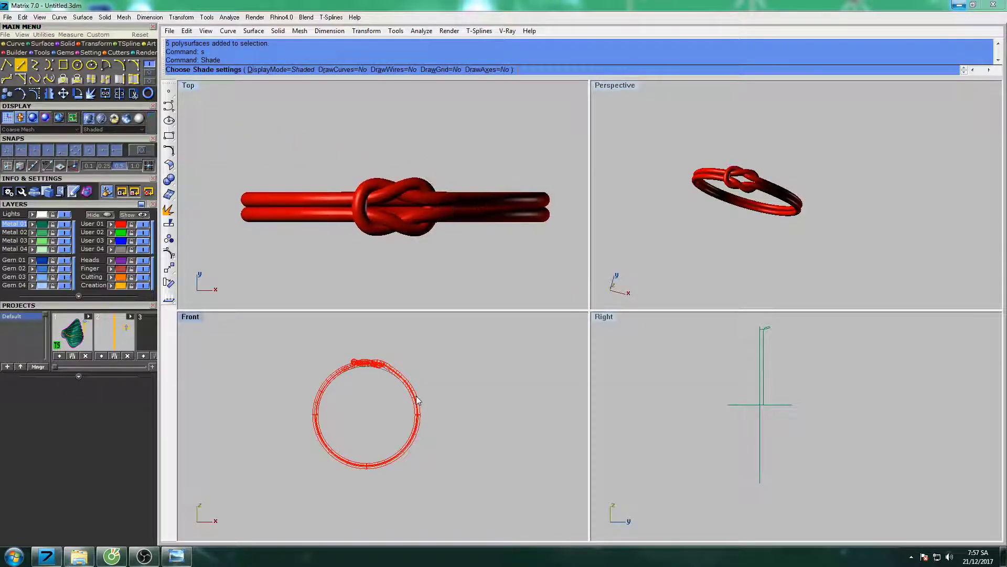
pyautogui.scroll(3, 414, 405)
pyautogui.scroll(-3, 440, 368)
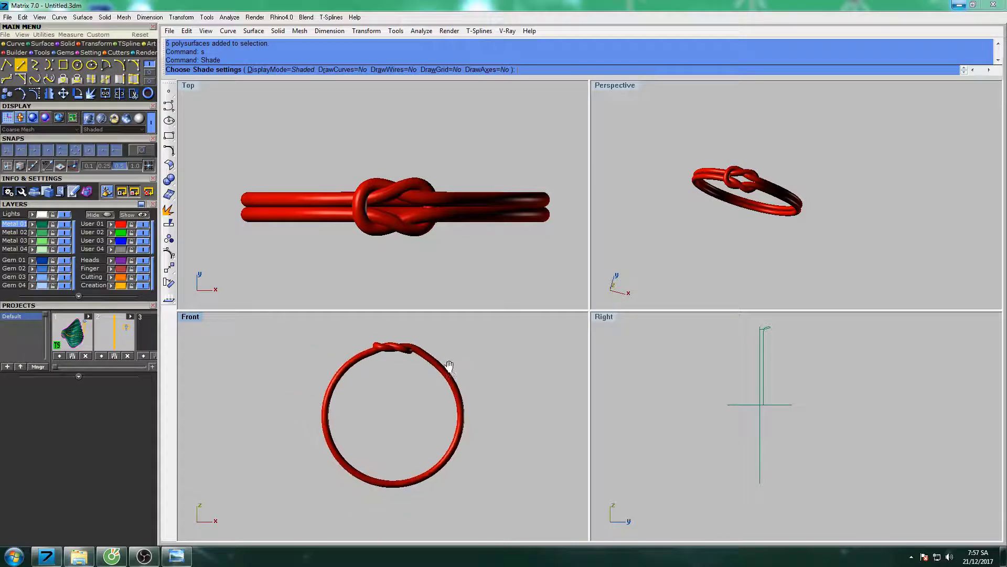
pyautogui.scroll(1, 449, 364)
pyautogui.scroll(1, 457, 365)
pyautogui.scroll(1, 456, 365)
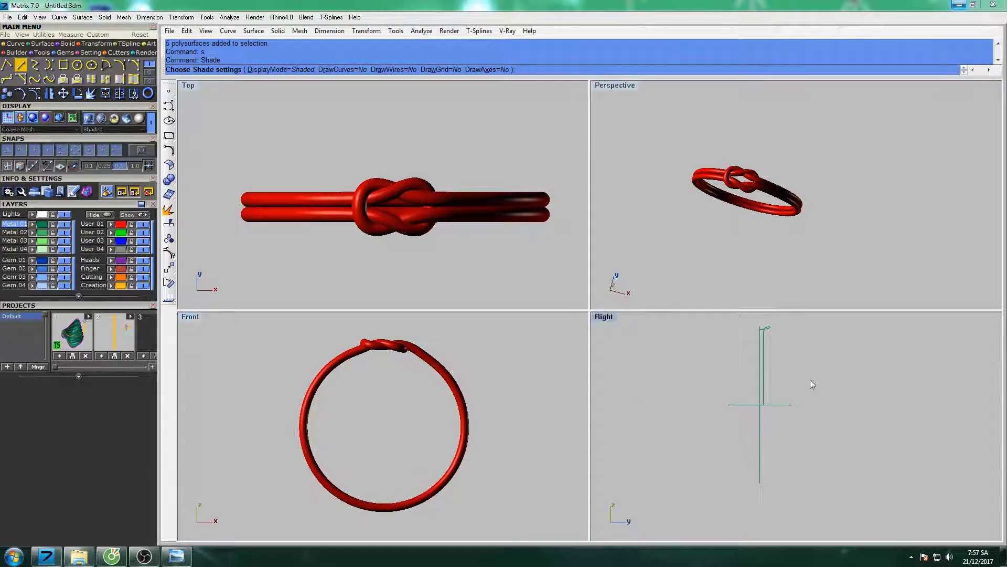
pyautogui.click(795, 380)
pyautogui.moveTo(782, 228)
pyautogui.mouseDown(button='right')
pyautogui.moveTo(748, 169)
pyautogui.moveTo(753, 180)
pyautogui.mouseUp(button='right')
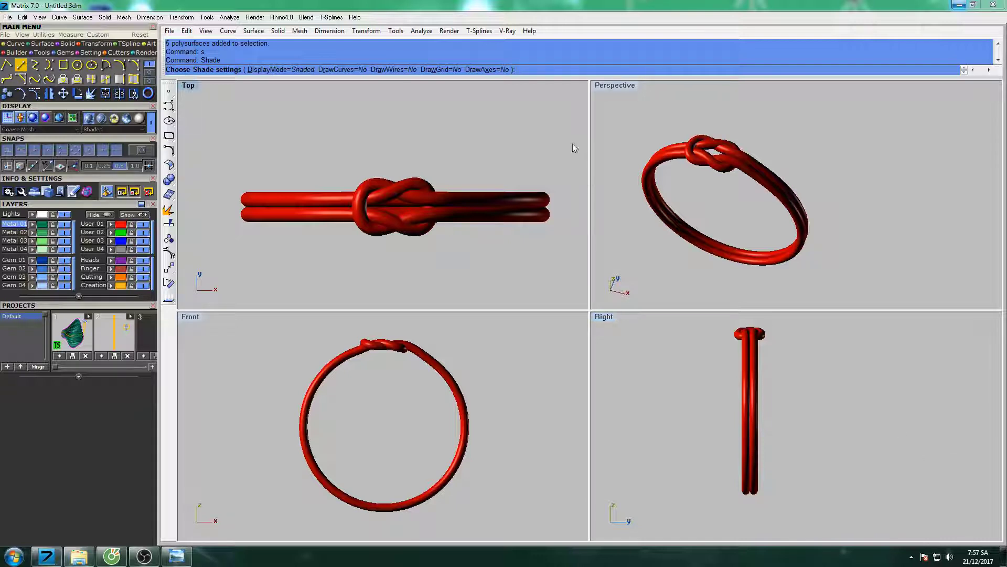
pyautogui.doubleClick(622, 86)
pyautogui.moveTo(527, 295); pyautogui.dragTo(596, 252, button='right')
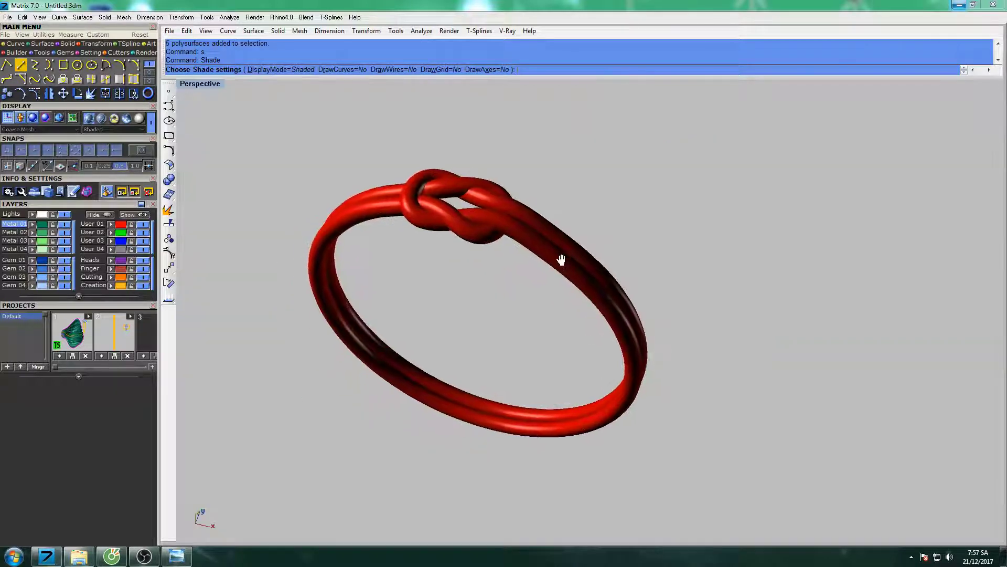
pyautogui.moveTo(539, 286)
pyautogui.mouseDown(button='right')
pyautogui.moveTo(575, 220)
pyautogui.moveTo(576, 274)
pyautogui.mouseUp(button='right')
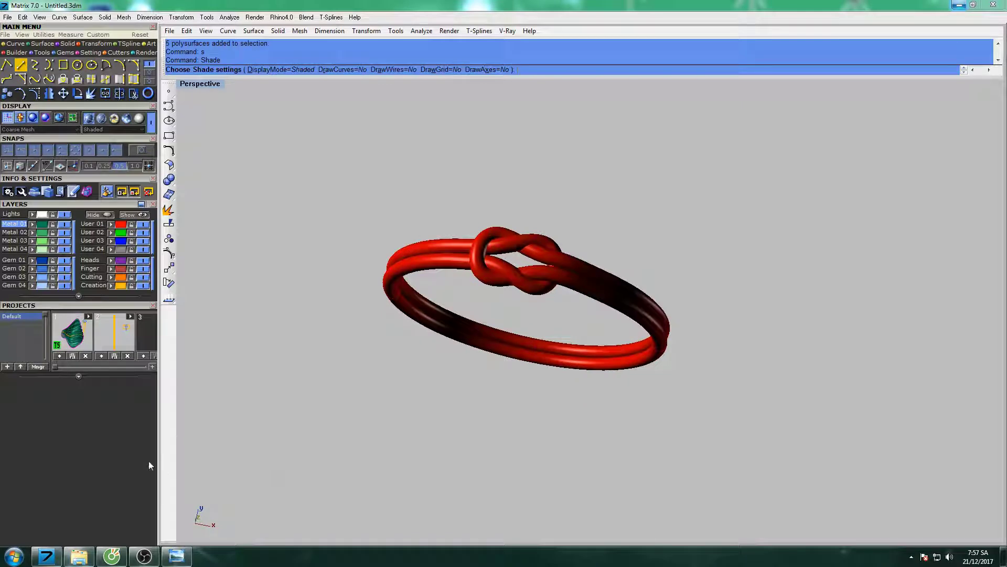